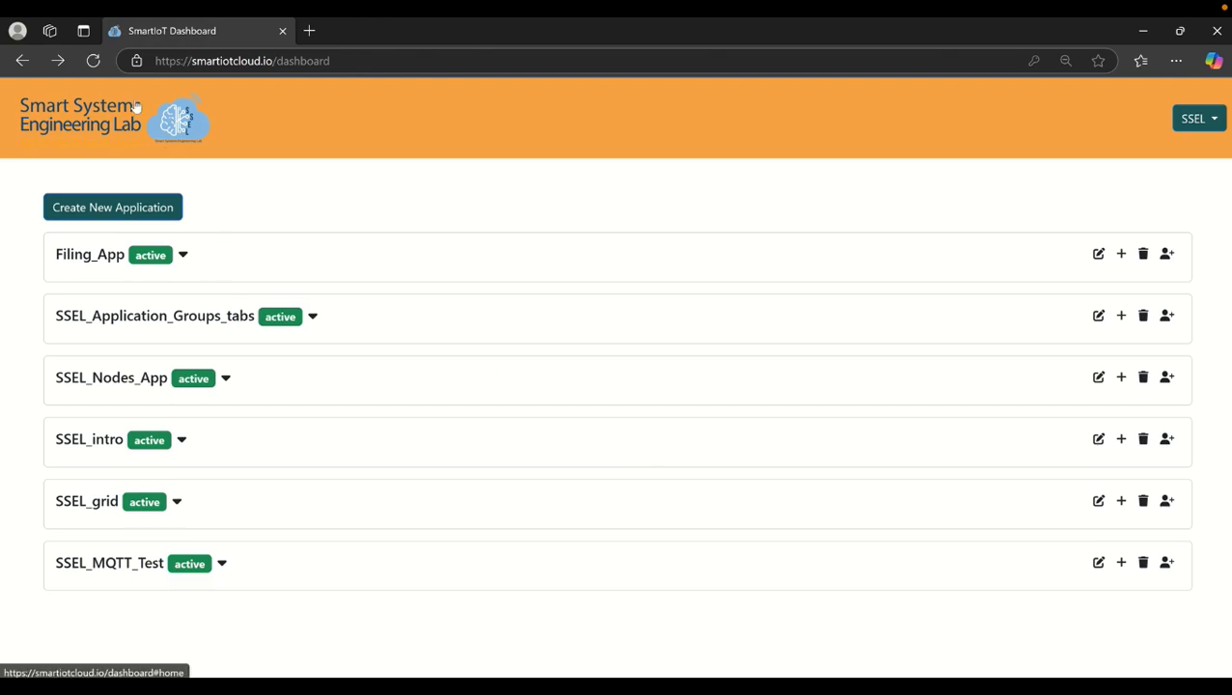
Start a new application and name it SSEL_Dashboard_App
{"action": "left_click", "coordinate": [116, 210]}
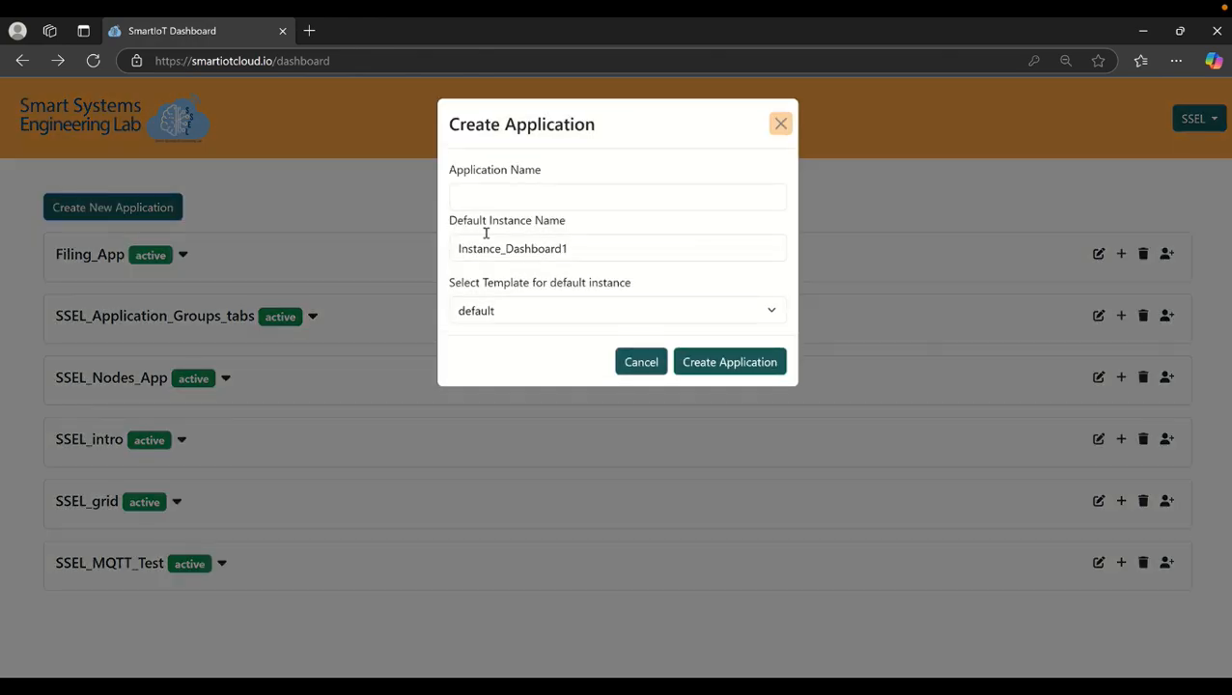
{"action": "left_click", "coordinate": [514, 193]}
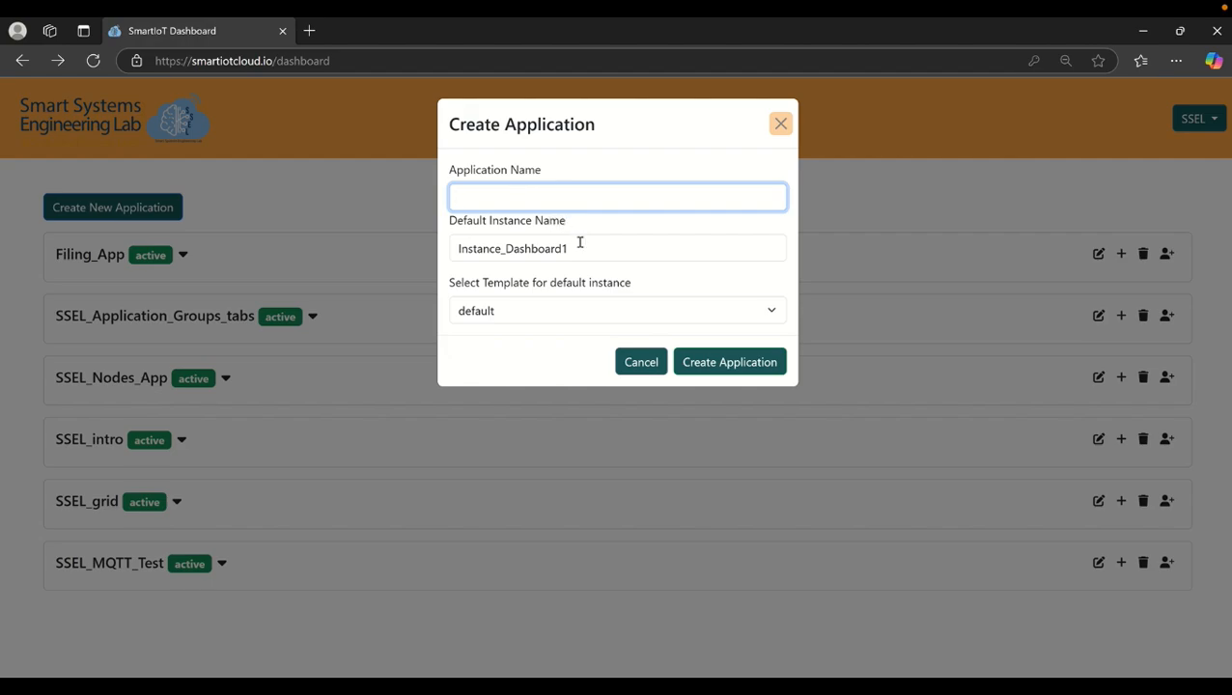
{"action": "type", "text": "Dashbo"}
{"action": "key", "text": "BackSpace"}
{"action": "key", "text": "BackSpace"}
{"action": "key", "text": "BackSpace"}
{"action": "type", "text": "SSEL_Dashboard"}
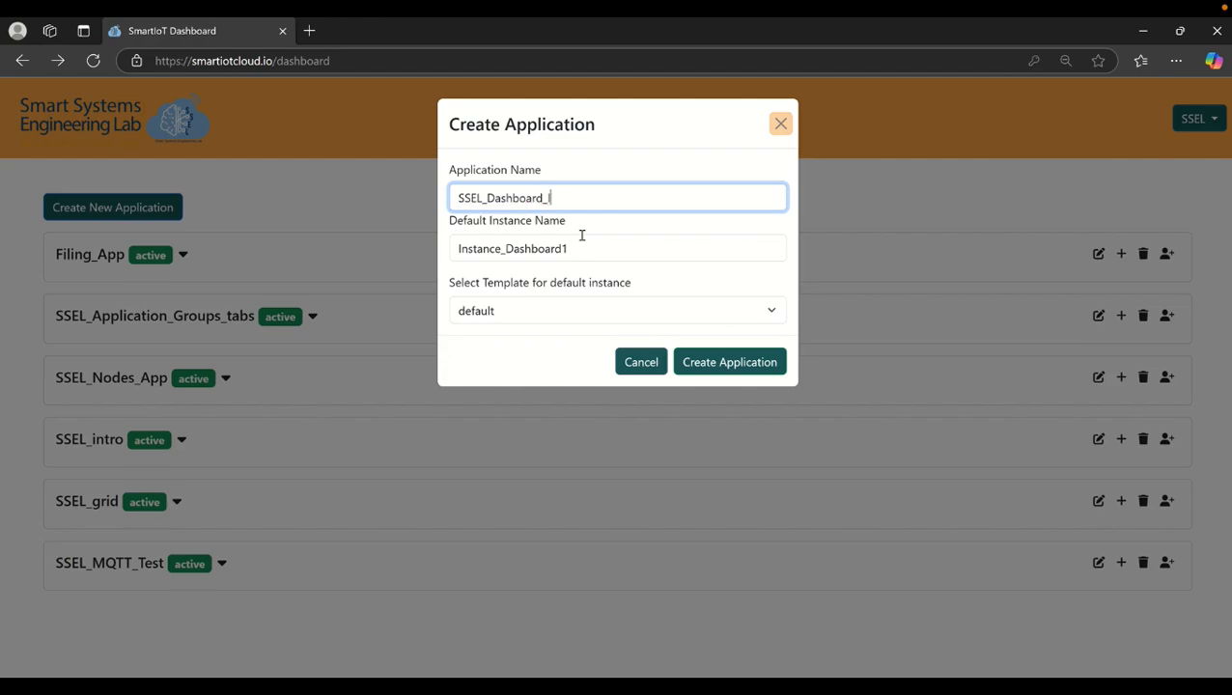
{"action": "type", "text": "_Appl"}
Set the default instance name to Instance_DashboardSSEL and create the application with the default template
{"action": "left_click", "coordinate": [576, 250]}
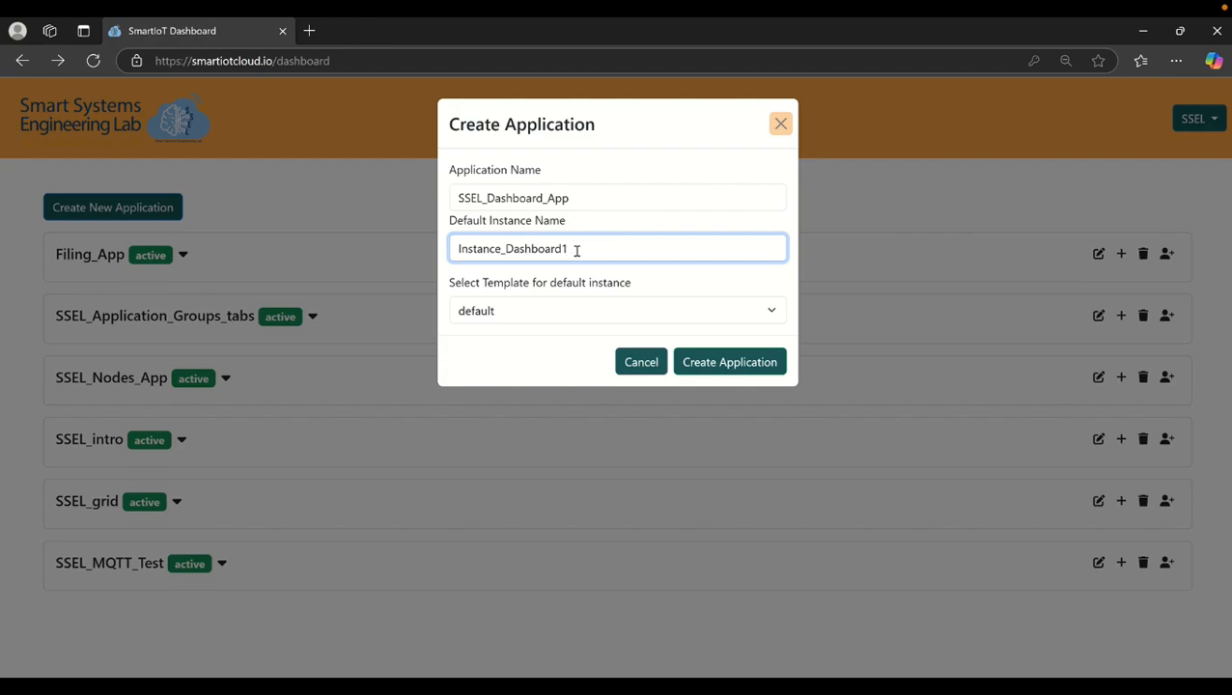
{"action": "key", "text": "BackSpace"}
{"action": "type", "text": "_"}
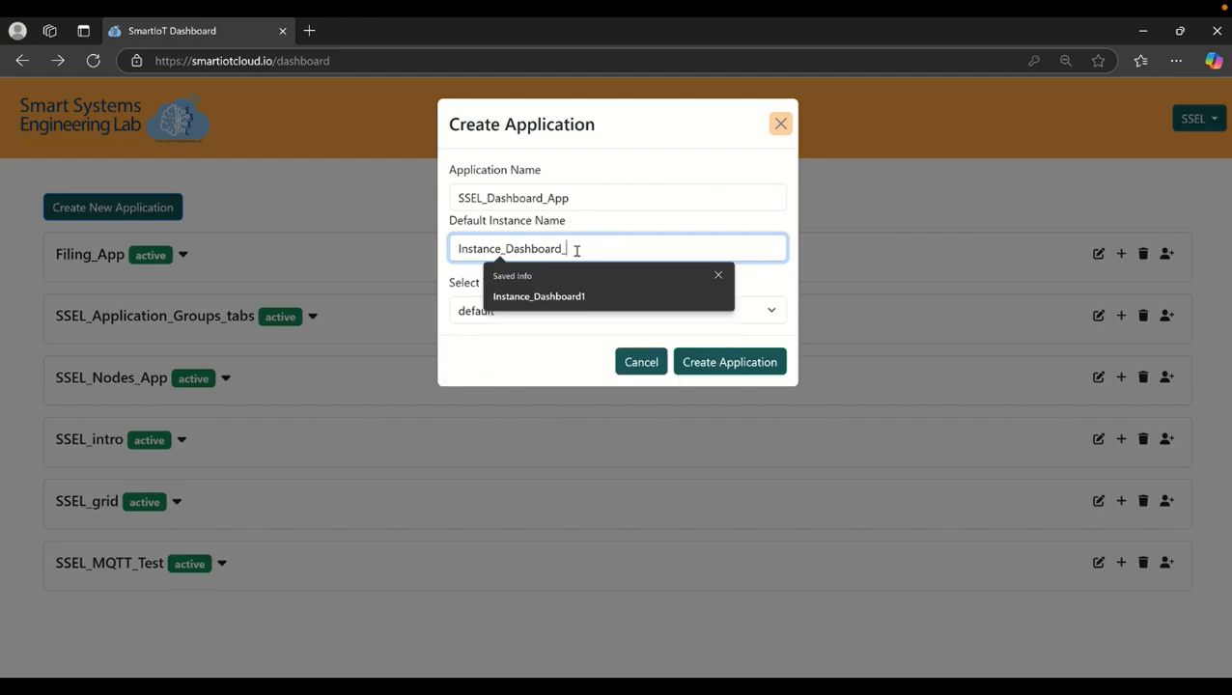
{"action": "key", "text": "BackSpace"}
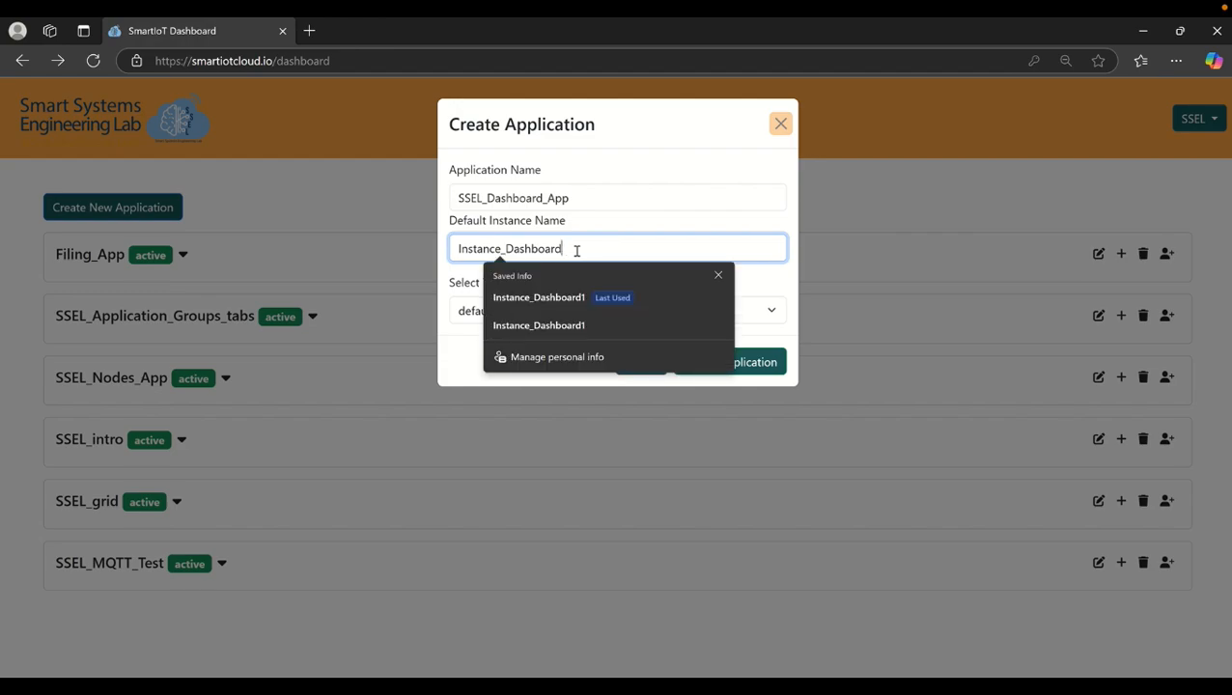
{"action": "type", "text": "S"}
{"action": "key", "text": "BackSpace"}
{"action": "type", "text": "SS"}
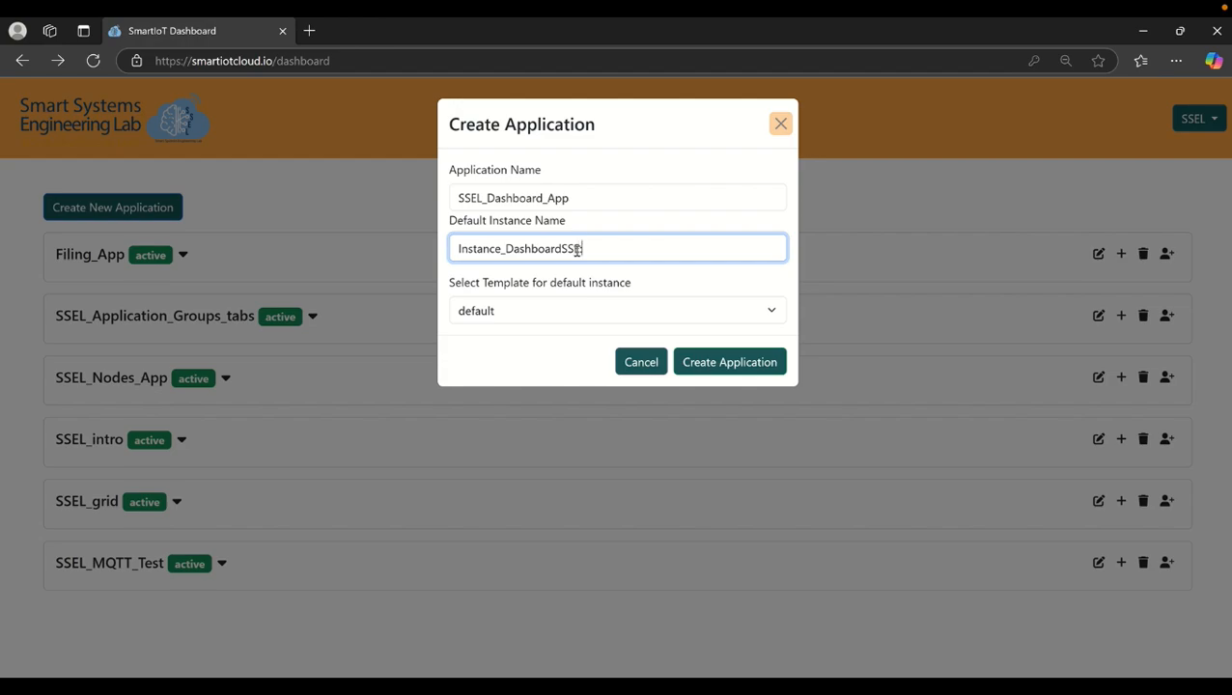
{"action": "type", "text": "EL"}
{"action": "left_click", "coordinate": [693, 361]}
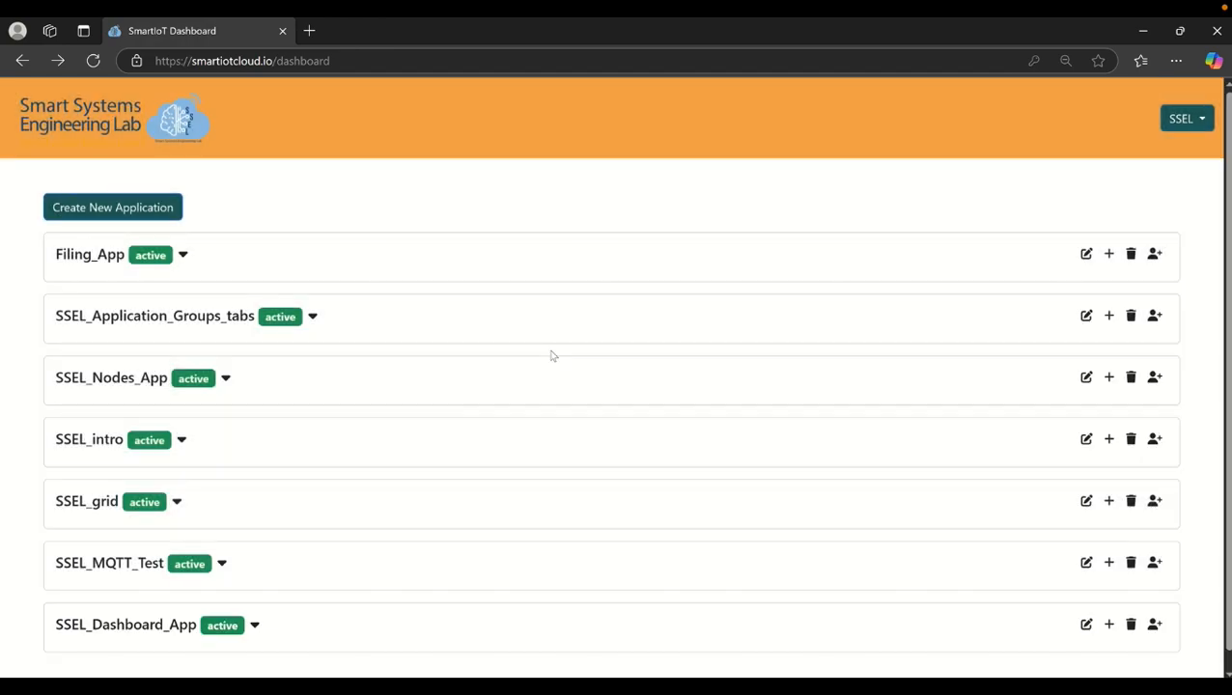
Expand SSEL_Dashboard_App, switch on Instance_DashboardSSEL and open the instance's flow editor
{"action": "scroll", "coordinate": [843, 450], "scroll_direction": "down", "scroll_amount": 1}
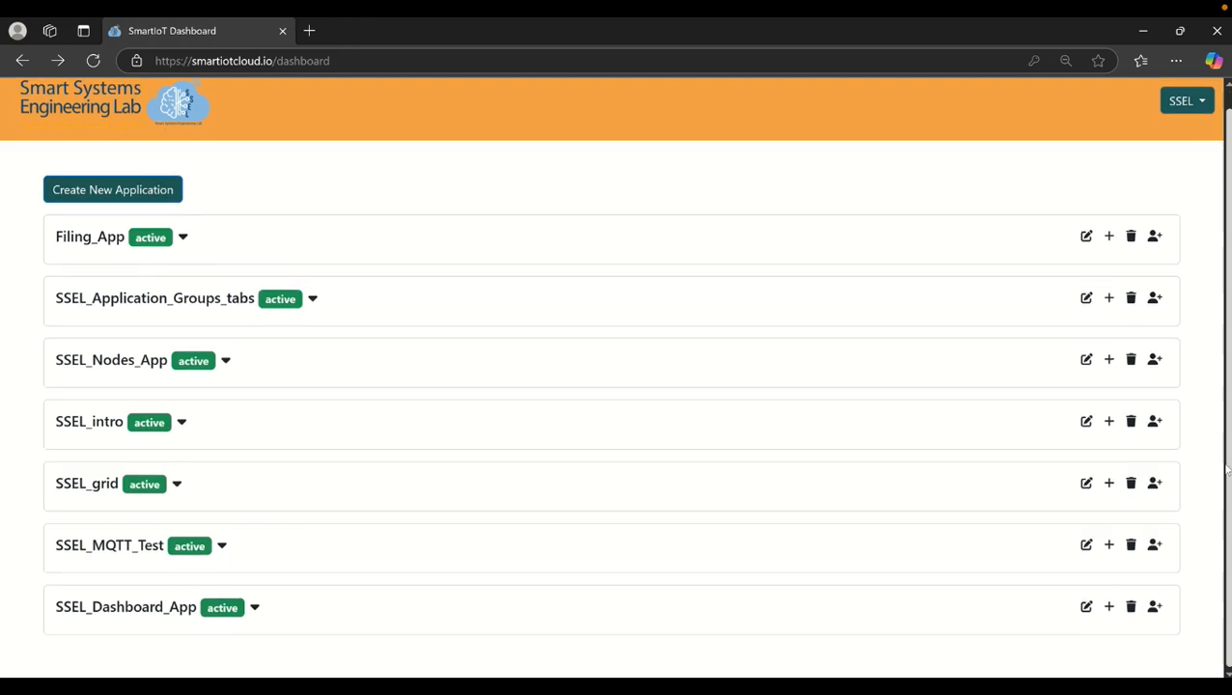
{"action": "left_click", "coordinate": [254, 608]}
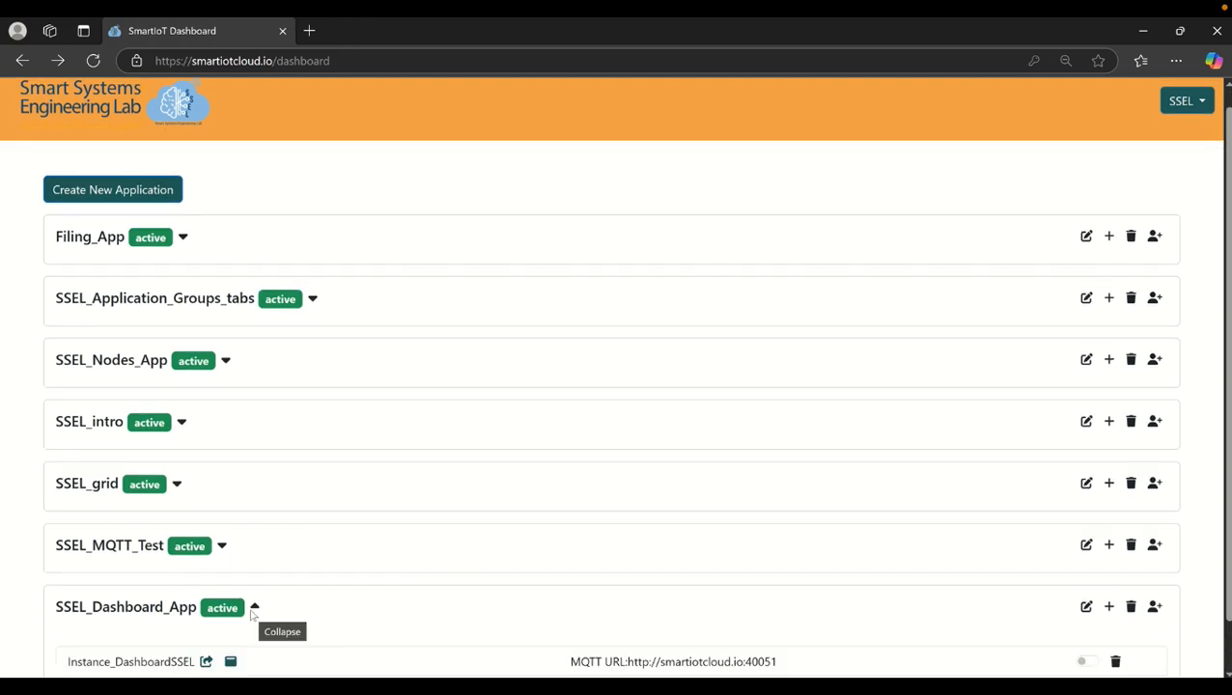
{"action": "left_click", "coordinate": [1086, 665]}
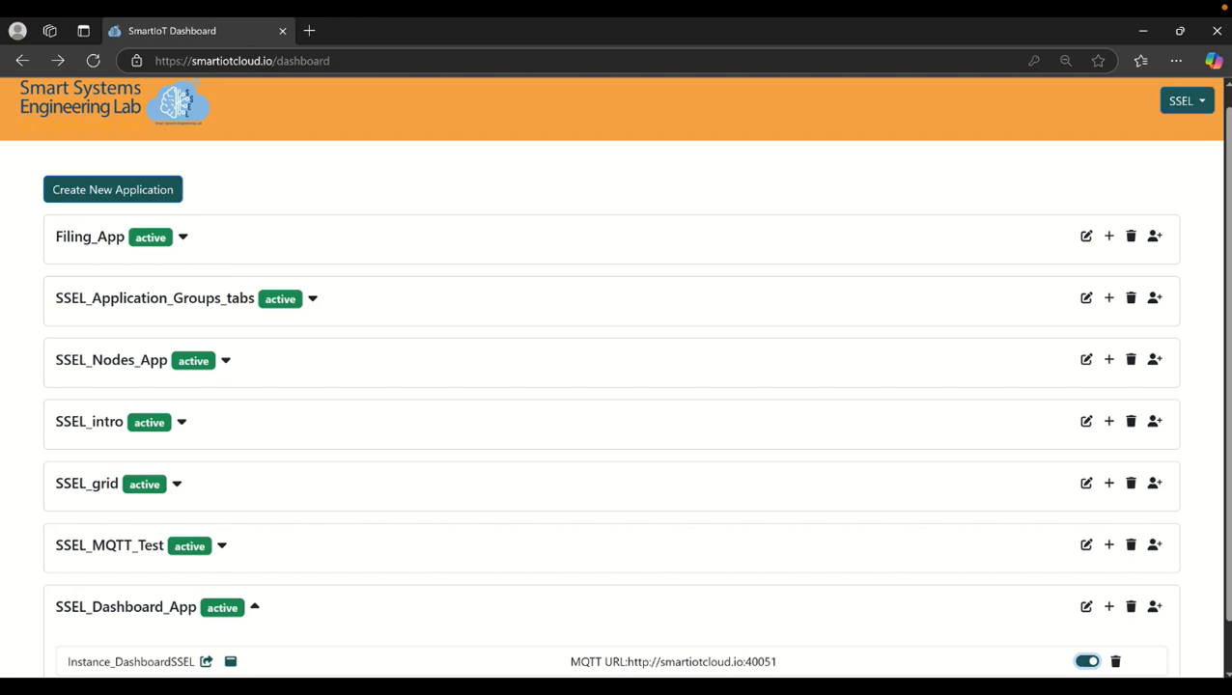
{"action": "scroll", "coordinate": [1086, 637], "scroll_direction": "down", "scroll_amount": 1}
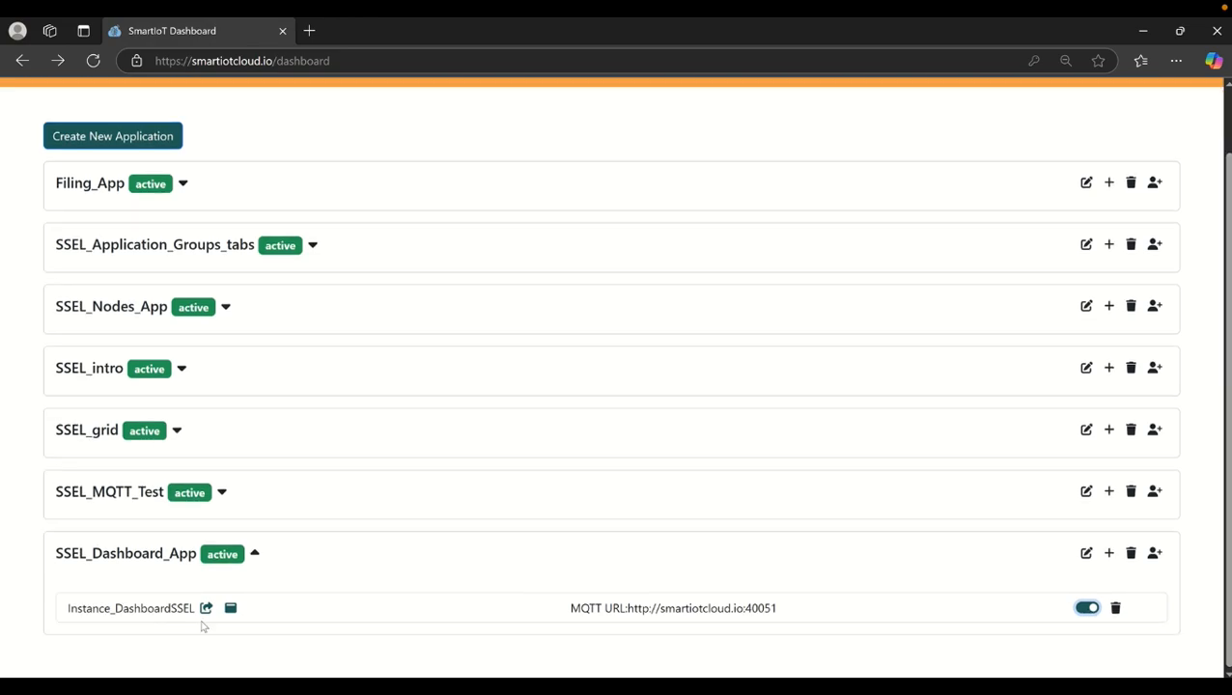
{"action": "left_click", "coordinate": [206, 608]}
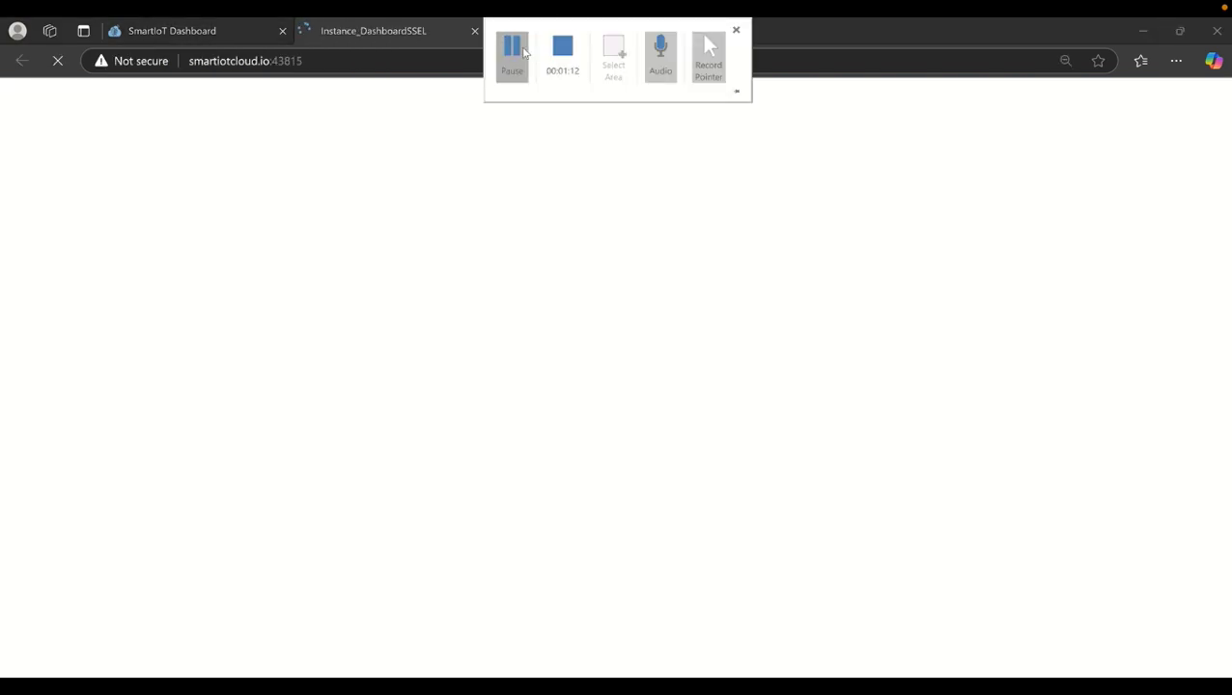
{"action": "left_click", "coordinate": [512, 50]}
{"action": "left_click", "coordinate": [513, 50]}
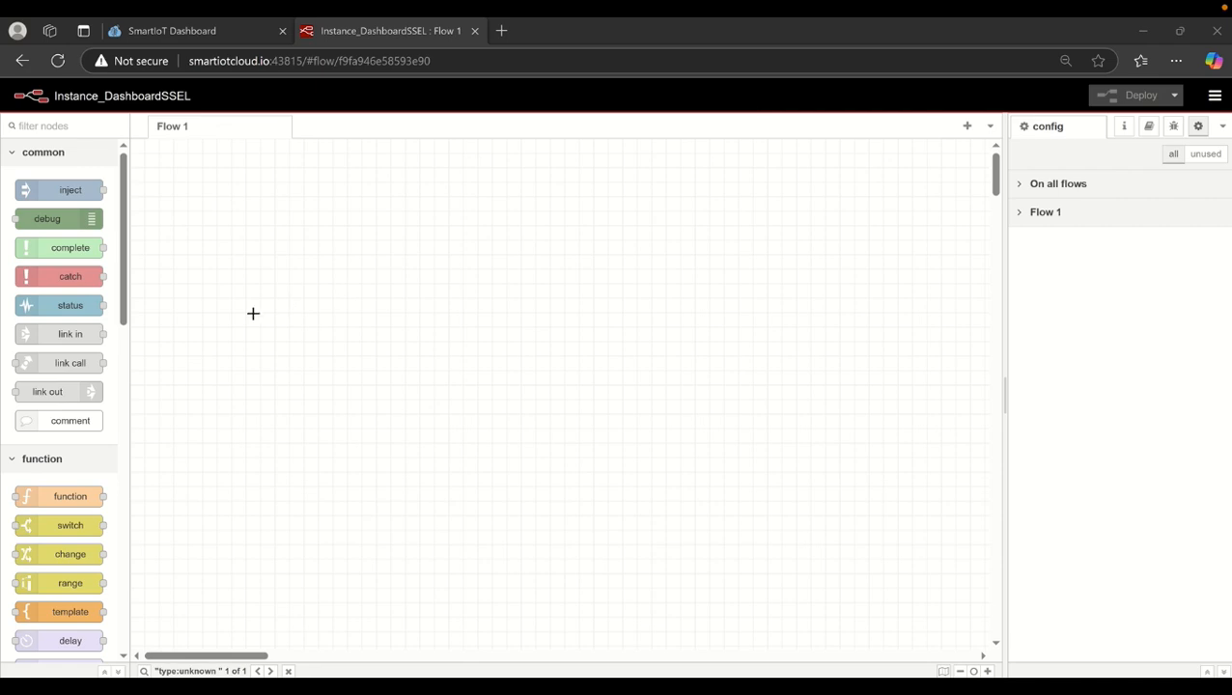
Place an mqtt in node from the network category on the empty Flow 1 canvas
{"action": "scroll", "coordinate": [122, 303], "scroll_direction": "down", "scroll_amount": 5}
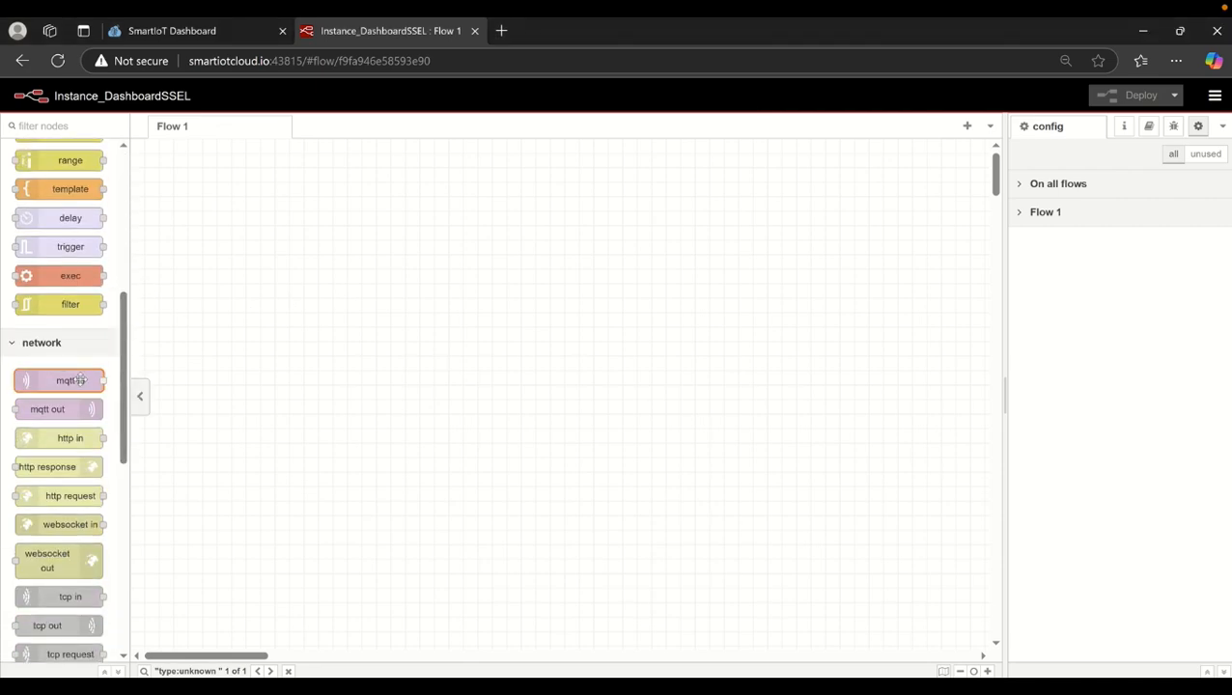
{"action": "left_click_drag", "start_coordinate": [80, 380], "coordinate": [318, 344]}
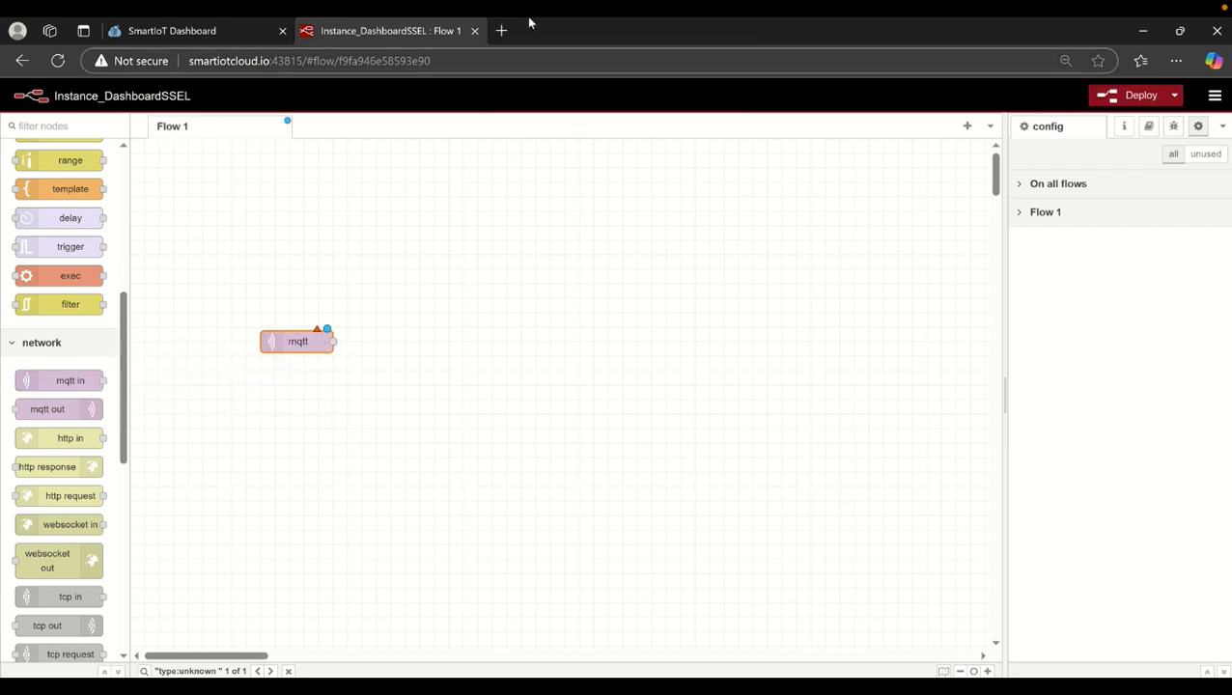
{"action": "left_click", "coordinate": [525, 47]}
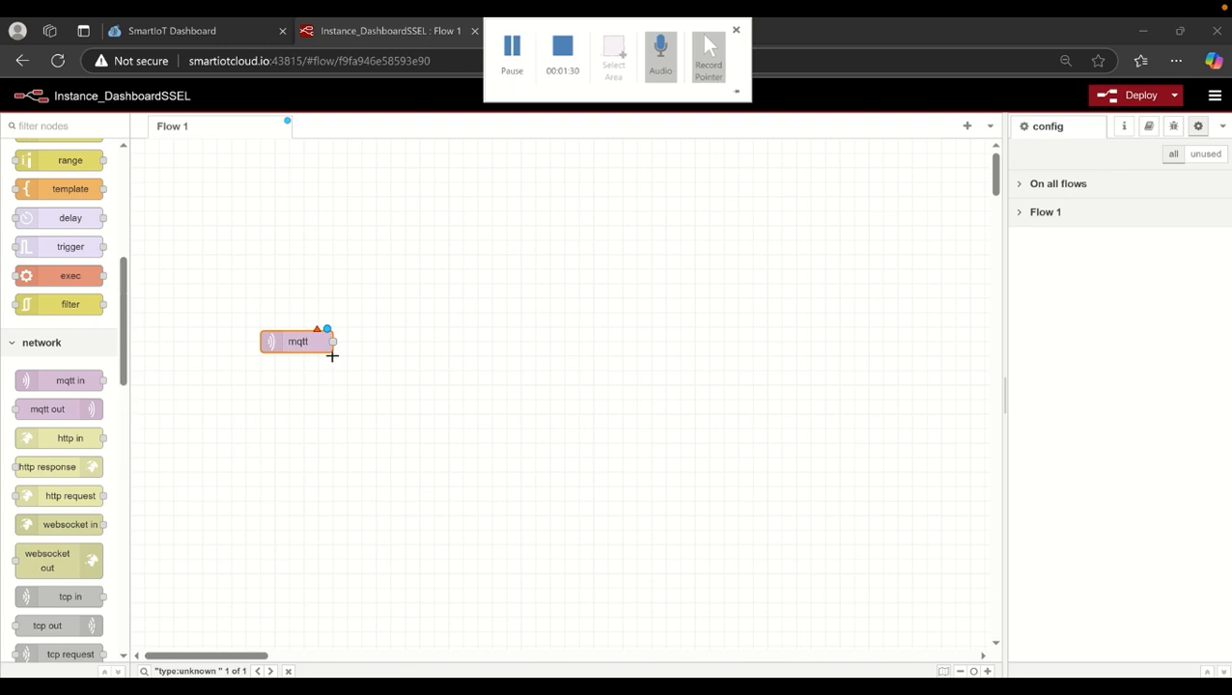
{"action": "left_click_drag", "start_coordinate": [307, 343], "coordinate": [323, 343]}
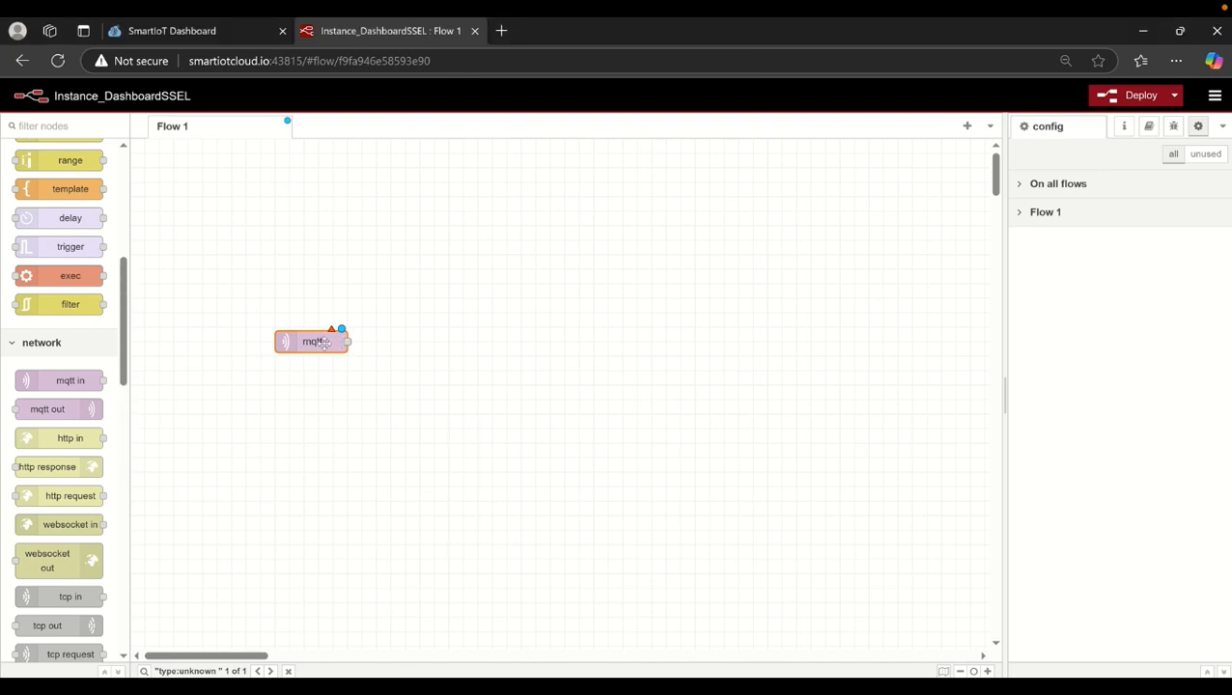
Start a new broker configuration for the mqtt node and copy smartiotcloud.io:40051 from the instance's MQTT URL on the SmartIoT Dashboard
{"action": "double_click", "coordinate": [323, 343]}
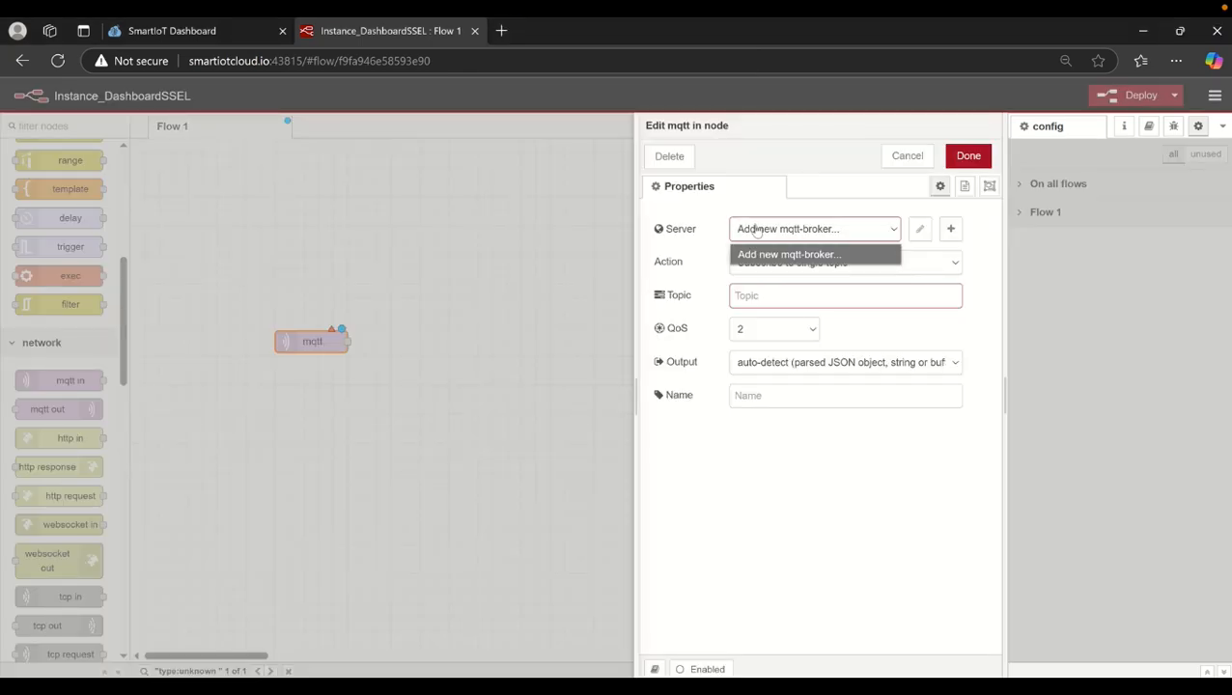
{"action": "left_click", "coordinate": [949, 234]}
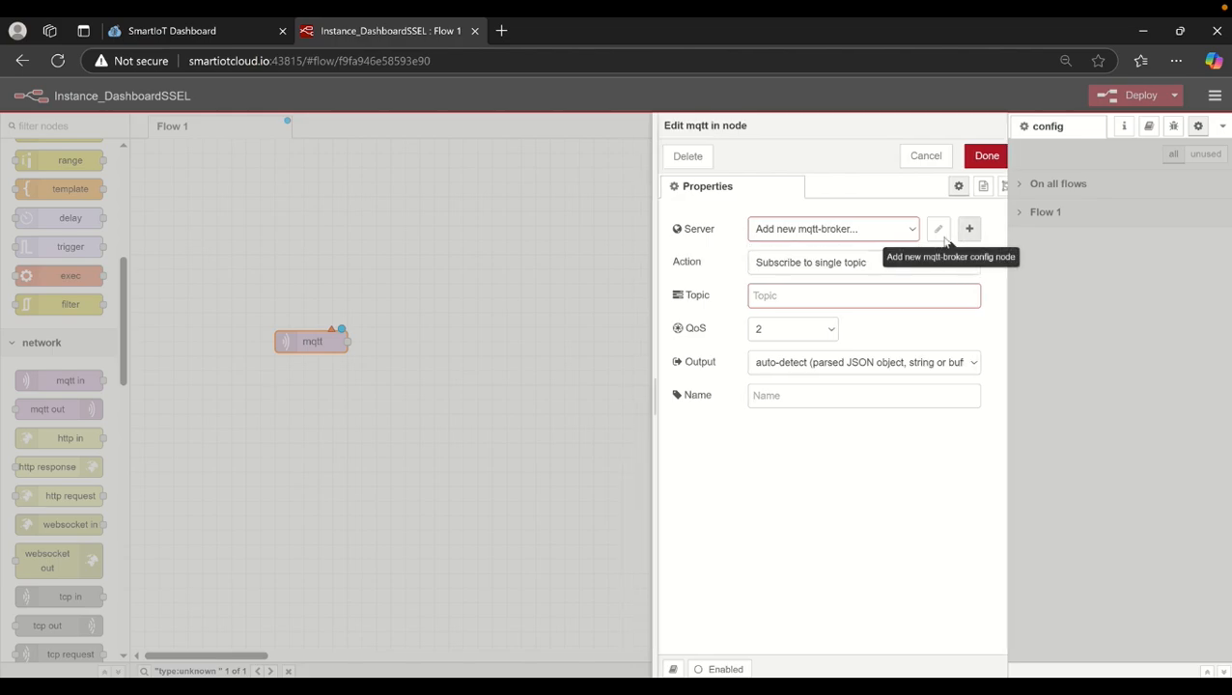
{"action": "left_click", "coordinate": [227, 34]}
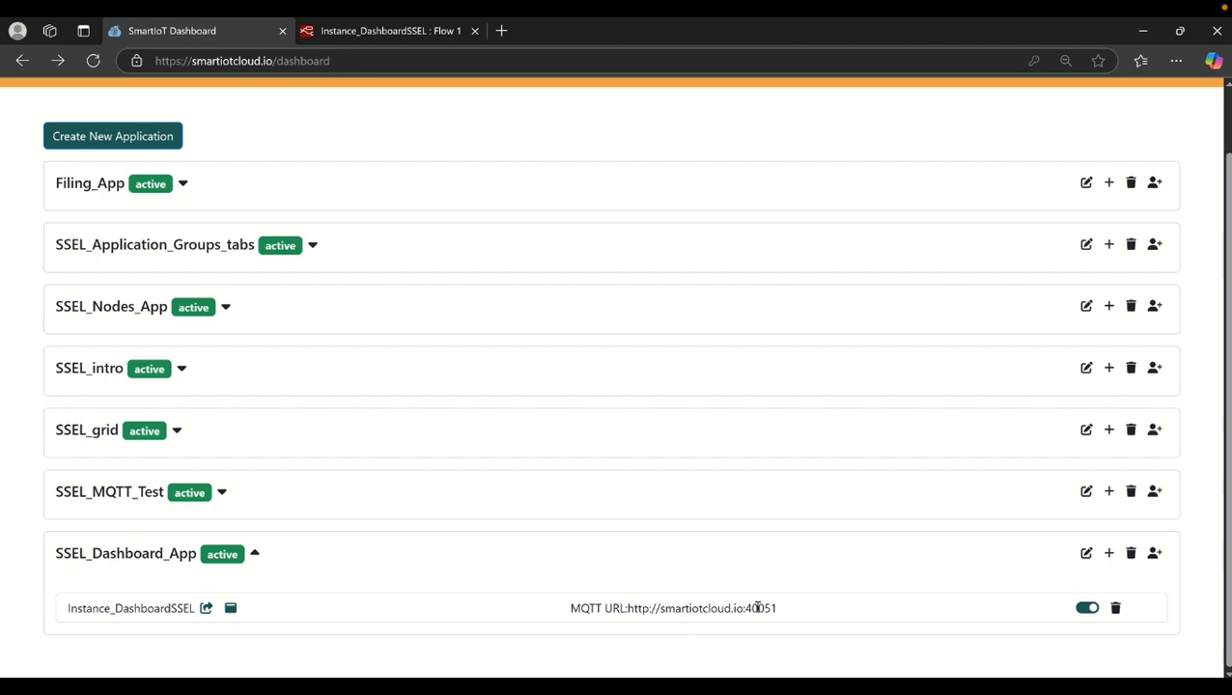
{"action": "left_click_drag", "start_coordinate": [778, 609], "coordinate": [662, 628]}
{"action": "key", "text": "ctrl+c"}
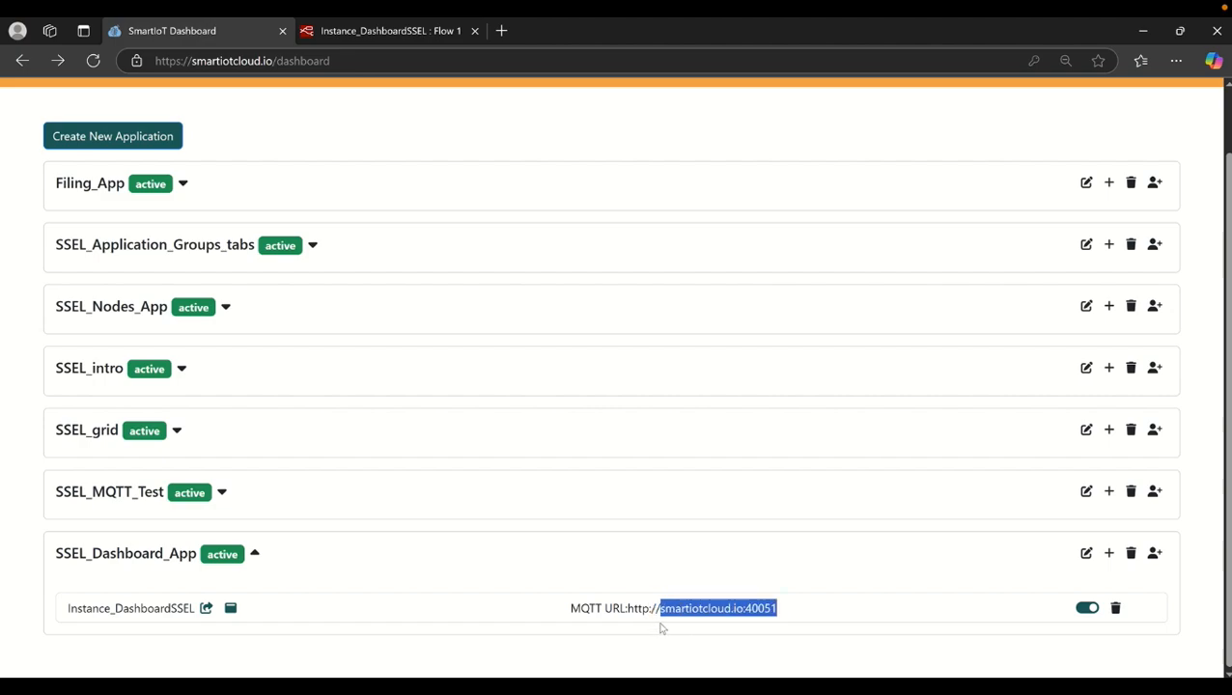
Back in the broker configuration, paste the copied address as the server, then copy its port number and remove it, leaving smartiotcloud.io
{"action": "left_click", "coordinate": [435, 33]}
{"action": "left_click", "coordinate": [738, 293]}
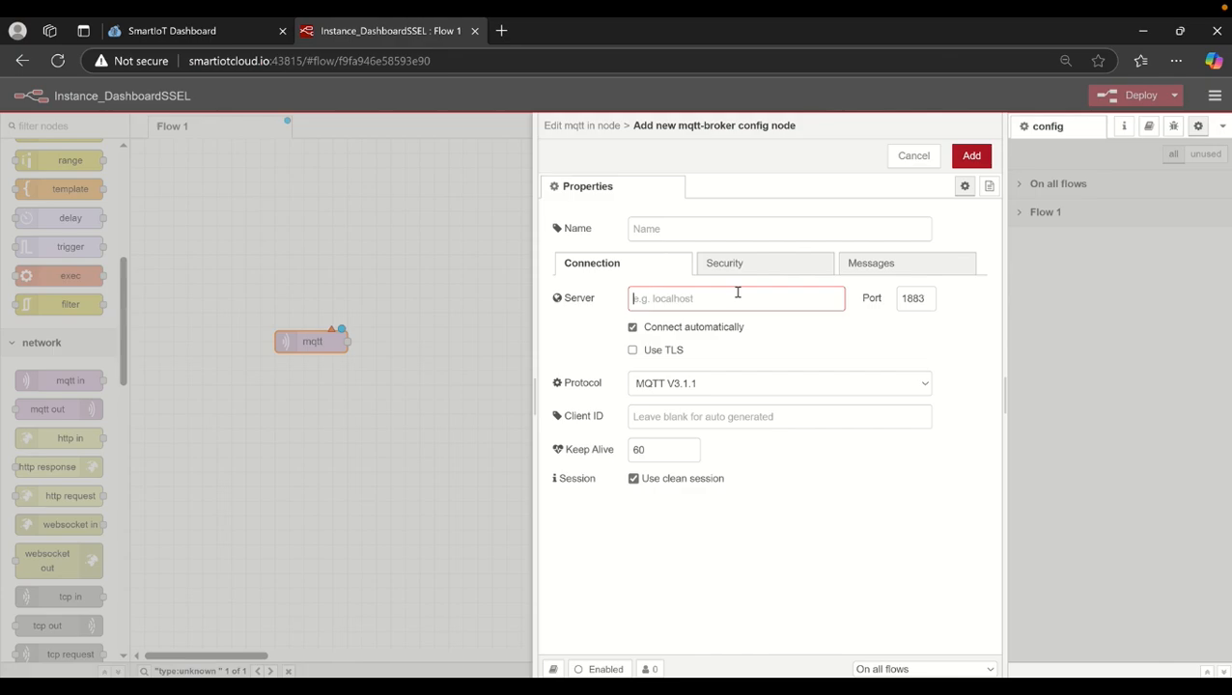
{"action": "key", "text": "ctrl+v"}
{"action": "key", "text": "shift+Left"}
{"action": "key", "text": "shift+Left"}
{"action": "key", "text": "shift+Left"}
{"action": "key", "text": "shift+Left"}
{"action": "key", "text": "shift+Left"}
{"action": "key", "text": "ctrl+c"}
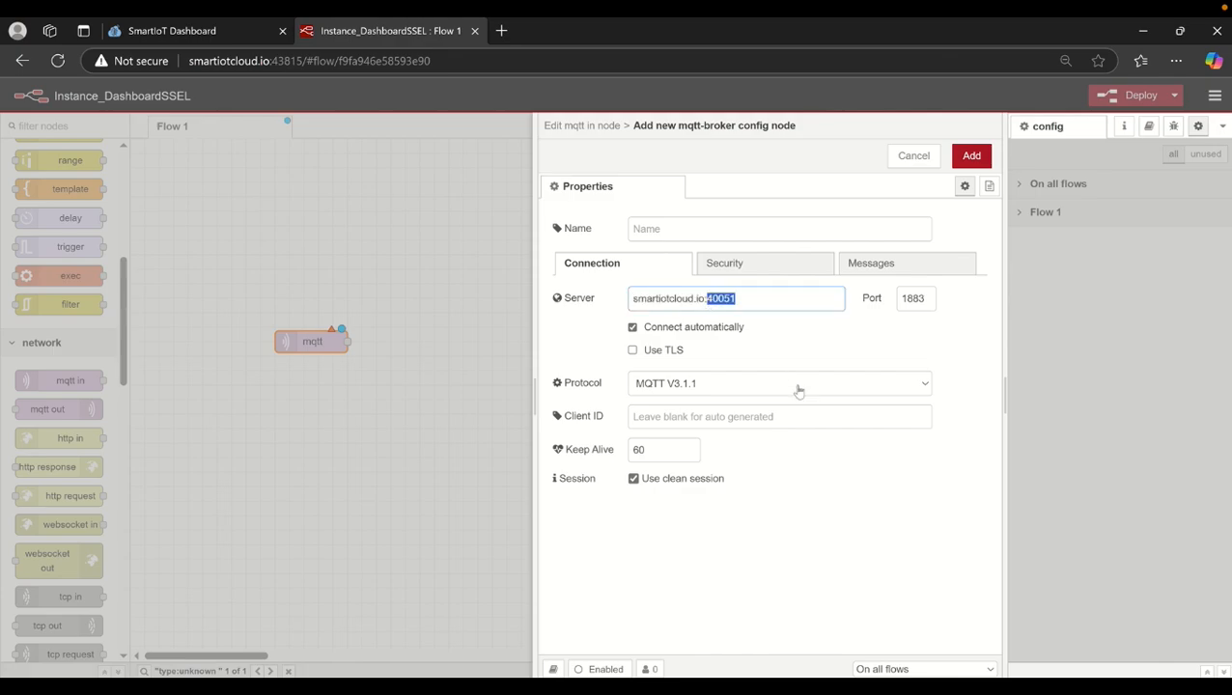
{"action": "key", "text": "BackSpace"}
Replace the broker's port with 40051 and add the broker configuration
{"action": "left_click", "coordinate": [924, 301]}
{"action": "key", "text": "BackSpace"}
{"action": "key", "text": "BackSpace"}
{"action": "key", "text": "BackSpace"}
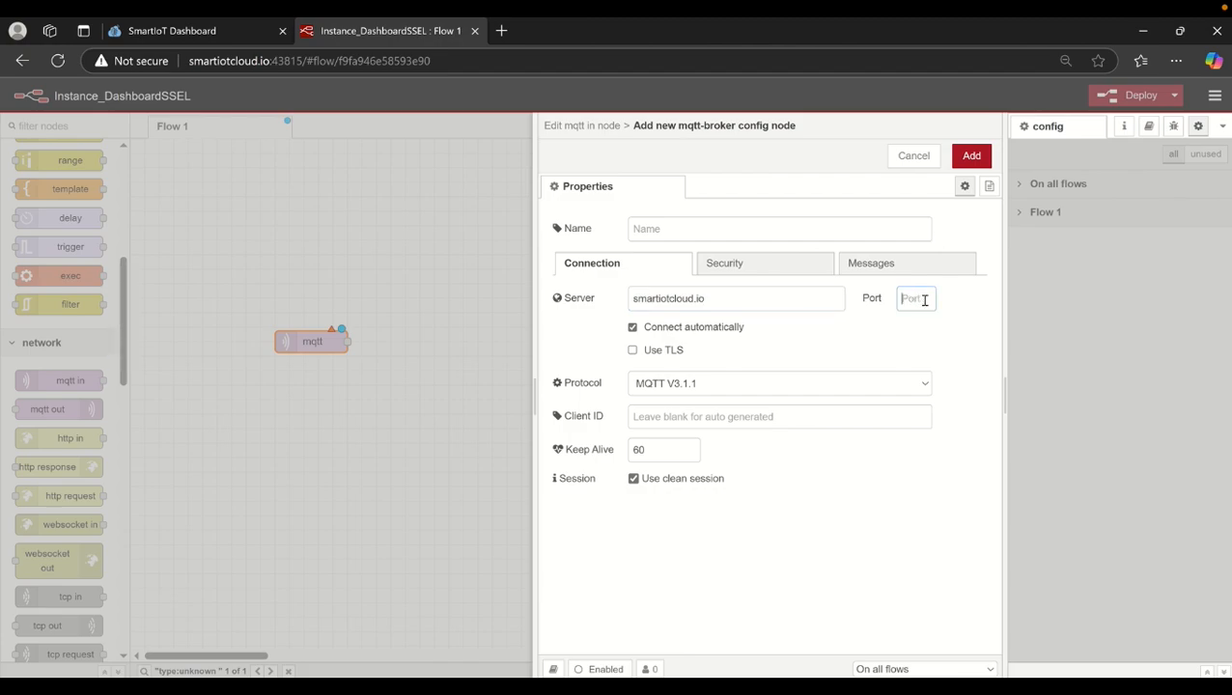
{"action": "key", "text": "ctrl+v"}
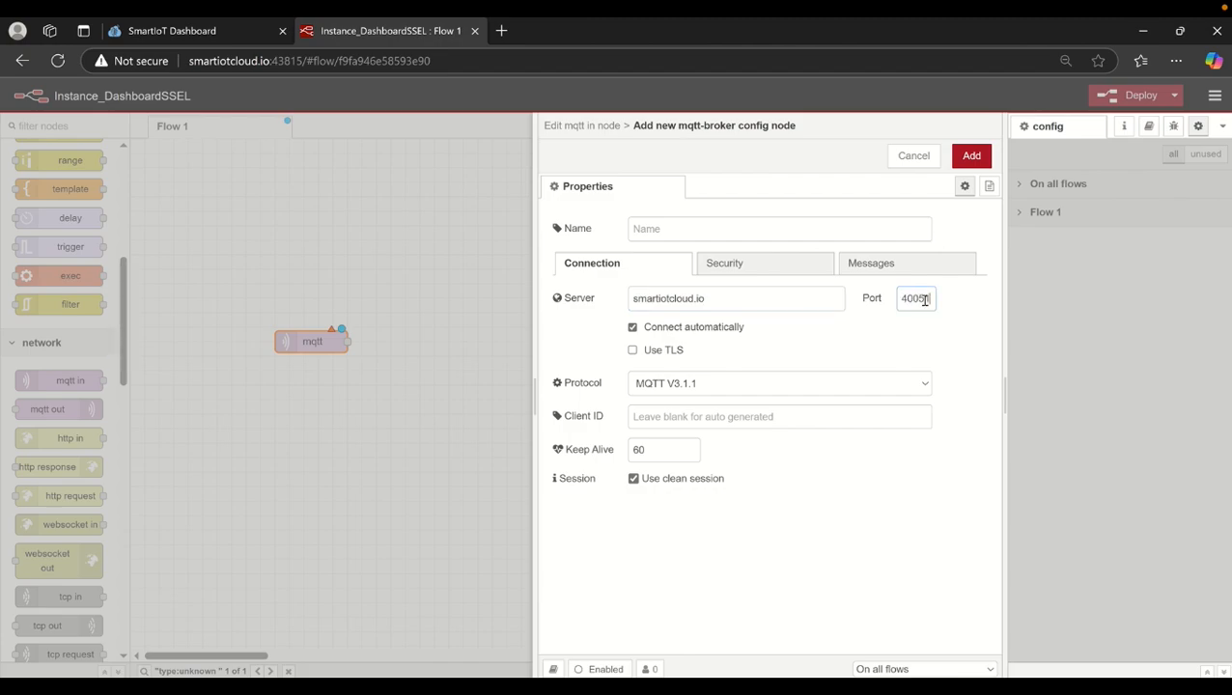
{"action": "left_click", "coordinate": [973, 166]}
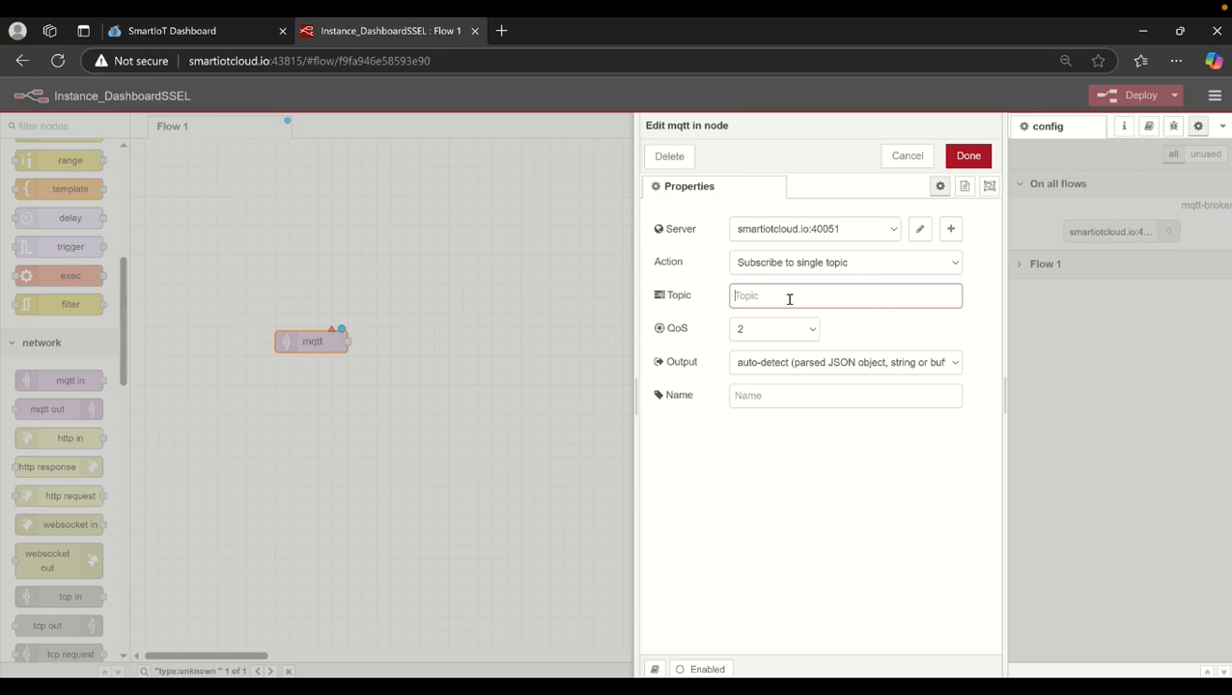
Set the mqtt in node's QoS to 0 and its topic to watts, and save the node
{"action": "left_click", "coordinate": [756, 333]}
{"action": "left_click", "coordinate": [754, 354]}
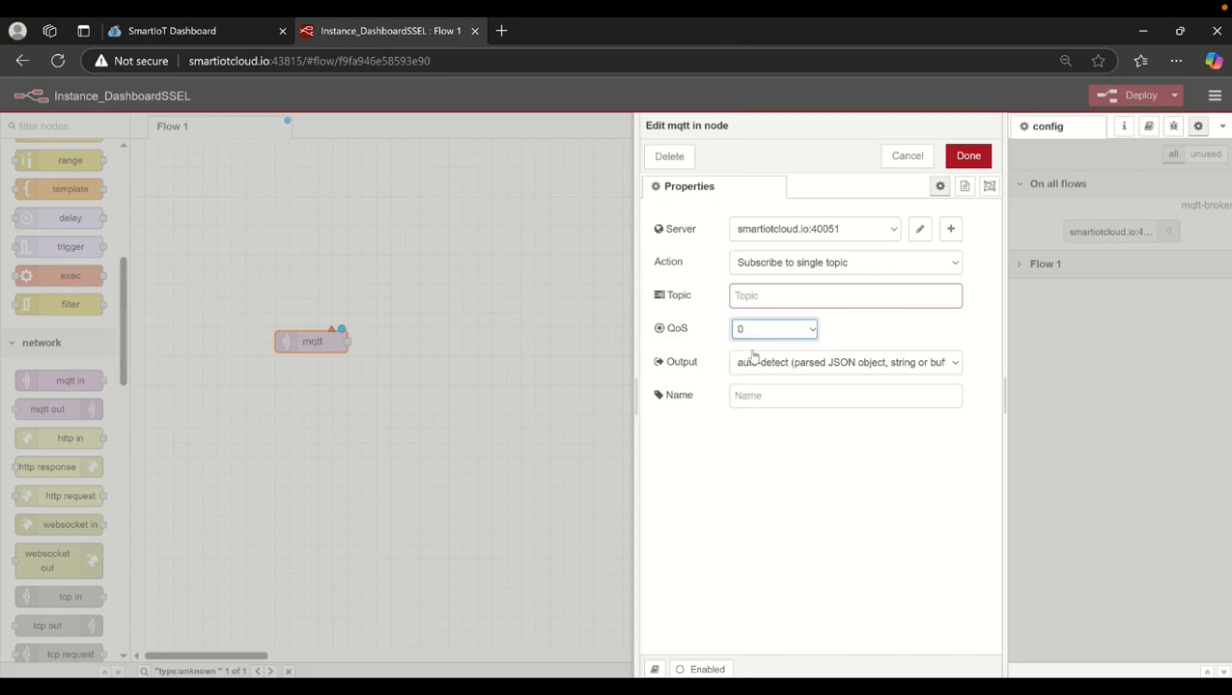
{"action": "left_click", "coordinate": [792, 303]}
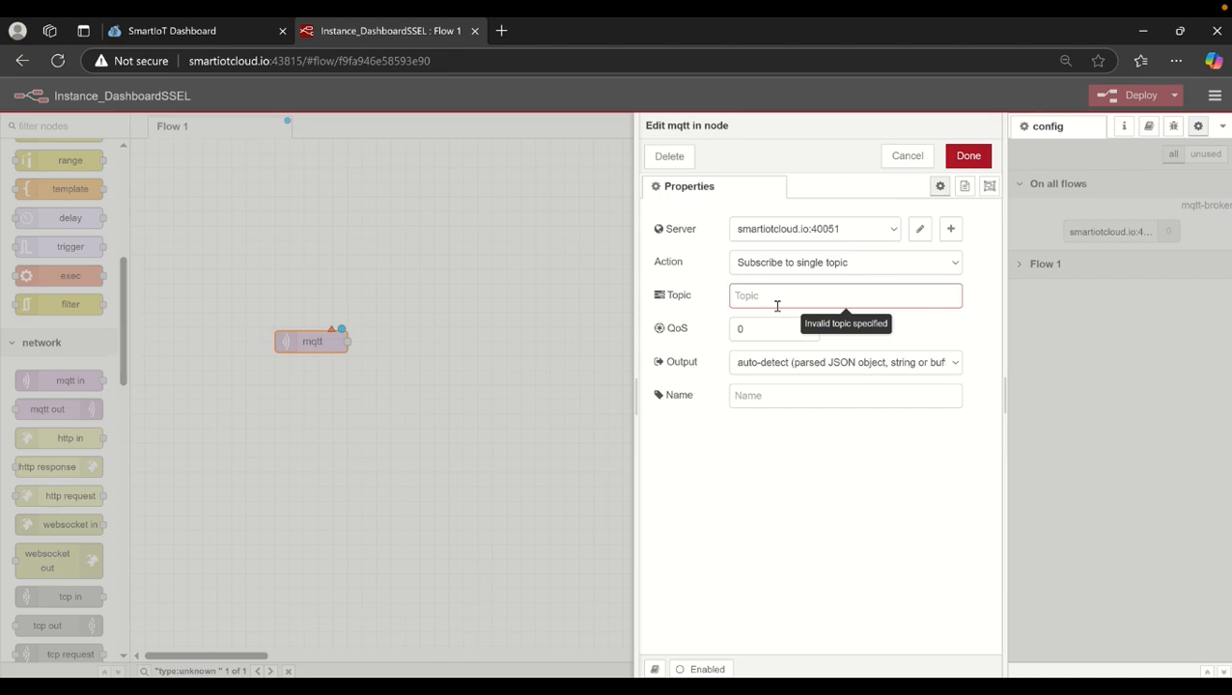
{"action": "type", "text": "watts"}
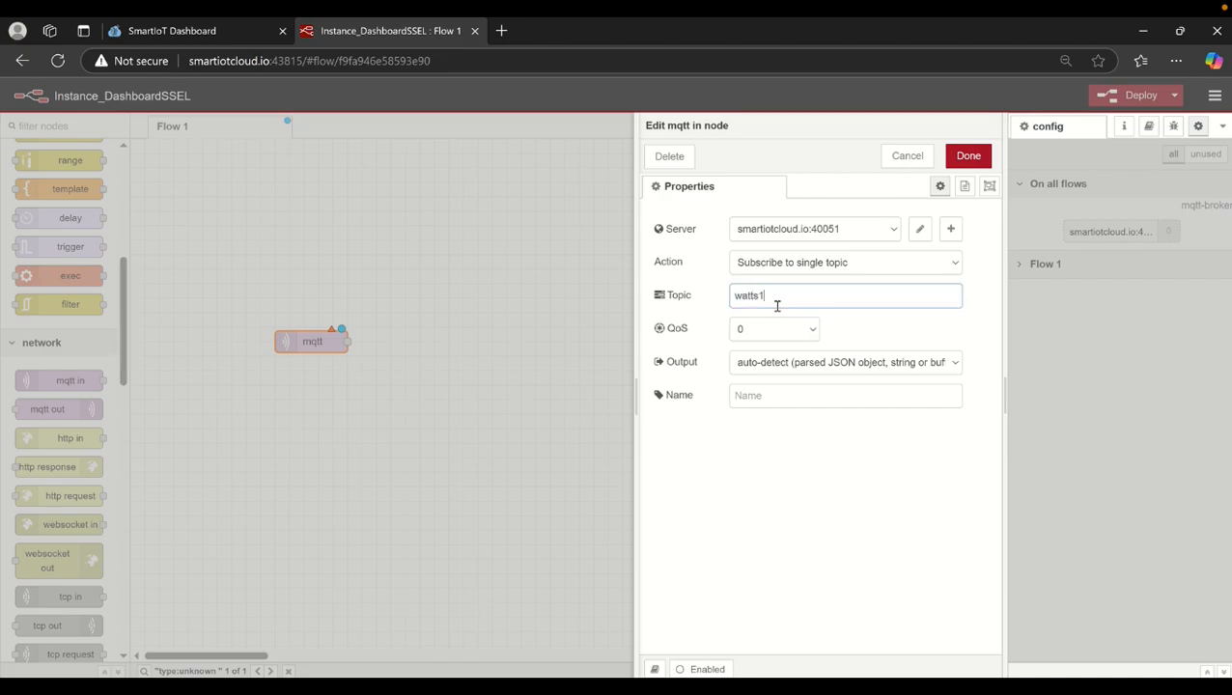
{"action": "left_click", "coordinate": [966, 158]}
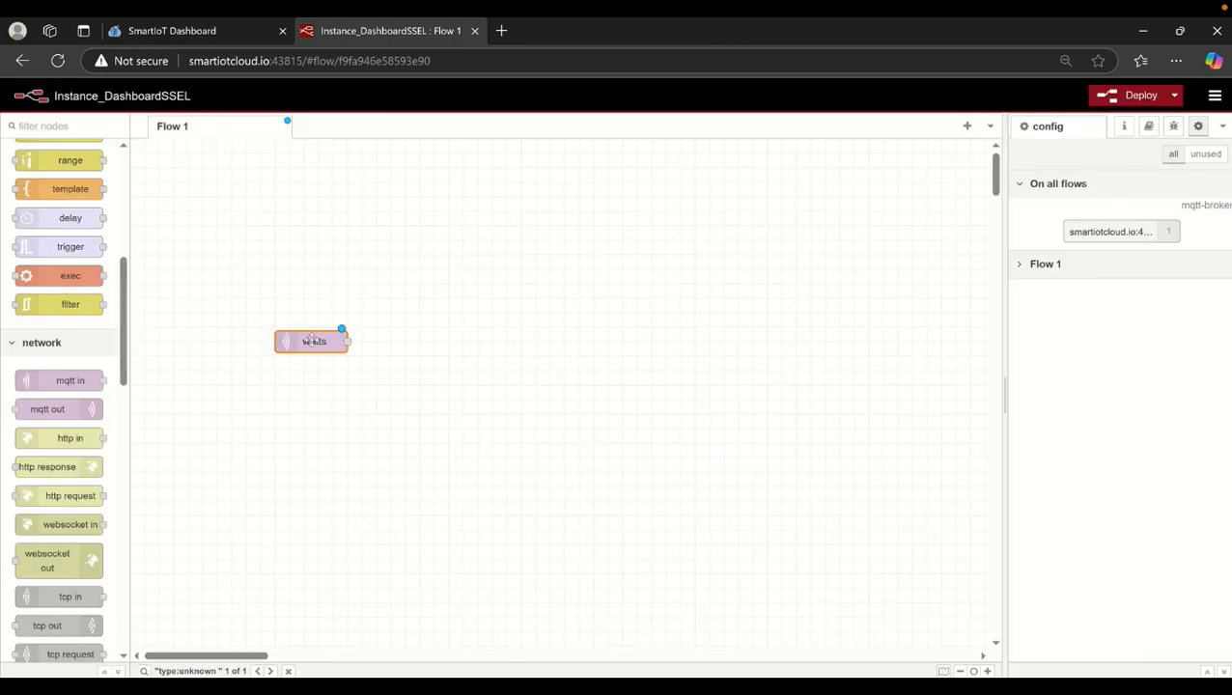
Change the watts node's QoS to 1, save it and deploy the flow
{"action": "double_click", "coordinate": [312, 340]}
{"action": "left_click", "coordinate": [813, 330]}
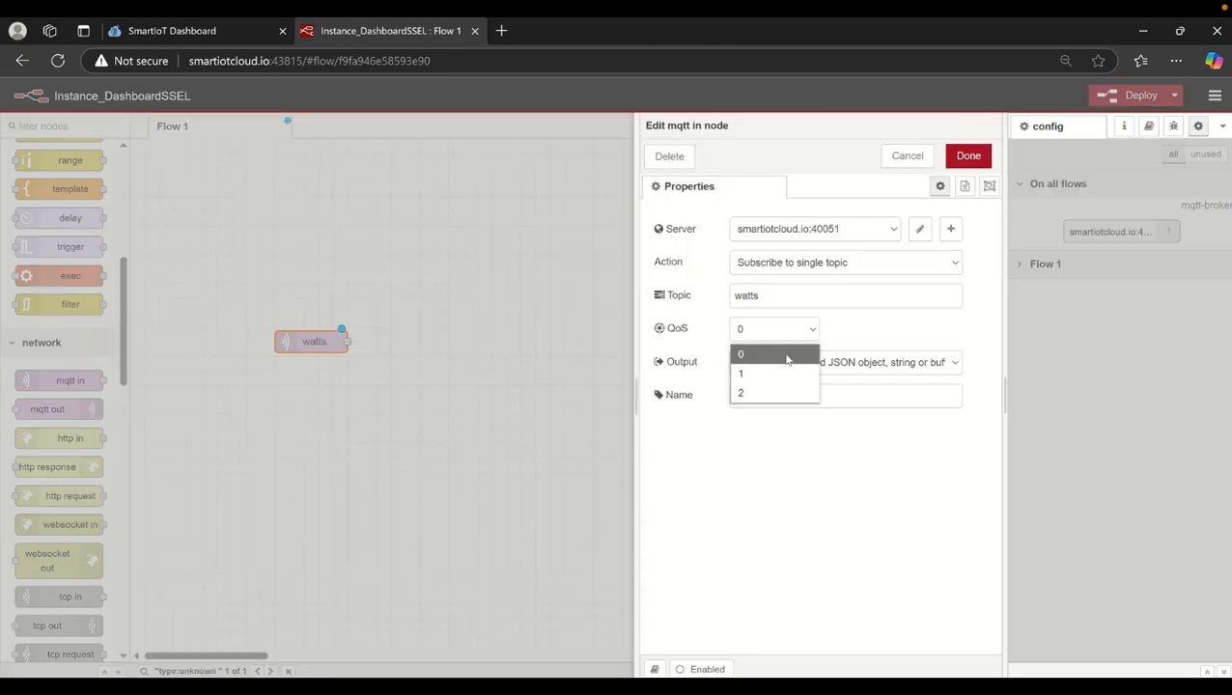
{"action": "left_click", "coordinate": [778, 374]}
{"action": "left_click", "coordinate": [968, 156]}
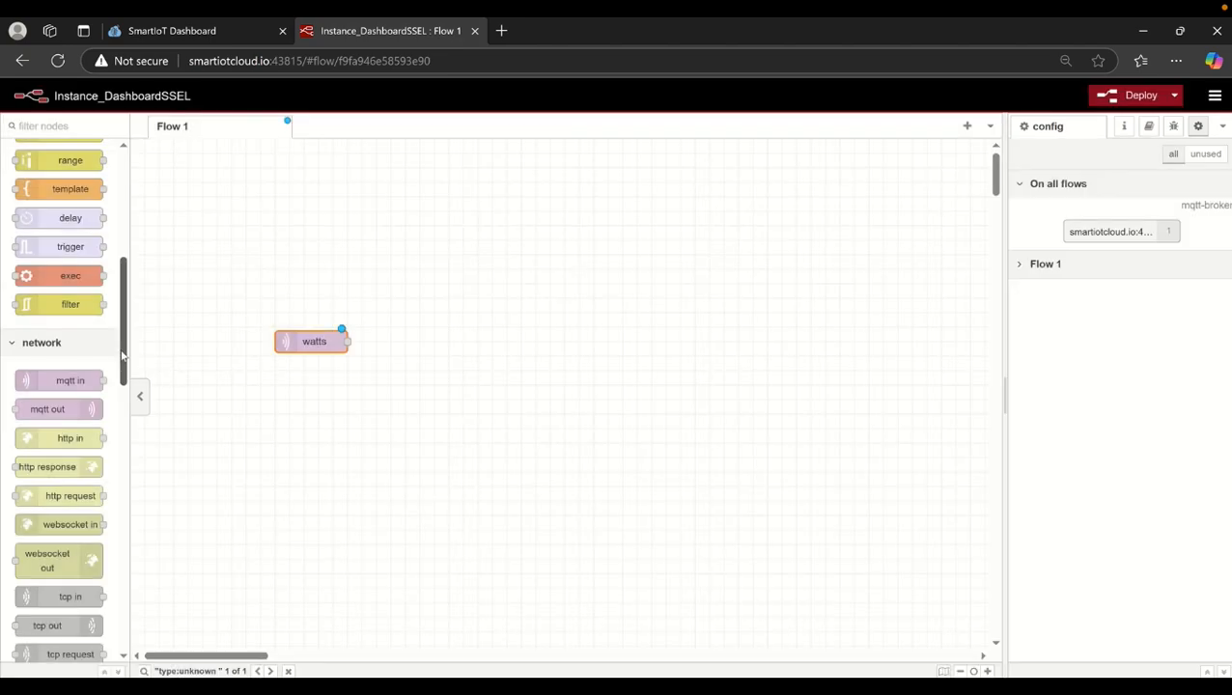
{"action": "scroll", "coordinate": [122, 355], "scroll_direction": "down", "scroll_amount": 2}
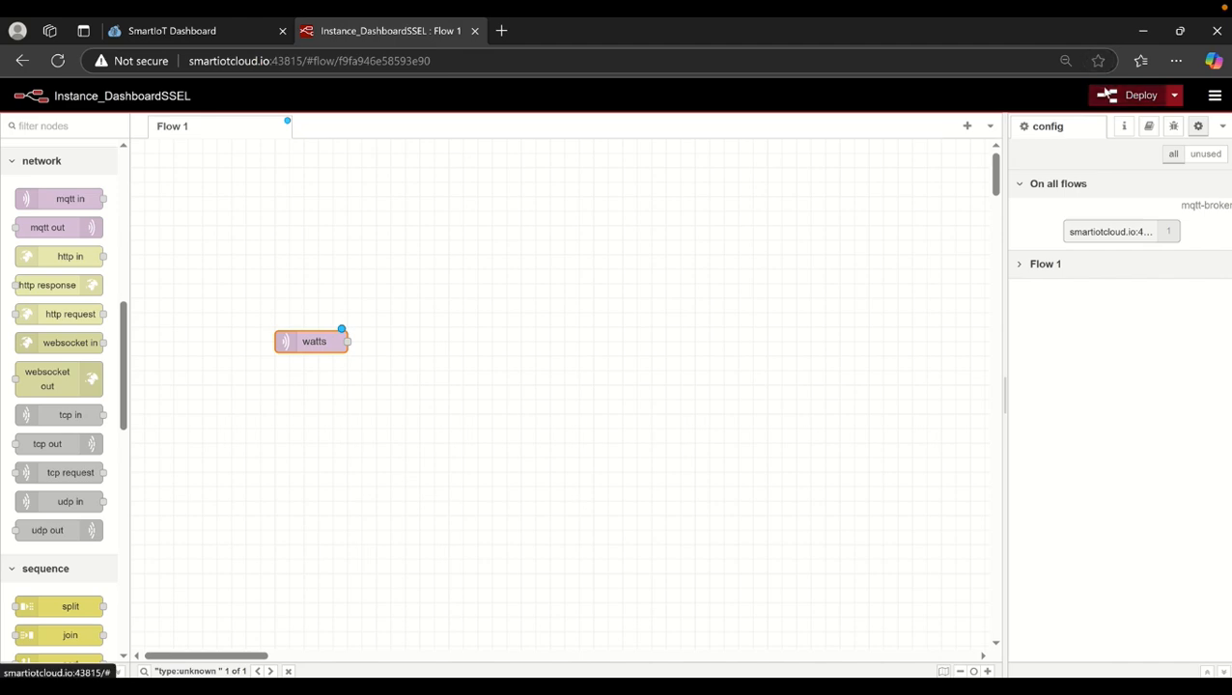
{"action": "left_click", "coordinate": [1134, 94]}
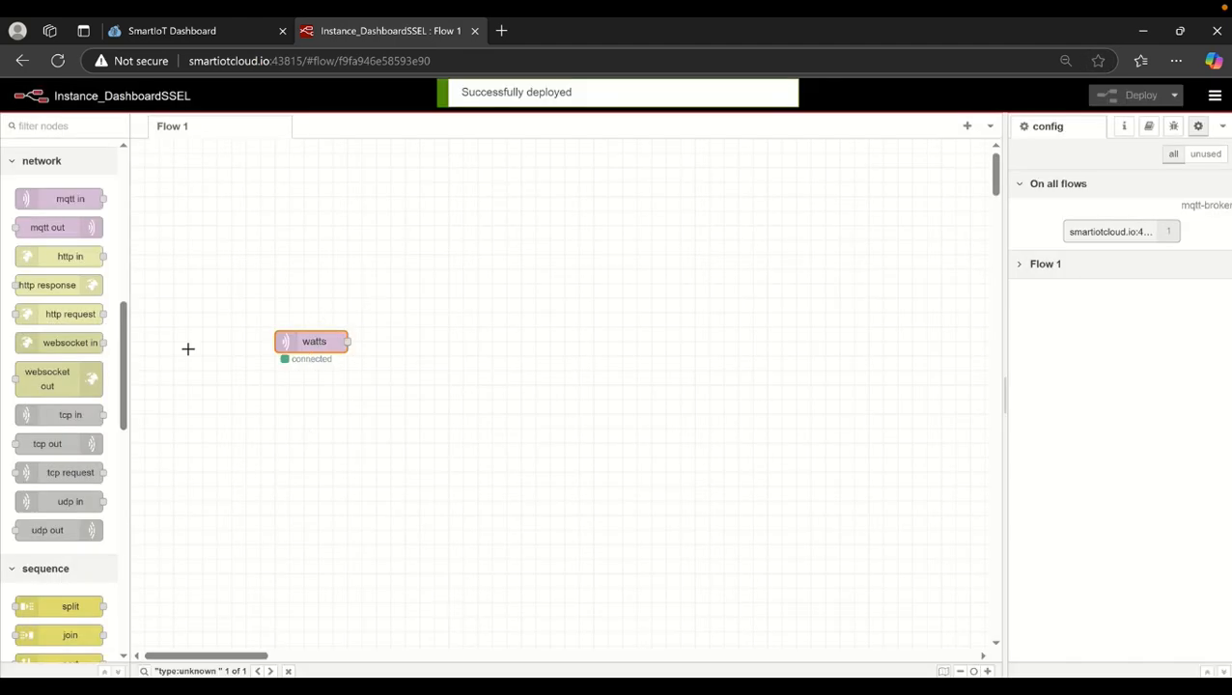
Add a dashboard chart node beside the watts node and wire the watts output to the chart's input
{"action": "scroll", "coordinate": [126, 406], "scroll_direction": "down", "scroll_amount": 3}
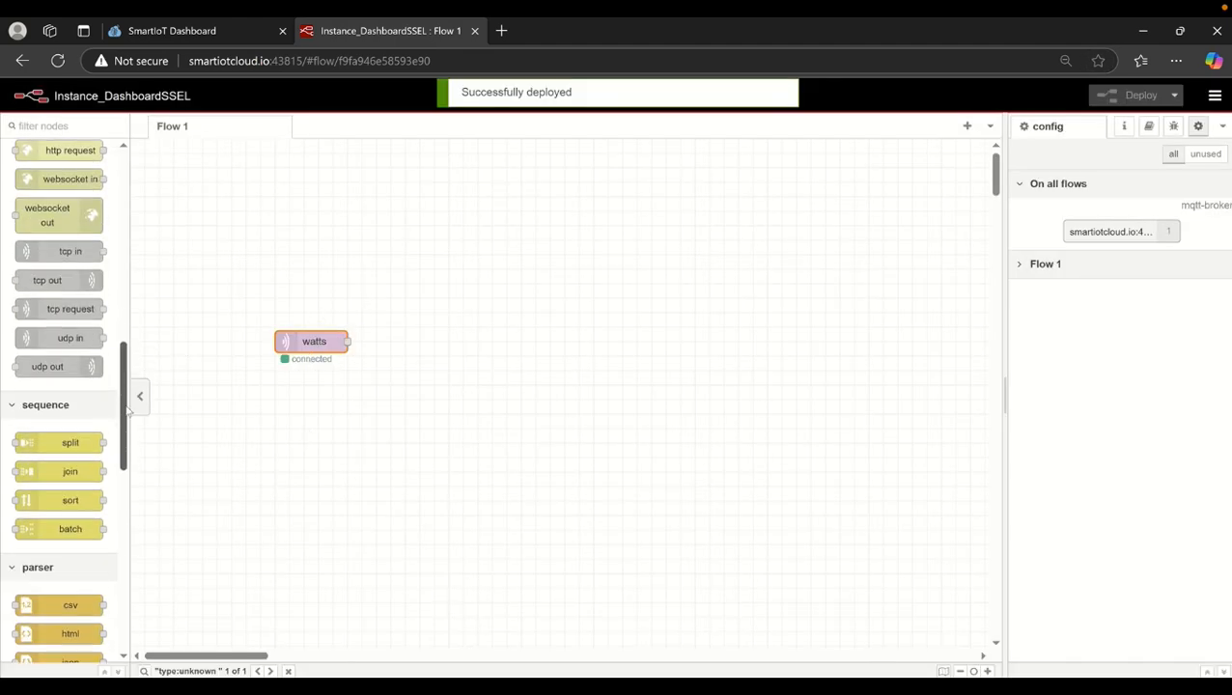
{"action": "left_click_drag", "start_coordinate": [126, 409], "coordinate": [120, 576]}
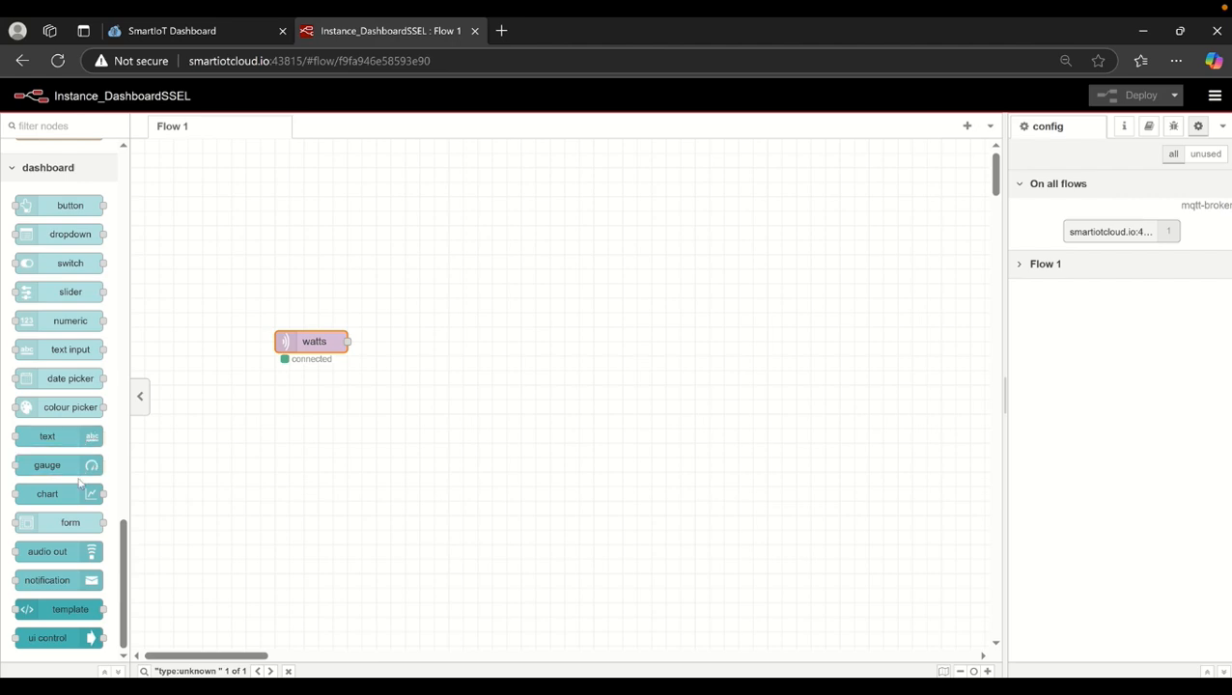
{"action": "mouse_move", "coordinate": [74, 470]}
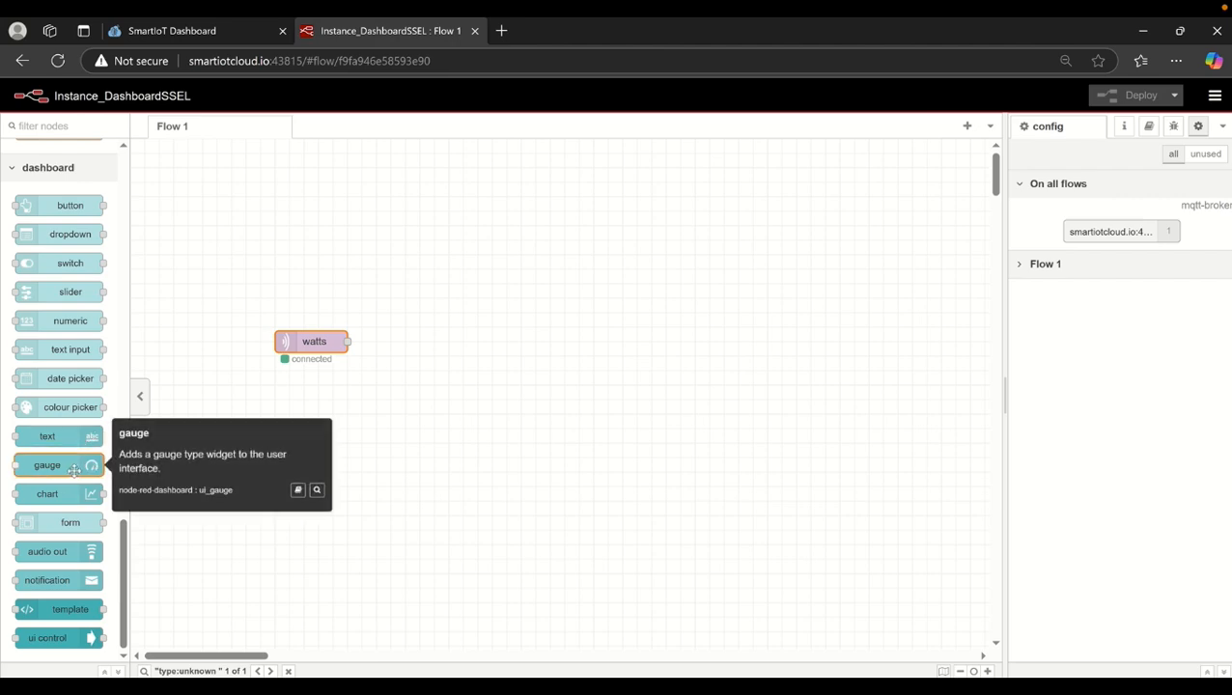
{"action": "left_click_drag", "start_coordinate": [66, 494], "coordinate": [514, 340]}
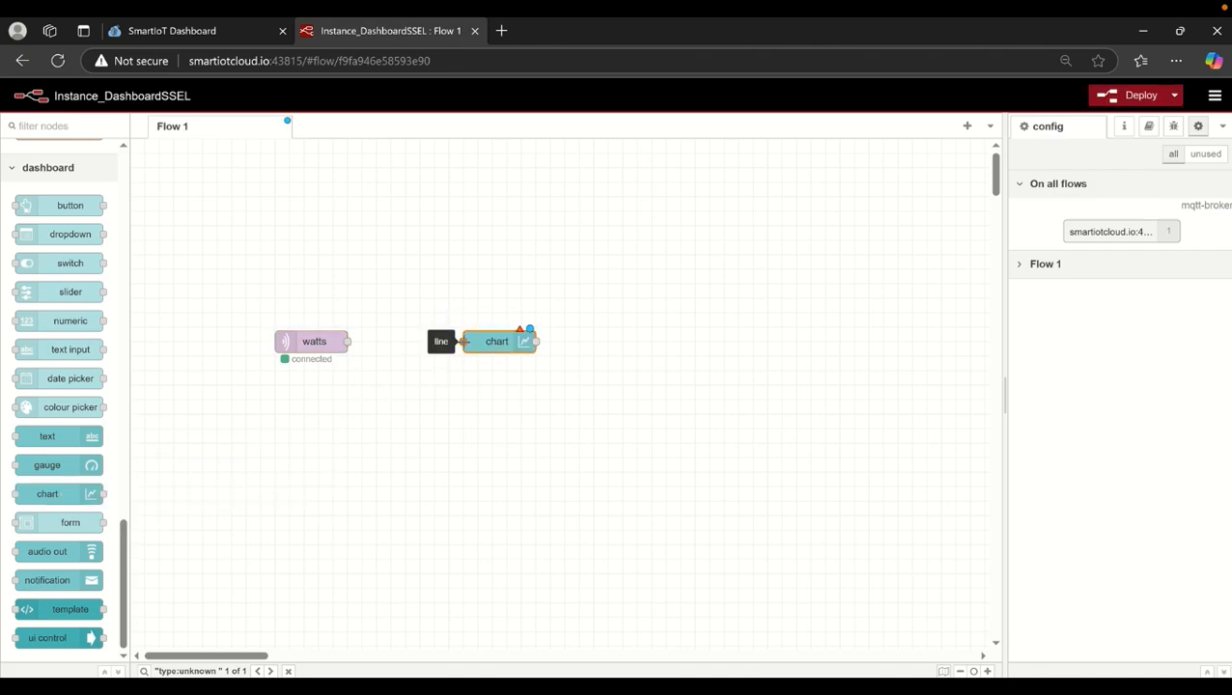
{"action": "left_click_drag", "start_coordinate": [463, 342], "coordinate": [347, 341]}
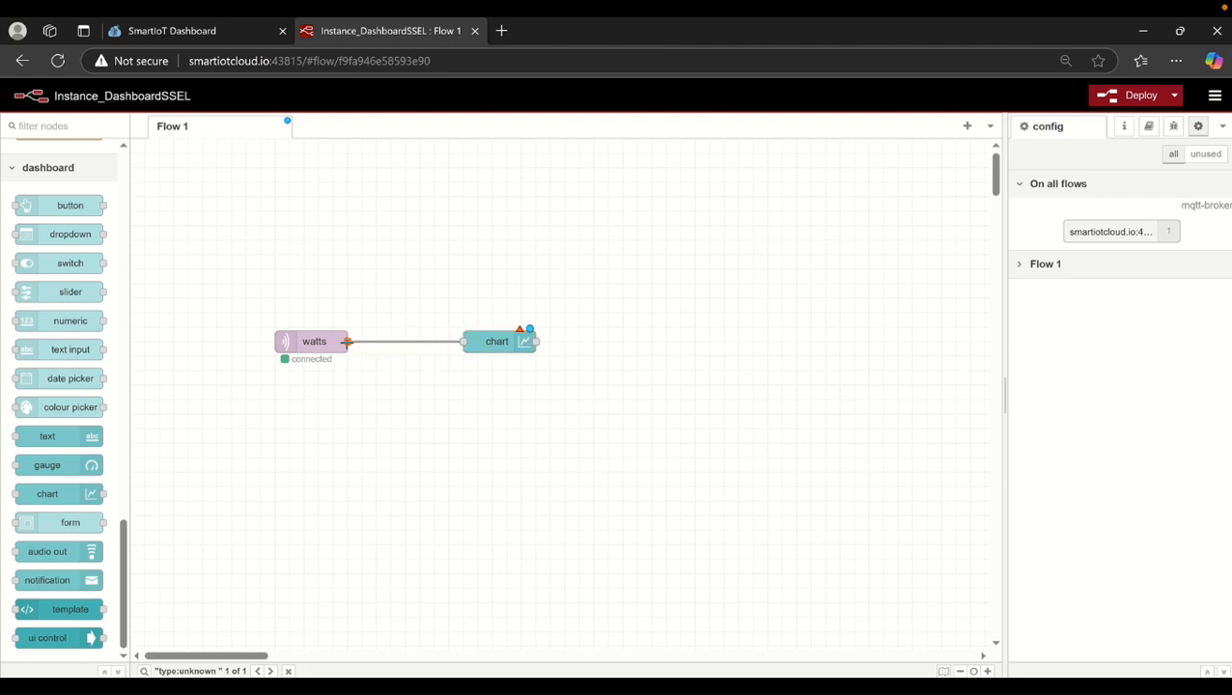
Start a new dashboard group for the chart node and name it Electrical Consumption Graph
{"action": "double_click", "coordinate": [512, 343]}
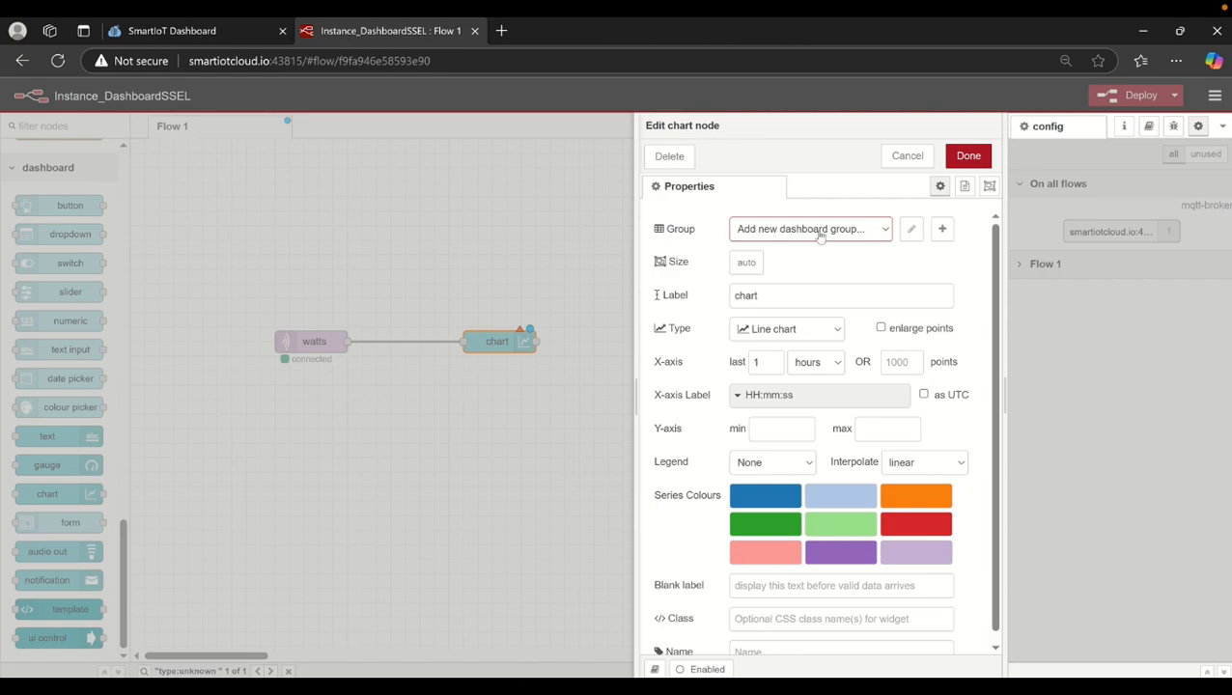
{"action": "left_click", "coordinate": [817, 231]}
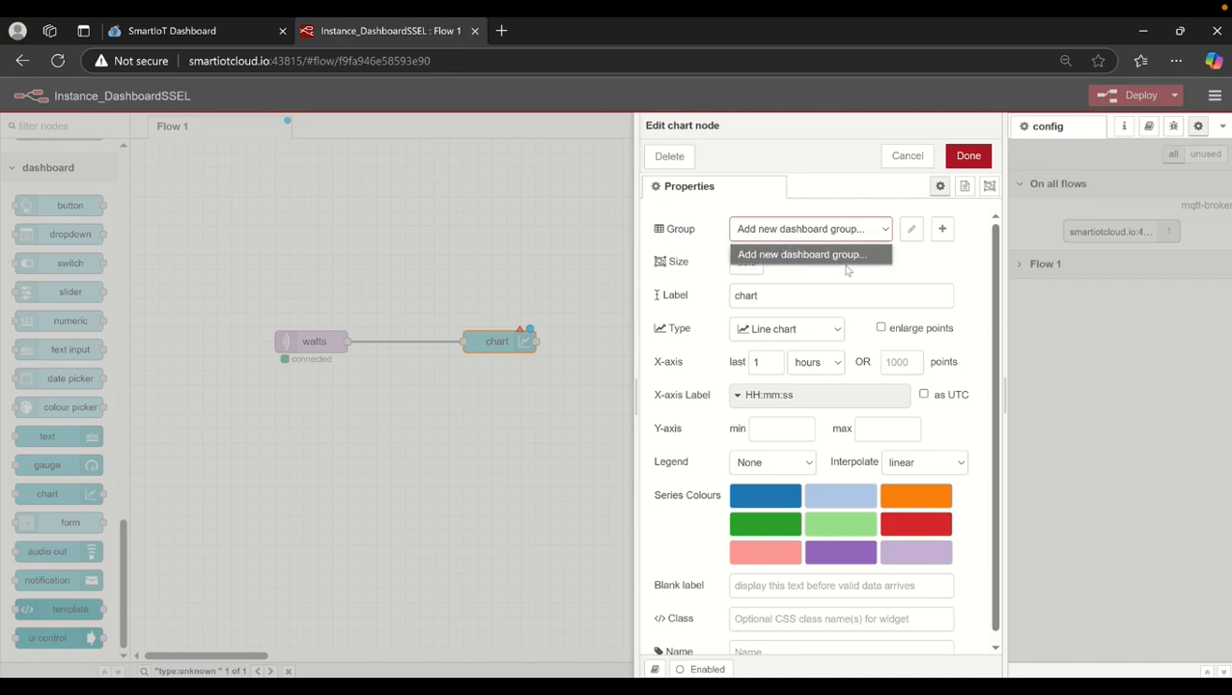
{"action": "left_click", "coordinate": [846, 270]}
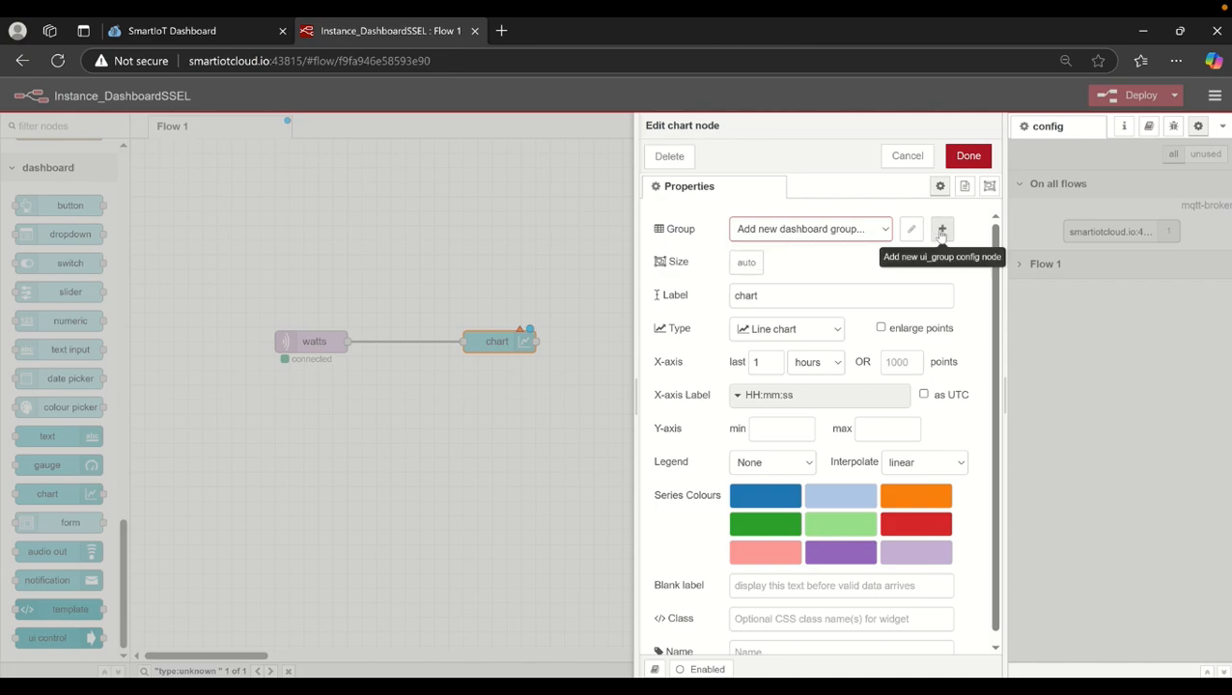
{"action": "left_click", "coordinate": [941, 232]}
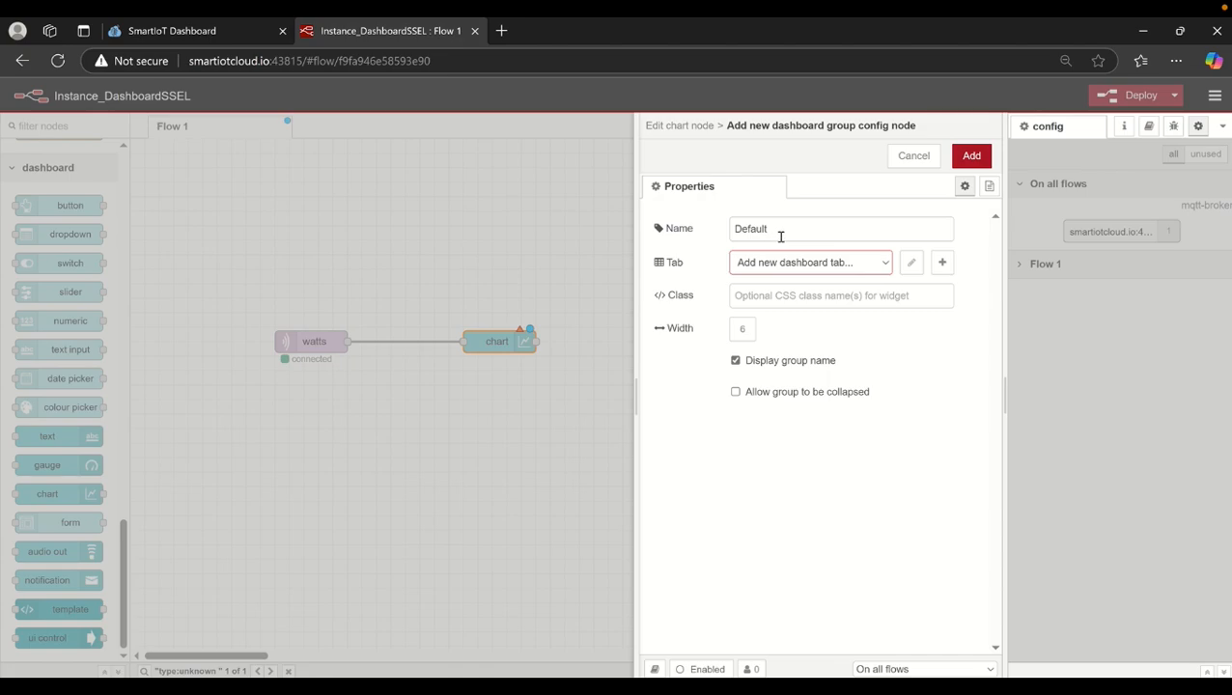
{"action": "left_click", "coordinate": [781, 236]}
{"action": "key", "text": "BackSpace"}
{"action": "key", "text": "BackSpace"}
{"action": "key", "text": "BackSpace"}
{"action": "key", "text": "BackSpace"}
{"action": "key", "text": "BackSpace"}
{"action": "key", "text": "BackSpace"}
{"action": "key", "text": "BackSpace"}
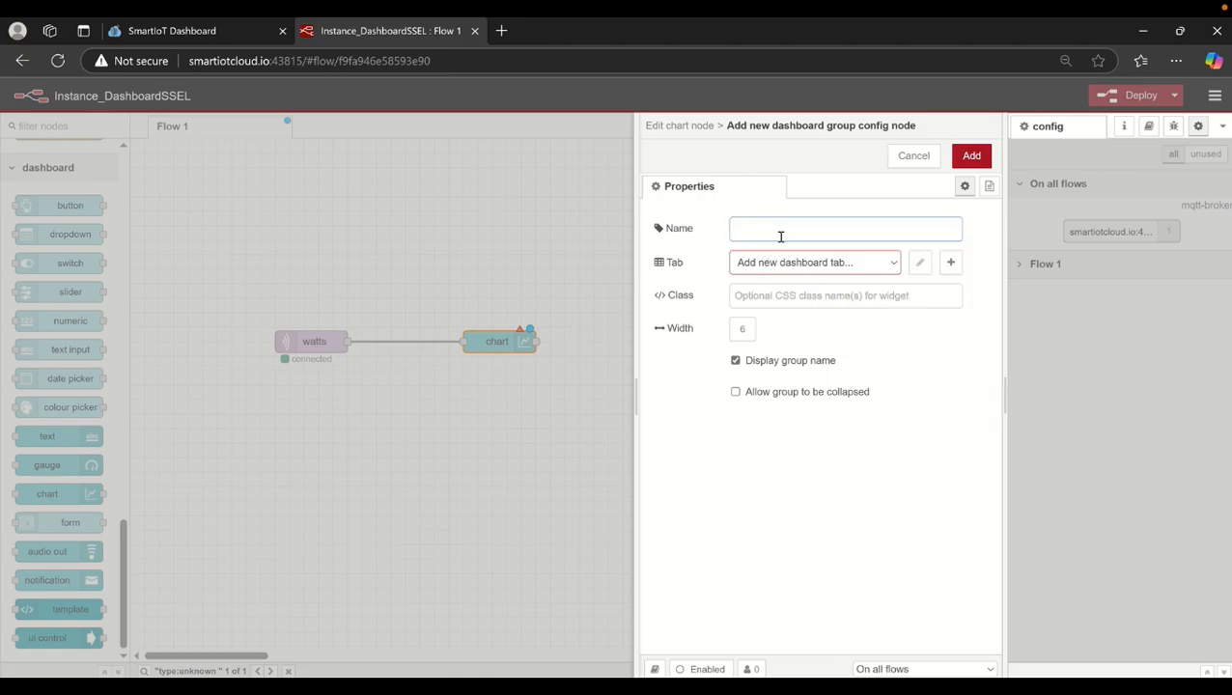
{"action": "type", "text": "Elec"}
{"action": "type", "text": "sum"}
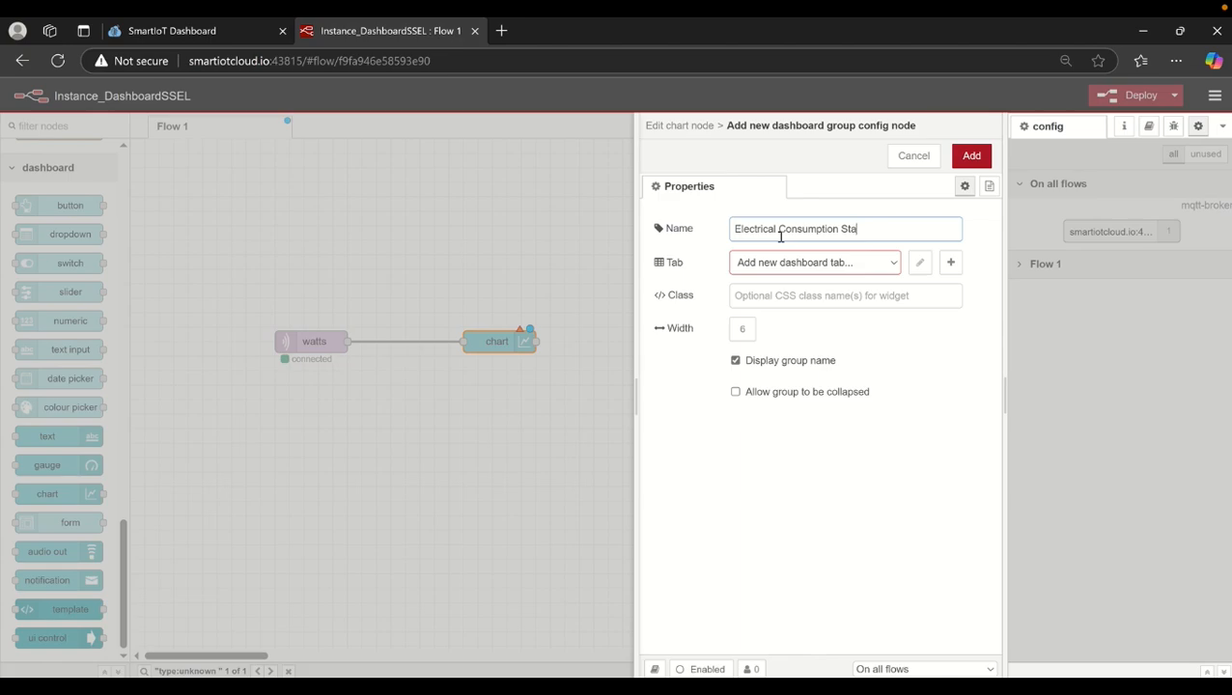
{"action": "type", "text": "ption SG"}
{"action": "key", "text": "BackSpace"}
{"action": "key", "text": "BackSpace"}
{"action": "type", "text": "GR"}
{"action": "key", "text": "BackSpace"}
{"action": "type", "text": "rp"}
Create a dashboard tab named Room1 for the group, and add the group to the chart node
{"action": "left_click", "coordinate": [803, 265]}
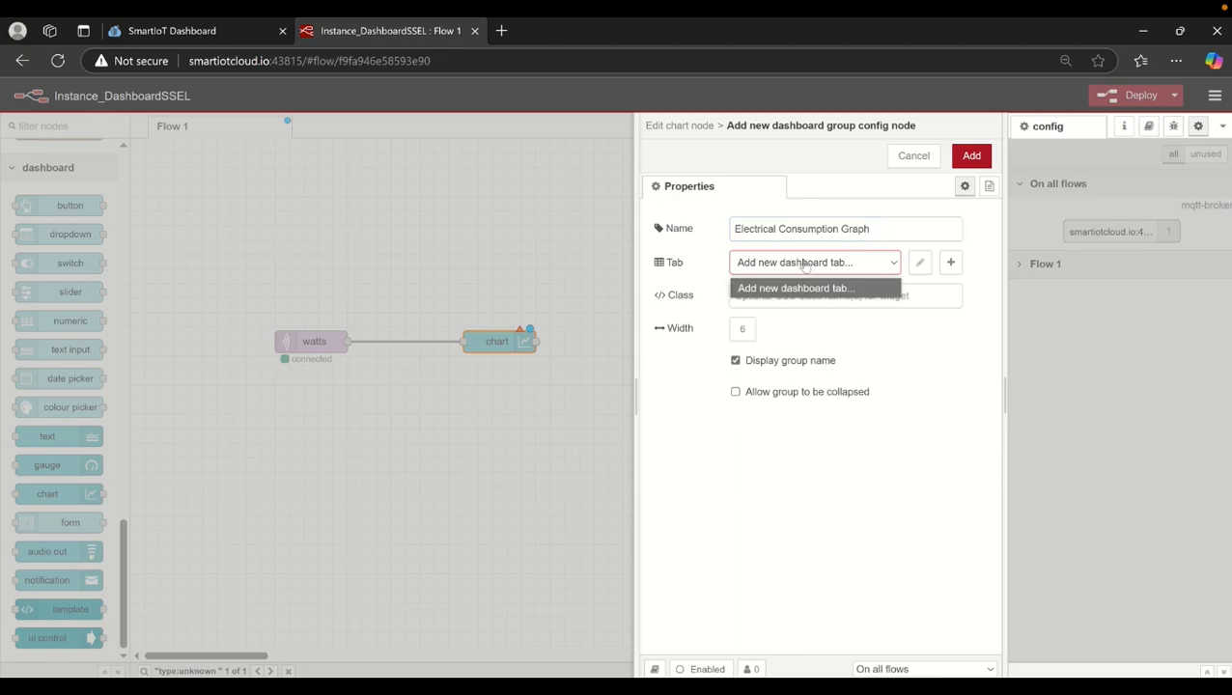
{"action": "left_click", "coordinate": [950, 262]}
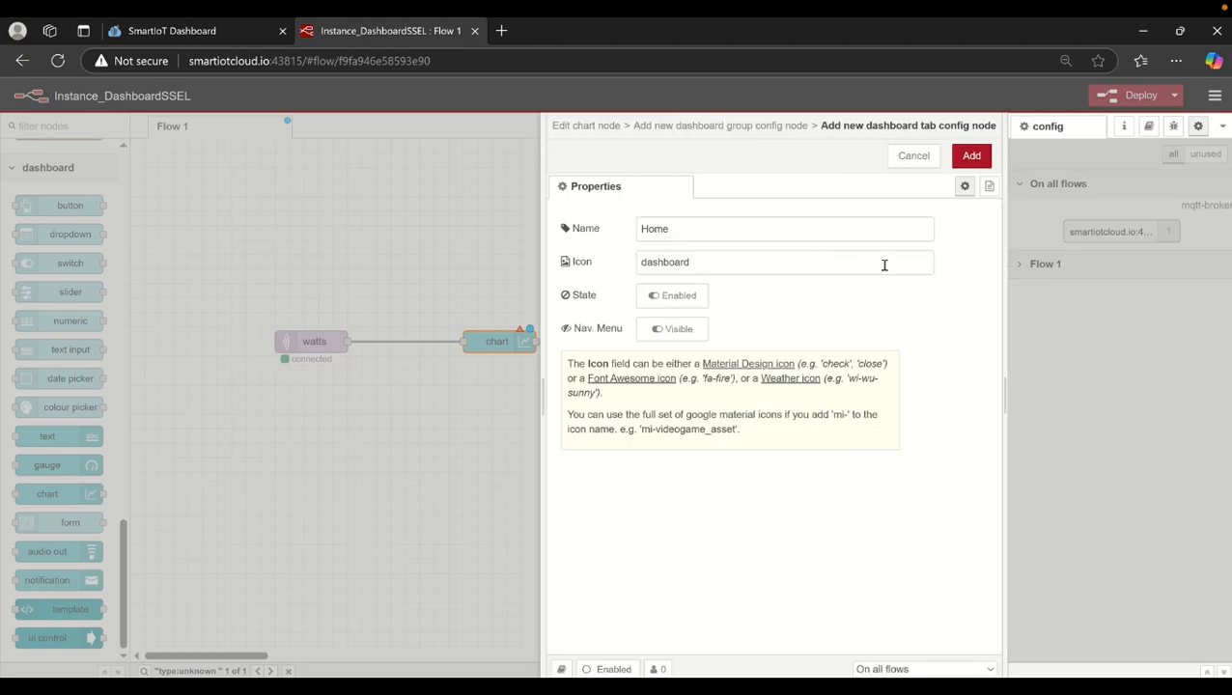
{"action": "left_click", "coordinate": [791, 228]}
{"action": "key", "text": "BackSpace"}
{"action": "key", "text": "BackSpace"}
{"action": "key", "text": "BackSpace"}
{"action": "key", "text": "BackSpace"}
{"action": "type", "text": "Ro"}
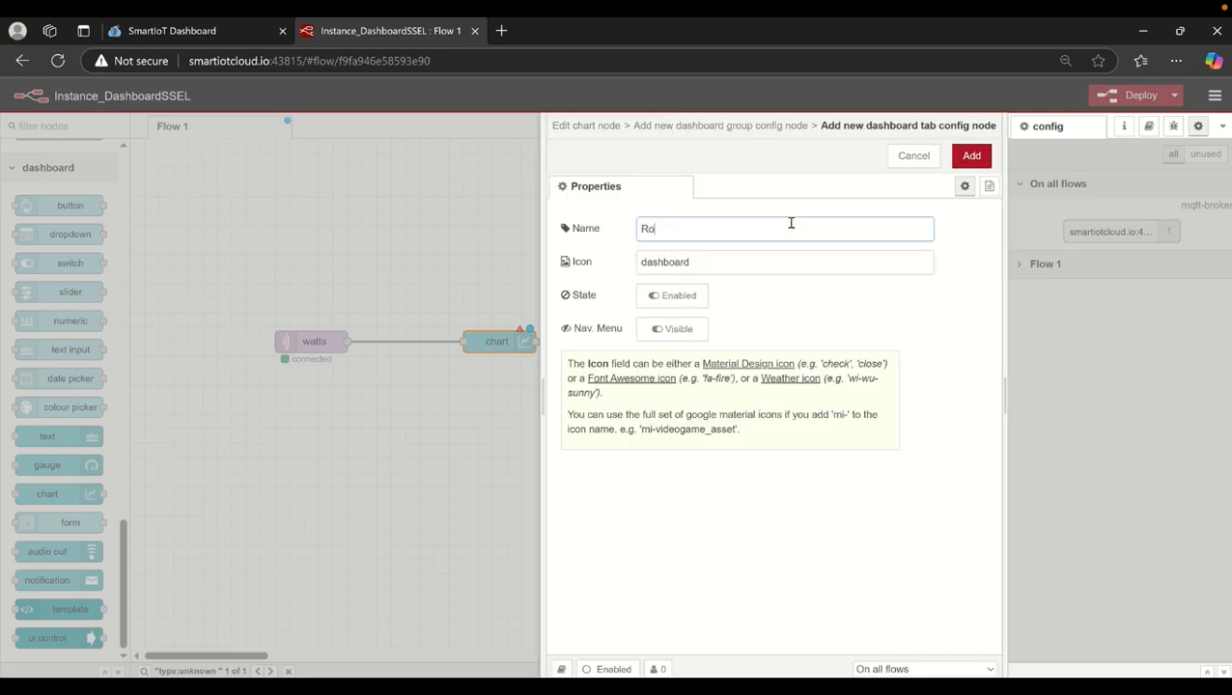
{"action": "type", "text": "om1"}
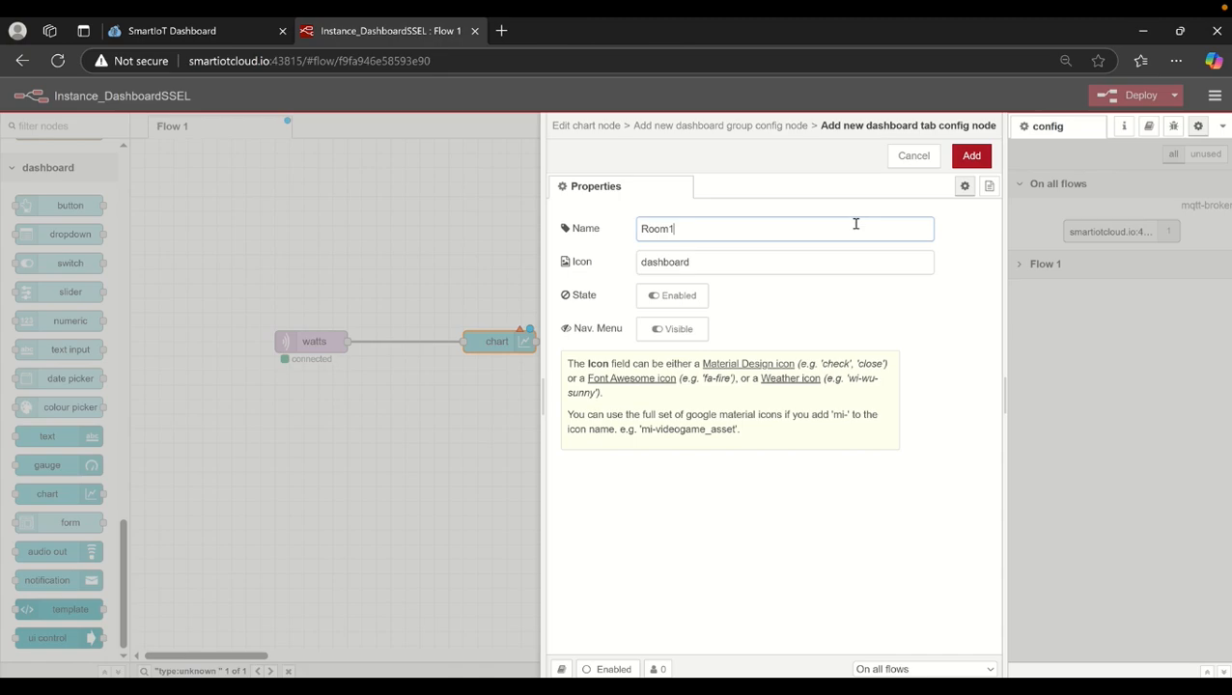
{"action": "left_click", "coordinate": [967, 158]}
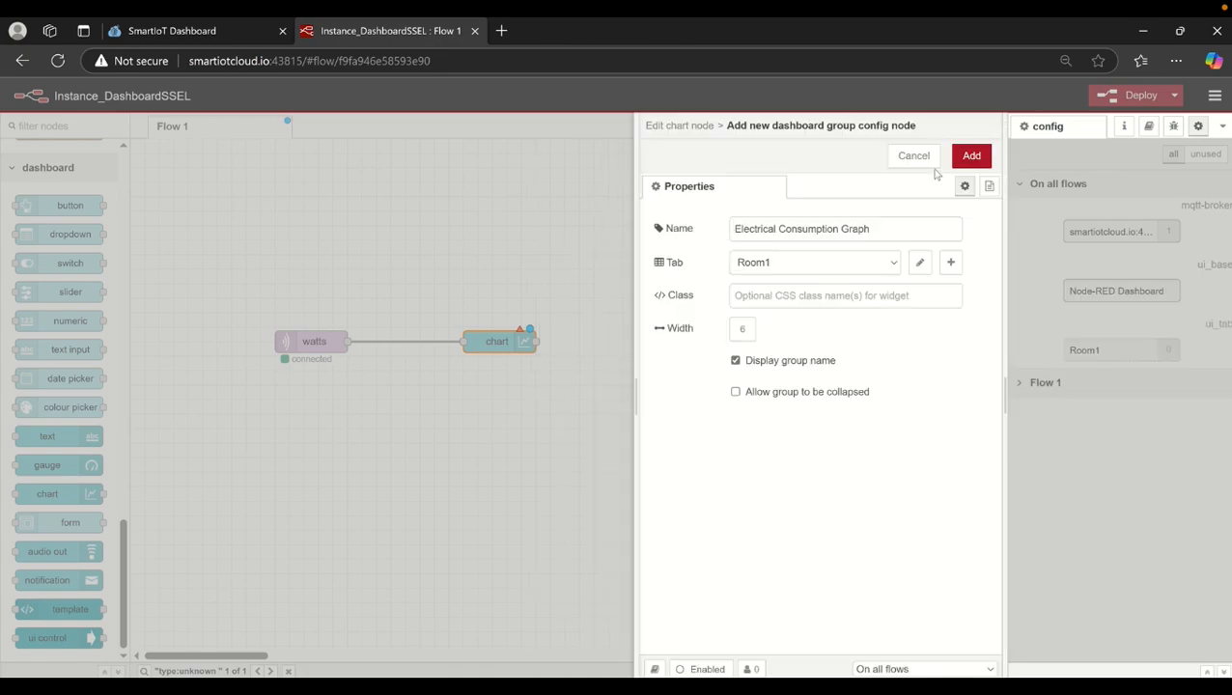
{"action": "left_click", "coordinate": [970, 158]}
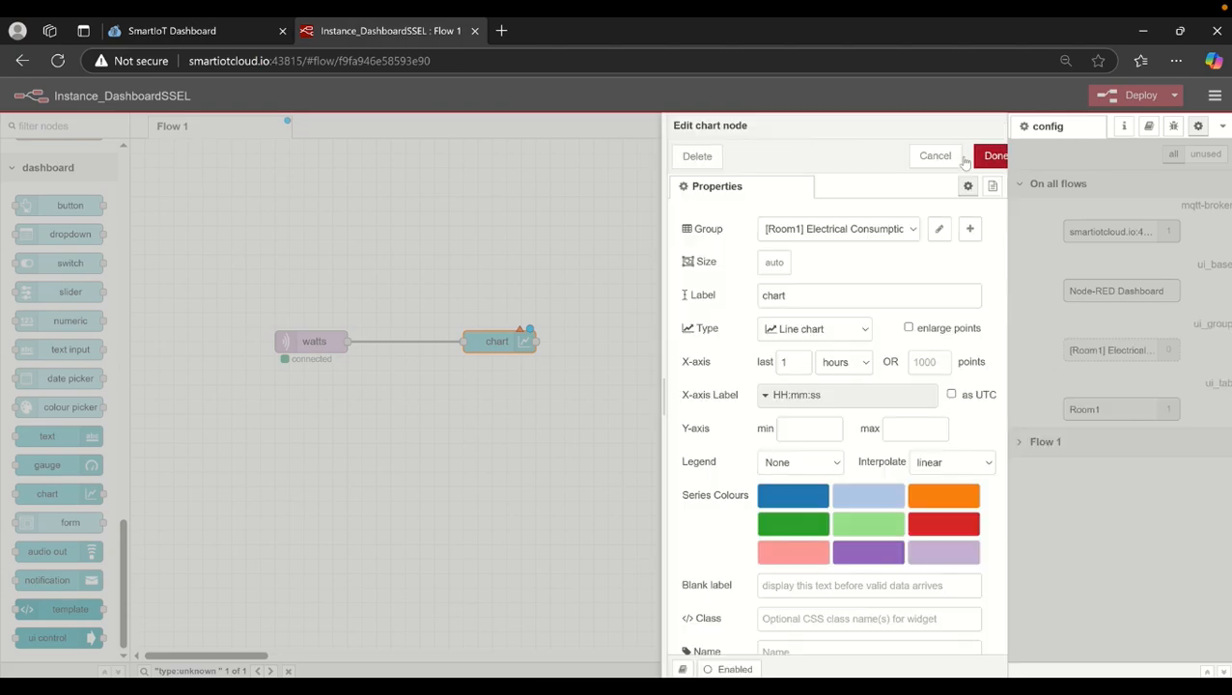
Clear the chart node's default label, keeping the Room1 group selected
{"action": "left_click", "coordinate": [779, 295]}
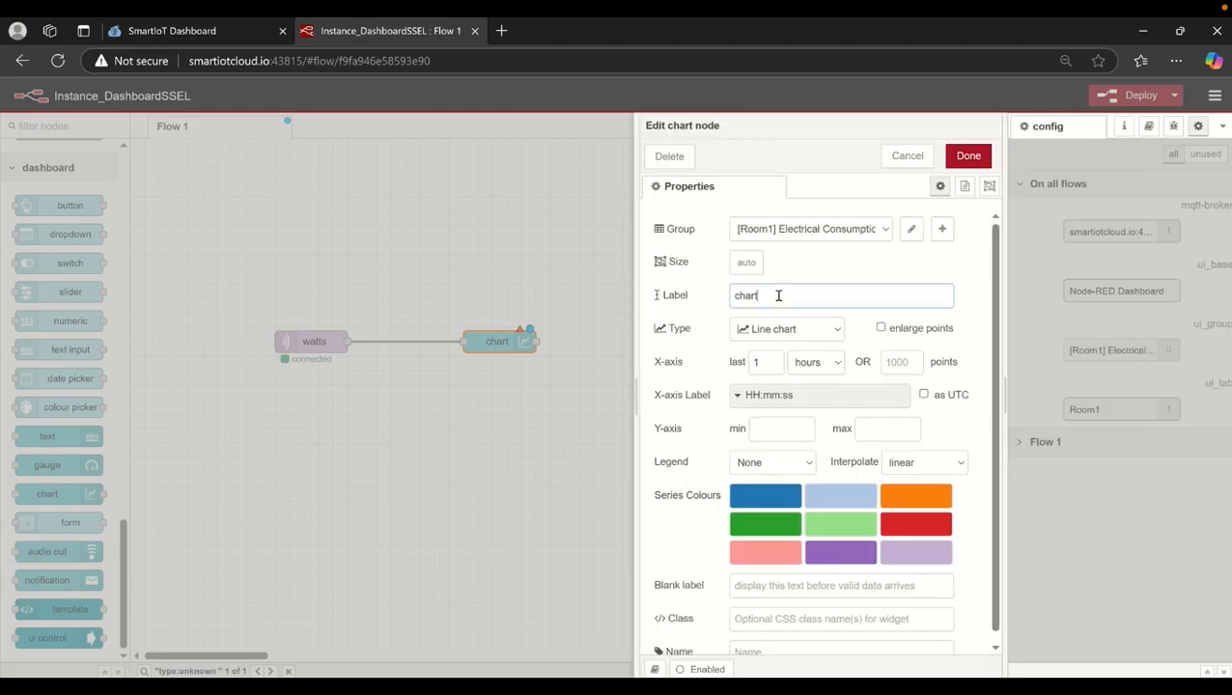
{"action": "key", "text": "BackSpace"}
{"action": "key", "text": "BackSpace"}
{"action": "key", "text": "BackSpace"}
{"action": "key", "text": "BackSpace"}
{"action": "left_click", "coordinate": [838, 235]}
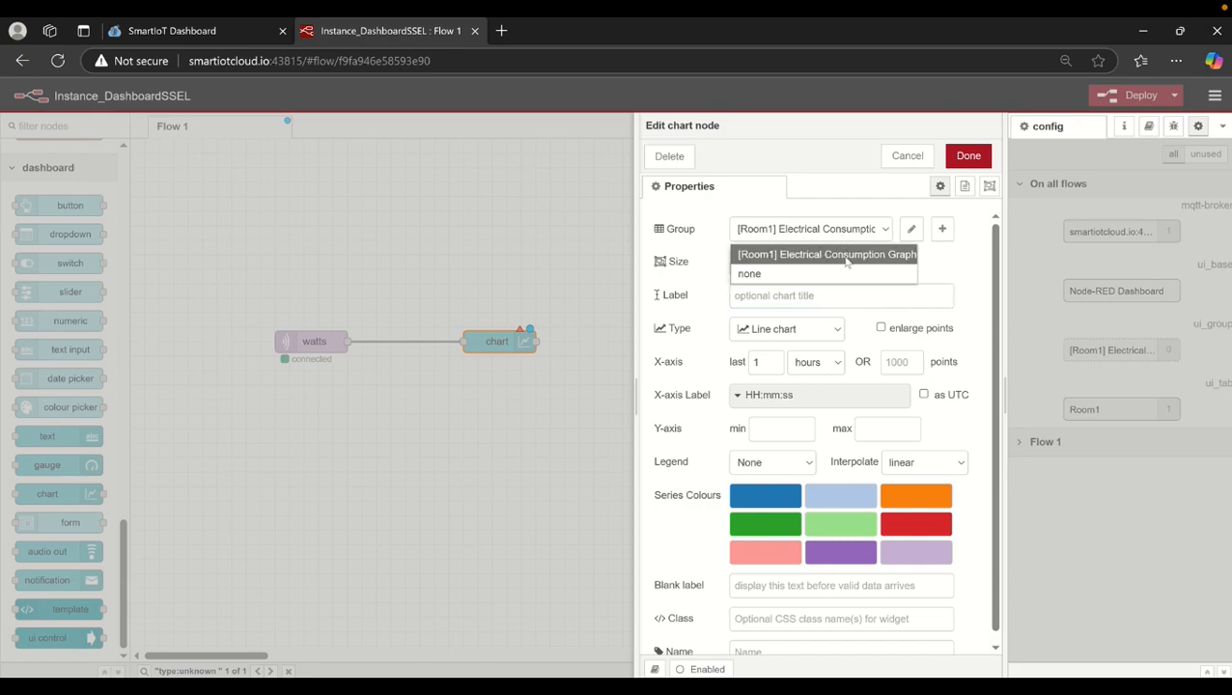
{"action": "left_click", "coordinate": [931, 262]}
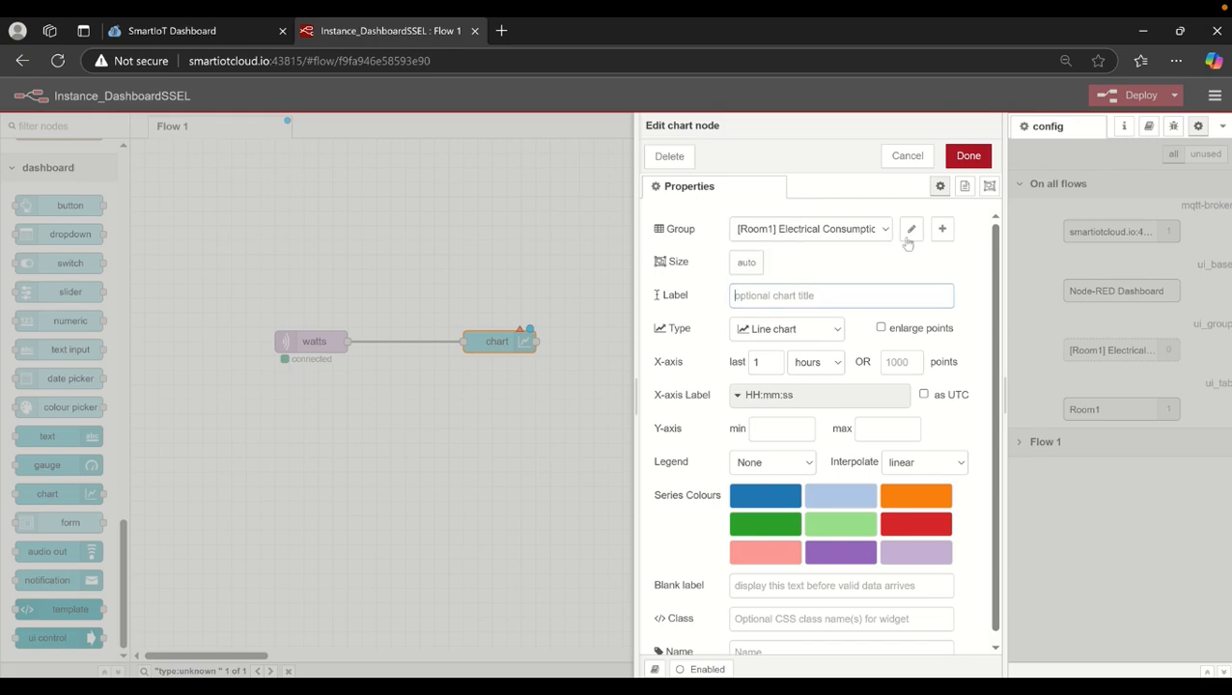
Rename the chart's dashboard group to Electrical Data and update it
{"action": "left_click", "coordinate": [910, 228]}
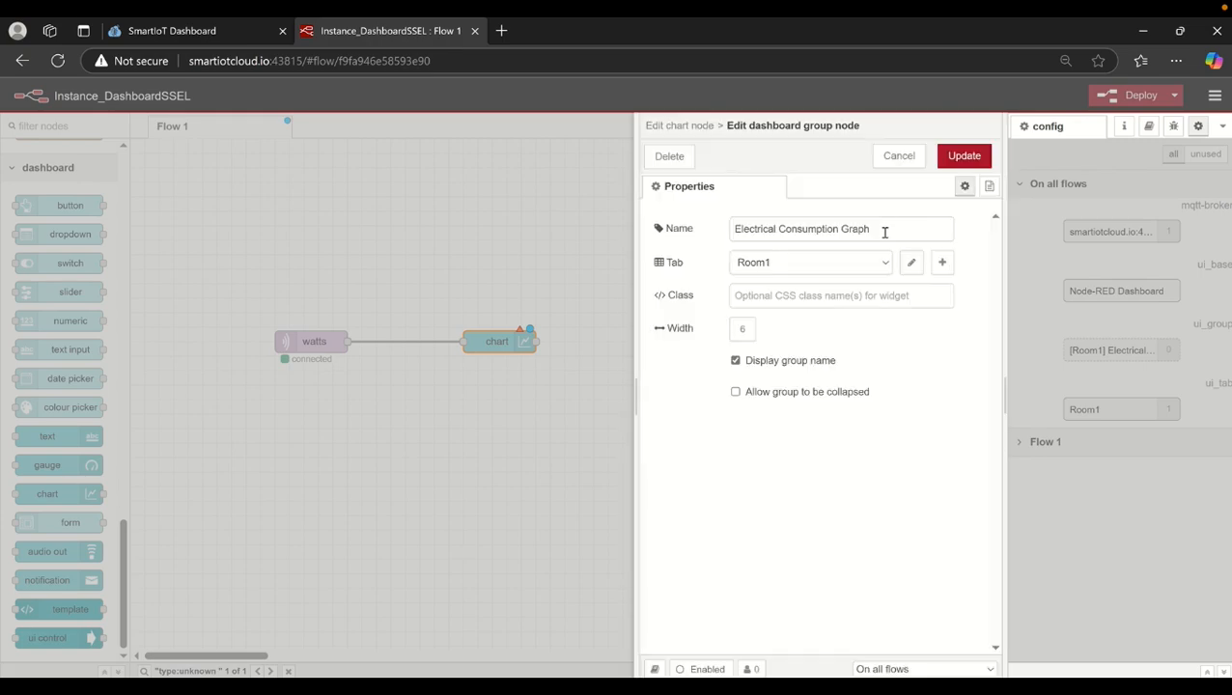
{"action": "left_click", "coordinate": [885, 232]}
{"action": "key", "text": "BackSpace"}
{"action": "key", "text": "BackSpace"}
{"action": "key", "text": "BackSpace"}
{"action": "key", "text": "BackSpace"}
{"action": "key", "text": "BackSpace"}
{"action": "key", "text": "BackSpace"}
{"action": "key", "text": "BackSpace"}
{"action": "key", "text": "BackSpace"}
{"action": "key", "text": "BackSpace"}
{"action": "key", "text": "BackSpace"}
{"action": "key", "text": "BackSpace"}
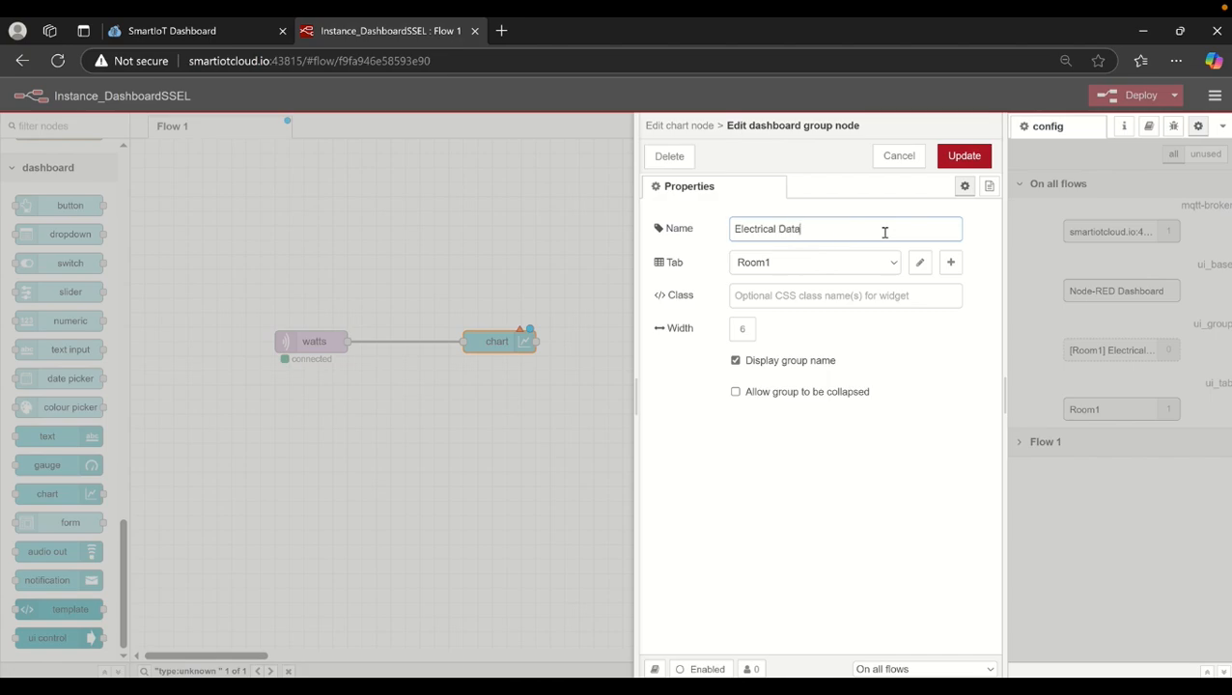
{"action": "type", "text": "Data"}
{"action": "left_click", "coordinate": [964, 155]}
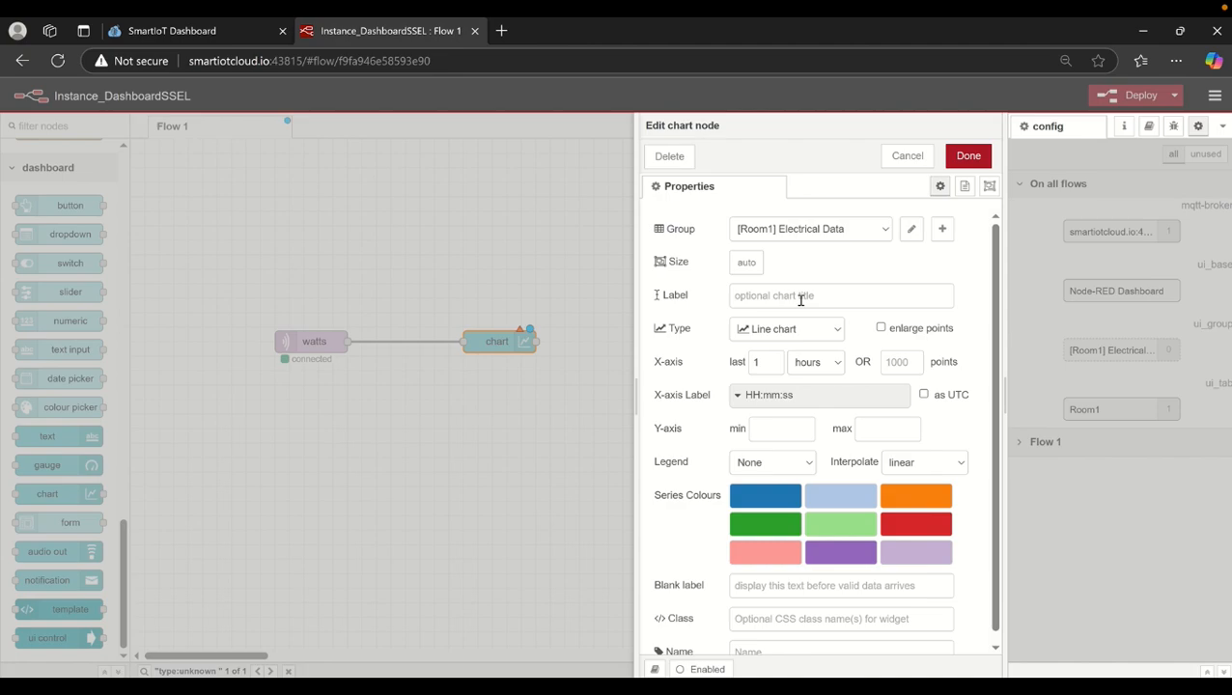
Label the chart Electrical Consumption Graph and choose Line chart as its type
{"action": "left_click", "coordinate": [801, 296]}
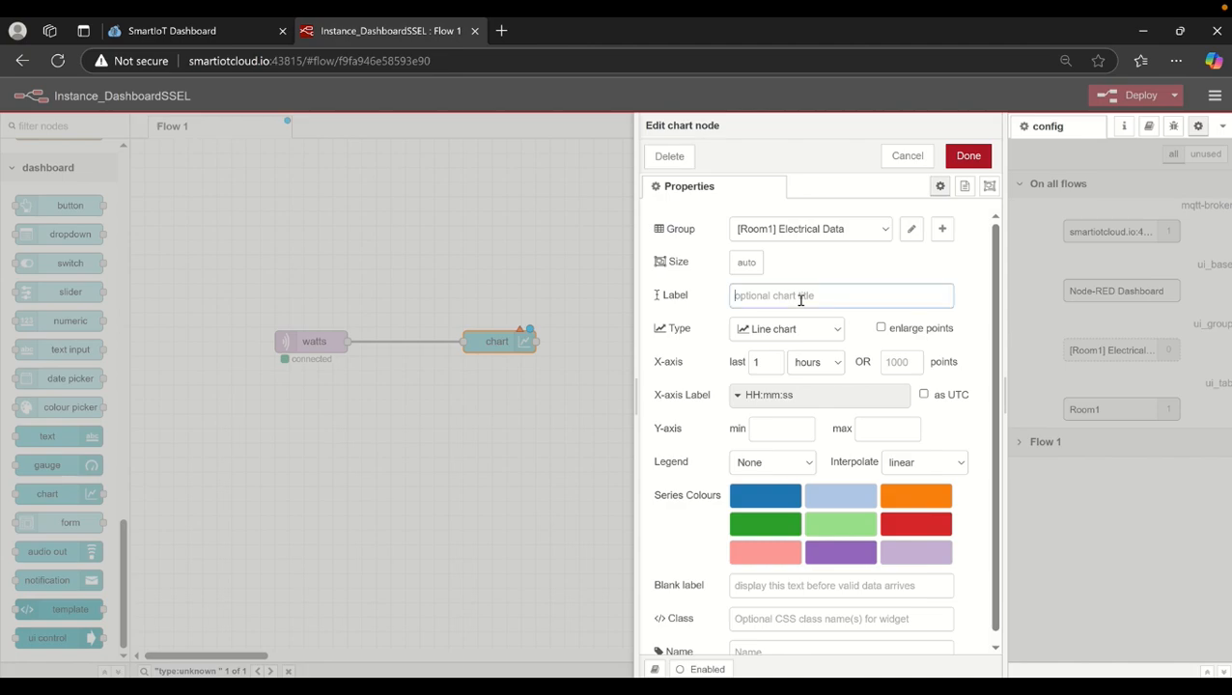
{"action": "type", "text": "Electrical Consumption "}
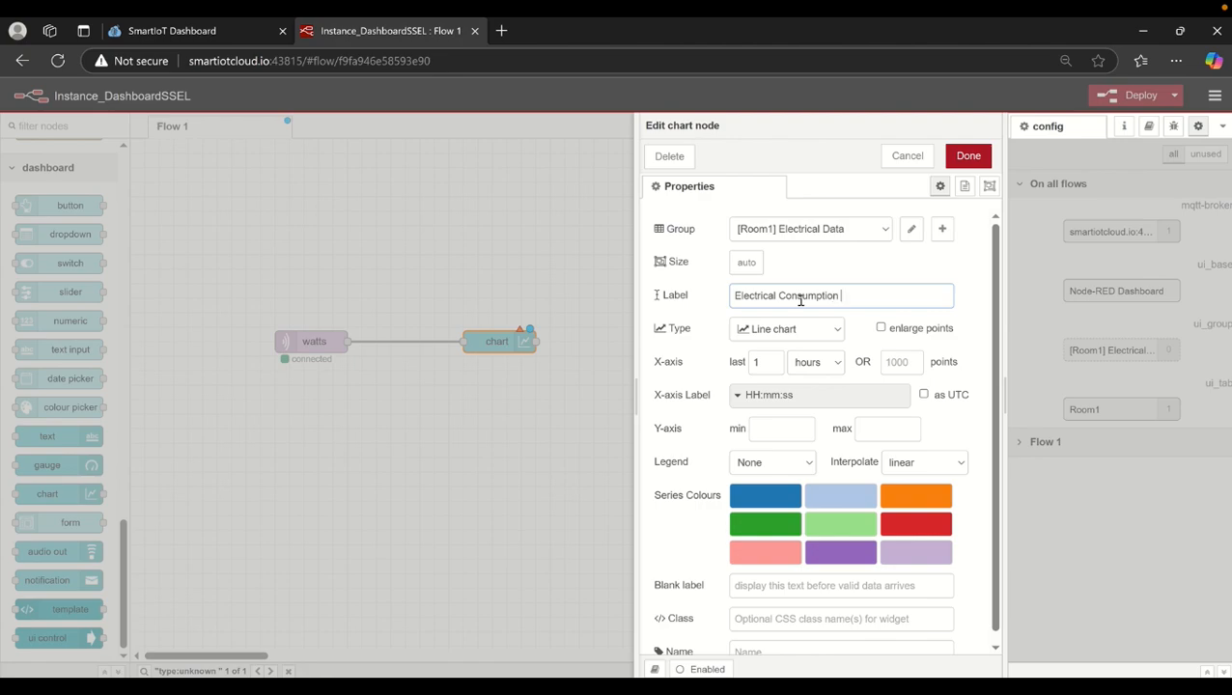
{"action": "type", "text": "Graph"}
{"action": "left_click", "coordinate": [821, 333]}
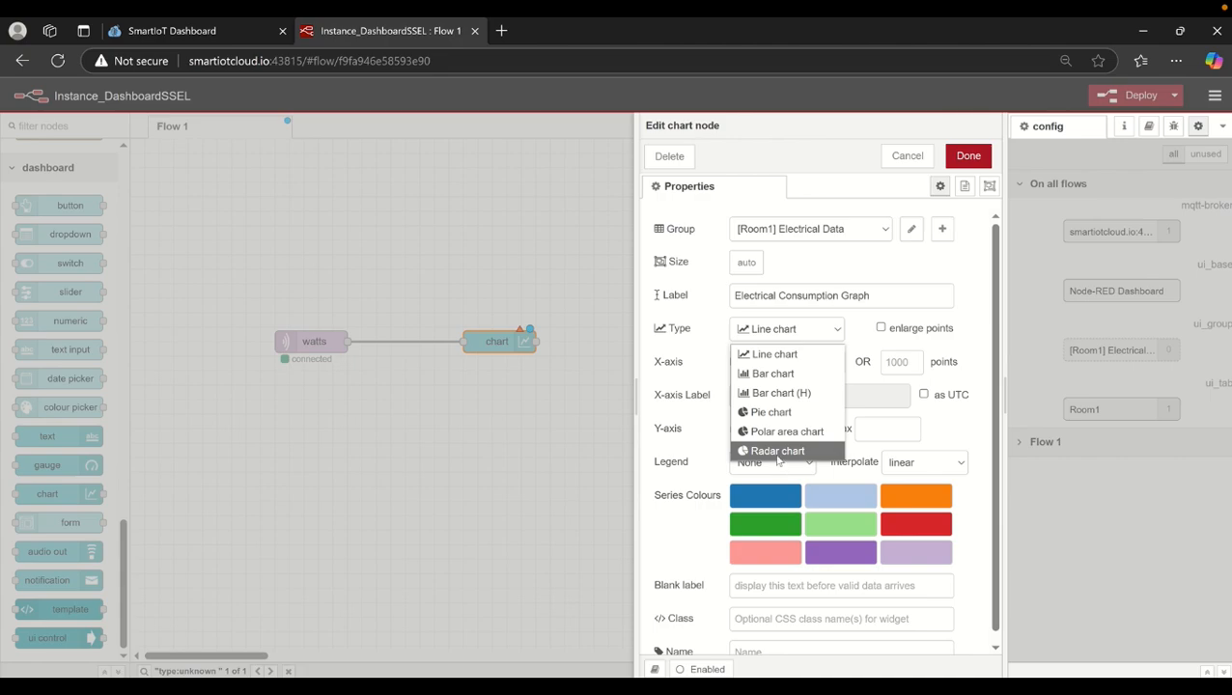
{"action": "left_click", "coordinate": [773, 354]}
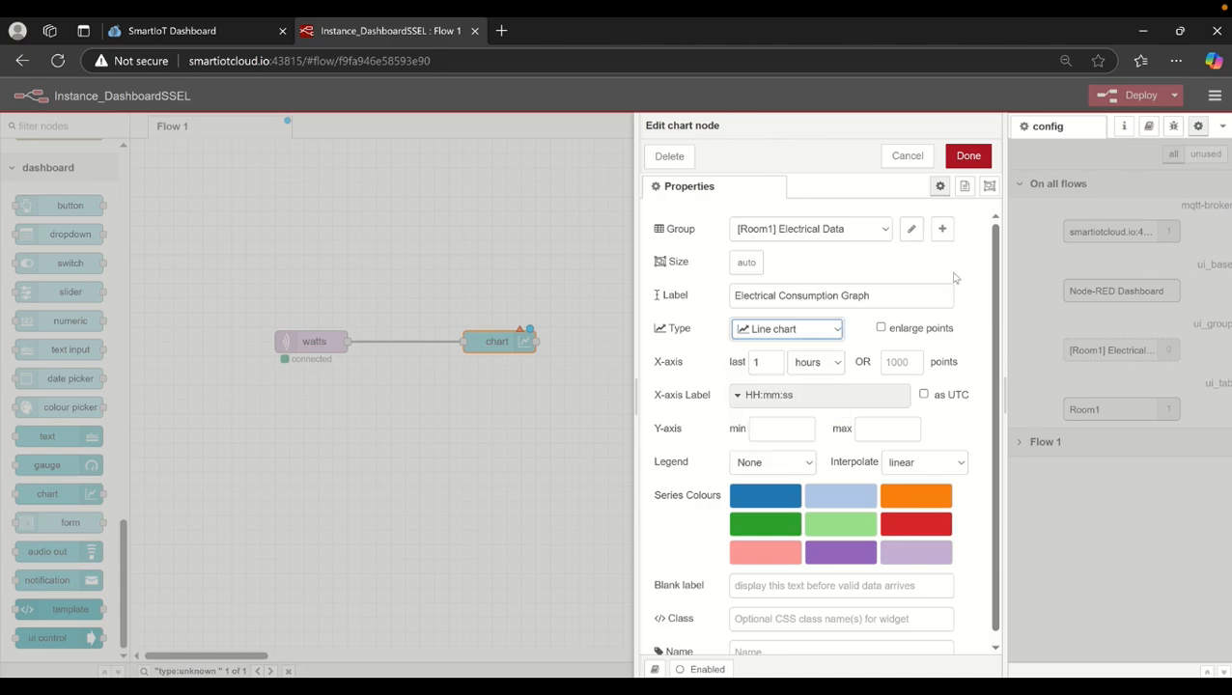
Set the chart's X-axis time unit to minutes and its X-axis label format to HH:mm
{"action": "scroll", "coordinate": [998, 293], "scroll_direction": "down", "scroll_amount": 1}
{"action": "scroll", "coordinate": [998, 292], "scroll_direction": "down", "scroll_amount": 1}
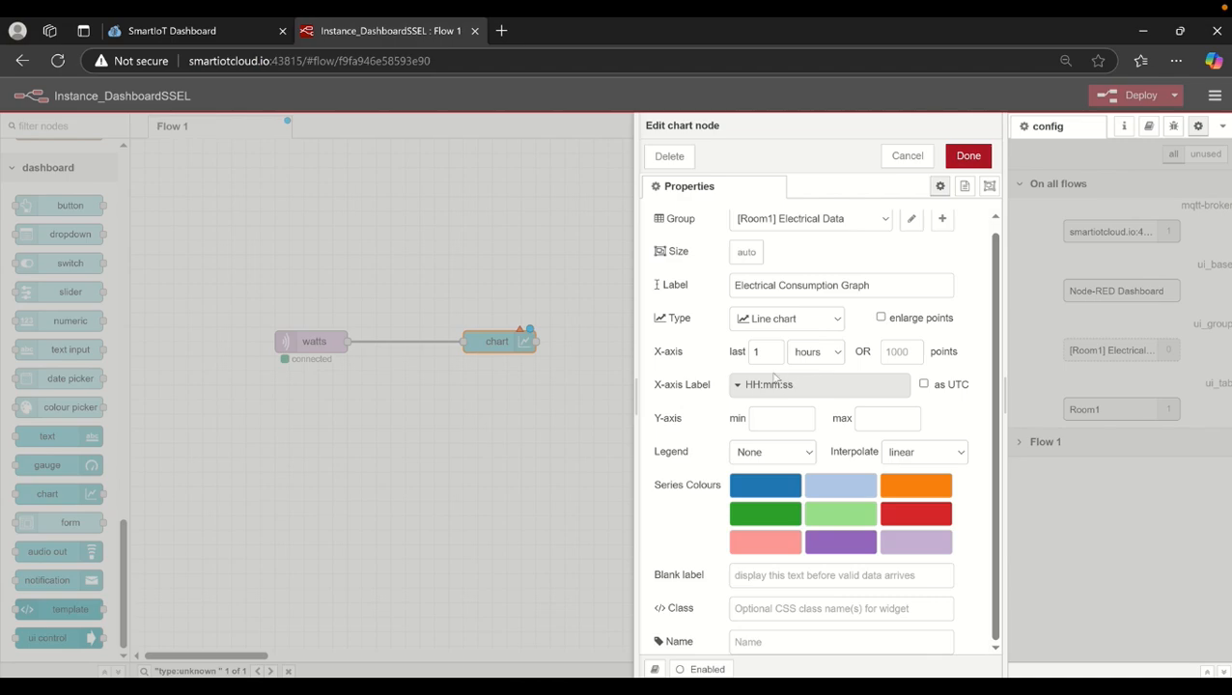
{"action": "left_click", "coordinate": [826, 352]}
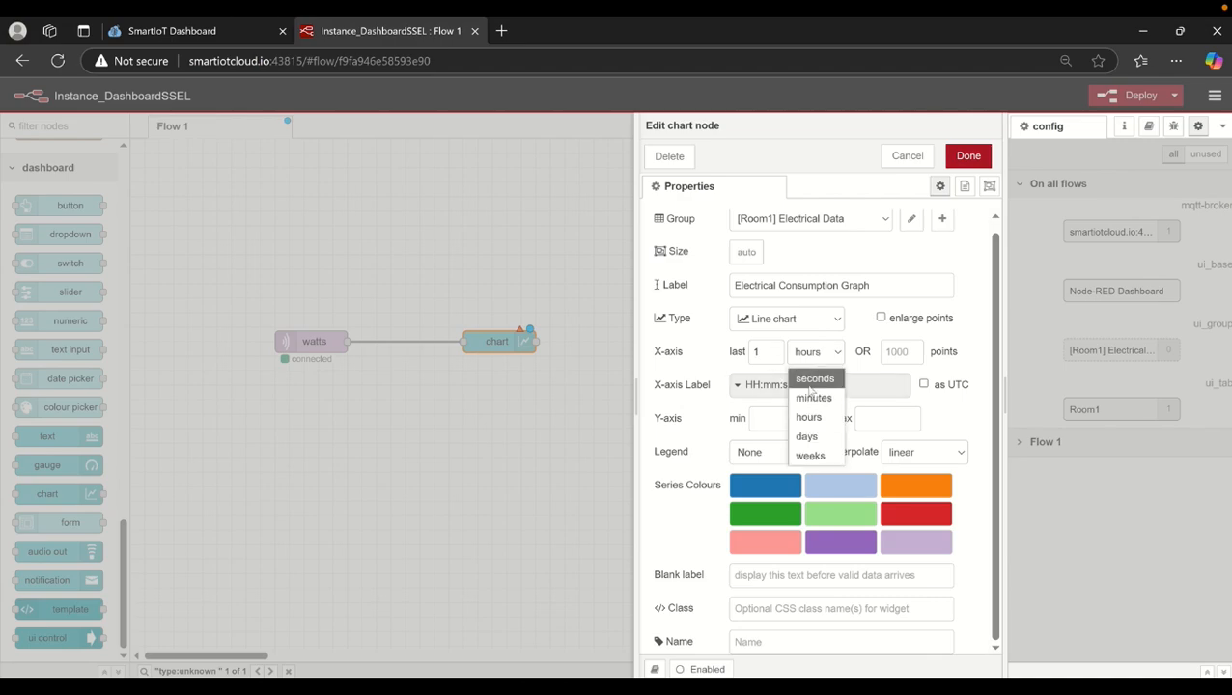
{"action": "left_click", "coordinate": [813, 398]}
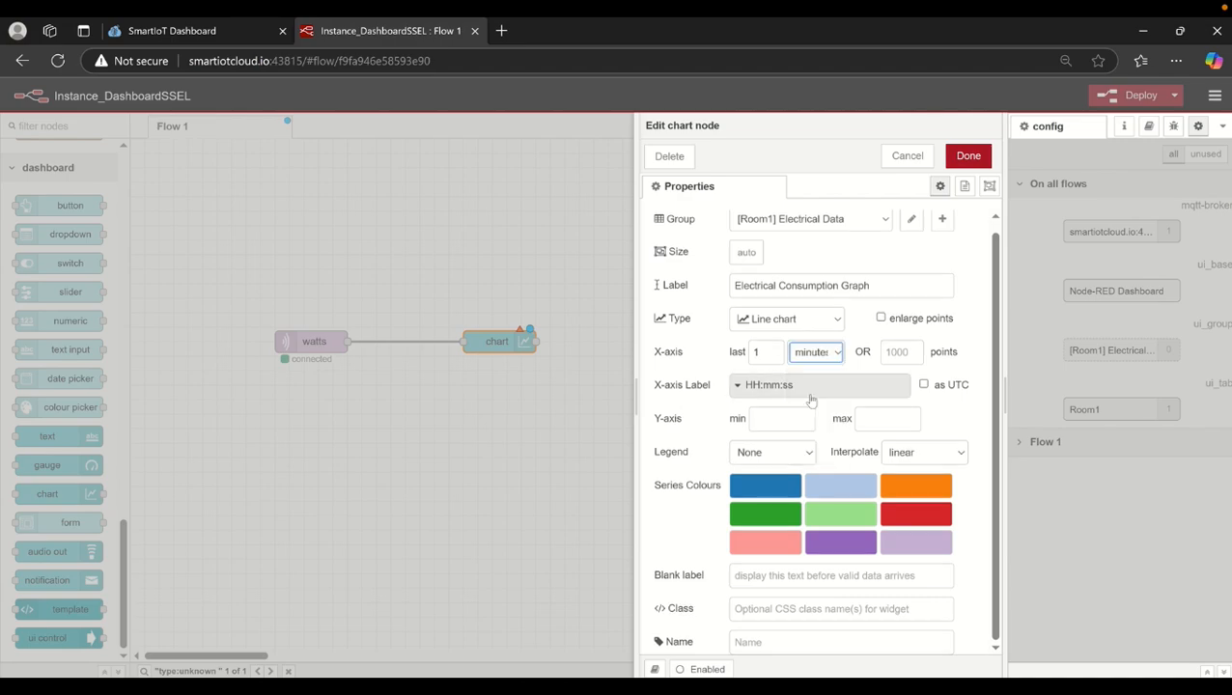
{"action": "left_click", "coordinate": [951, 346]}
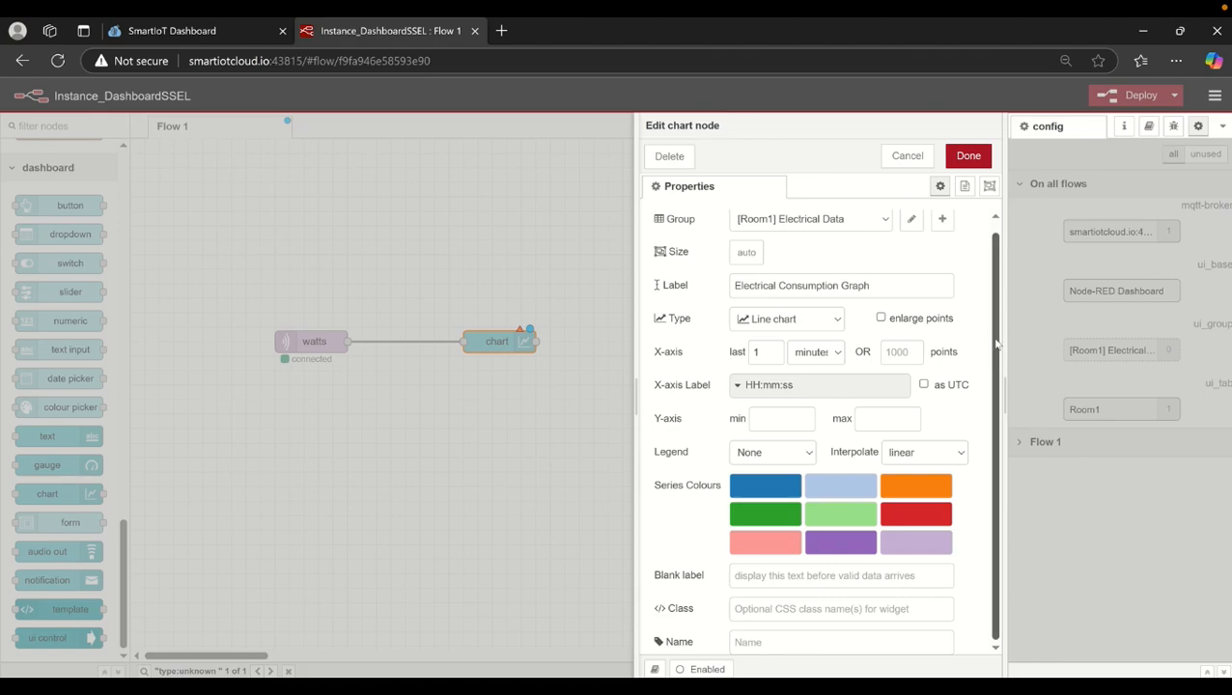
{"action": "left_click", "coordinate": [784, 387]}
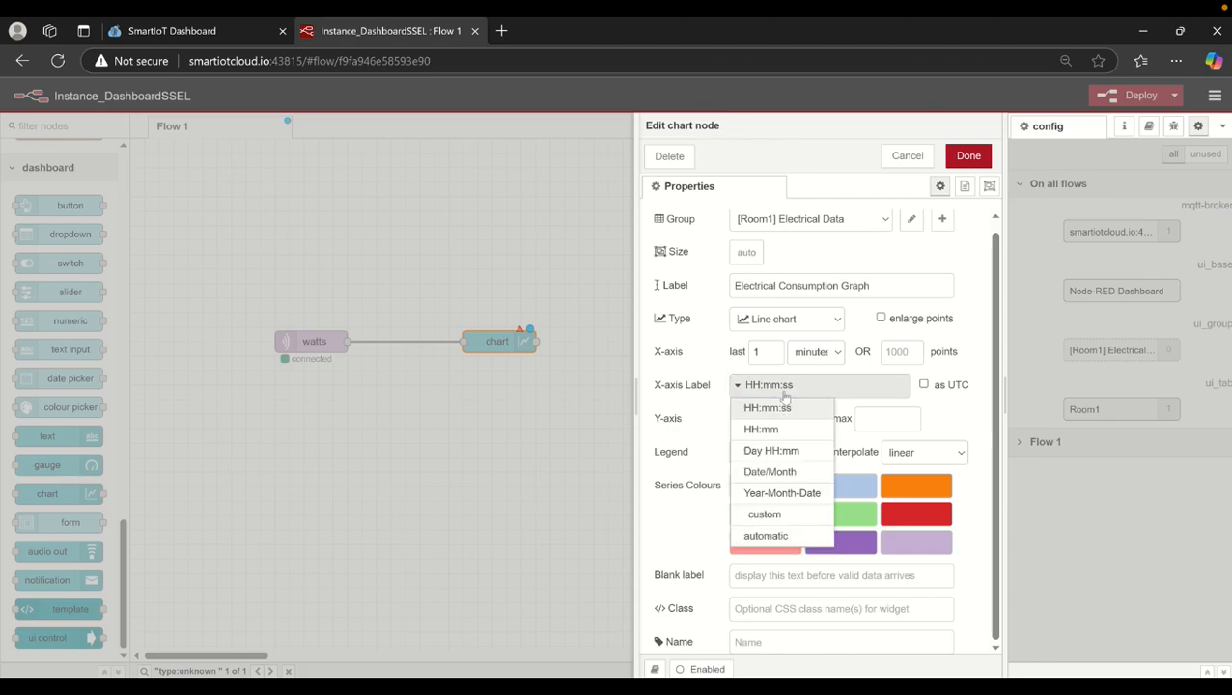
{"action": "left_click", "coordinate": [765, 411]}
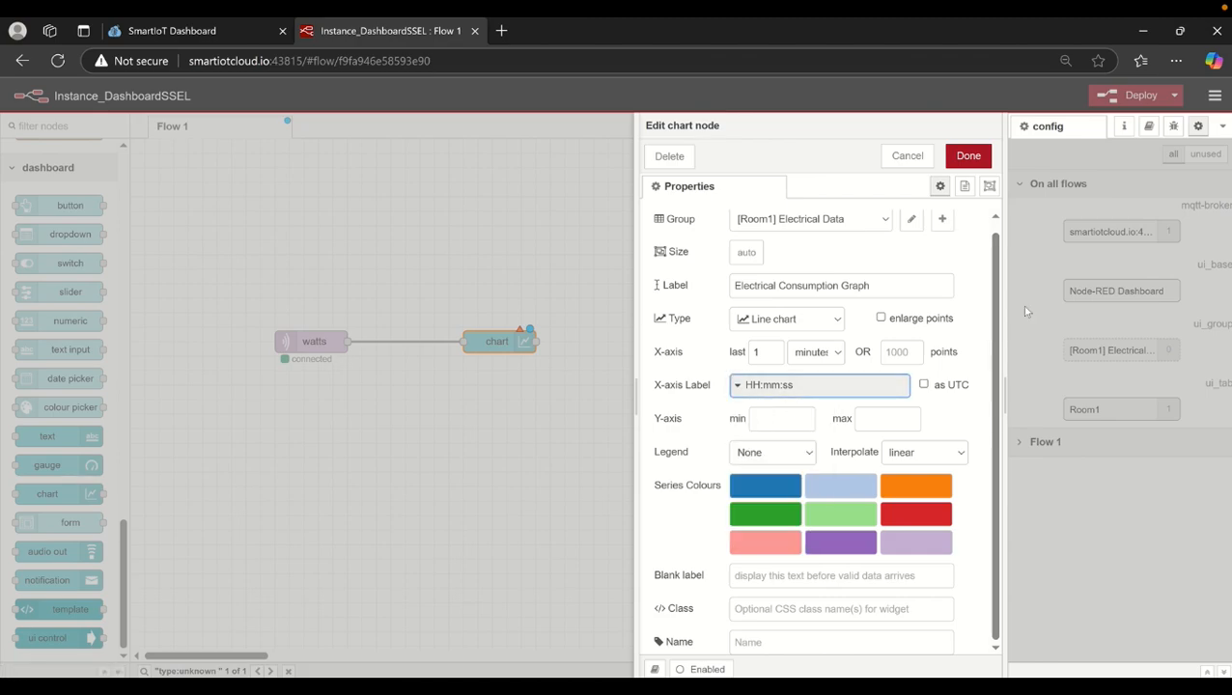
{"action": "left_click", "coordinate": [832, 390]}
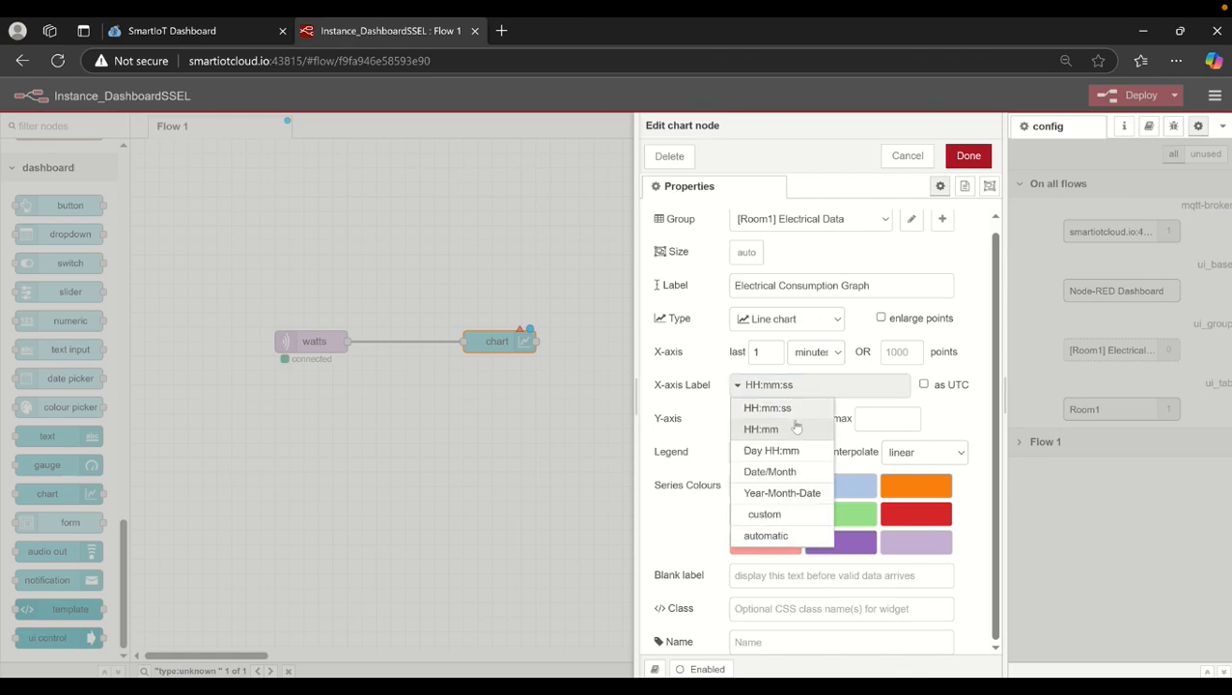
{"action": "left_click", "coordinate": [795, 429]}
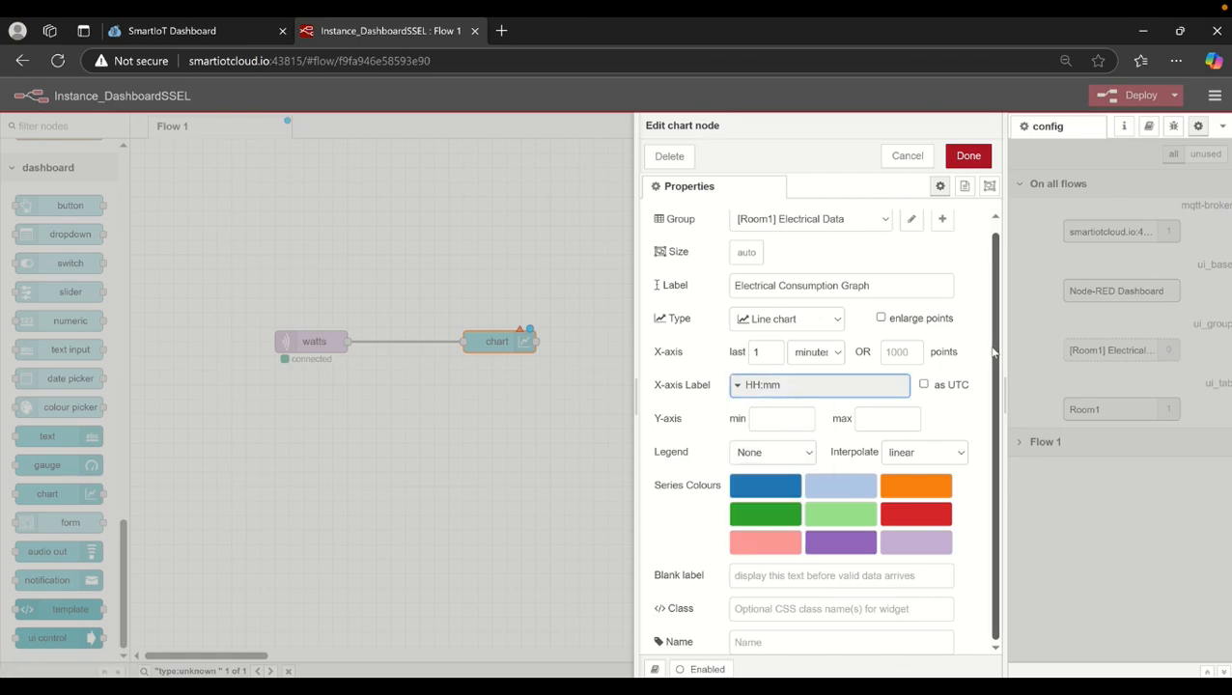
Set the chart's Y-axis range to a minimum of 0 and a maximum of 10000
{"action": "left_click", "coordinate": [804, 415]}
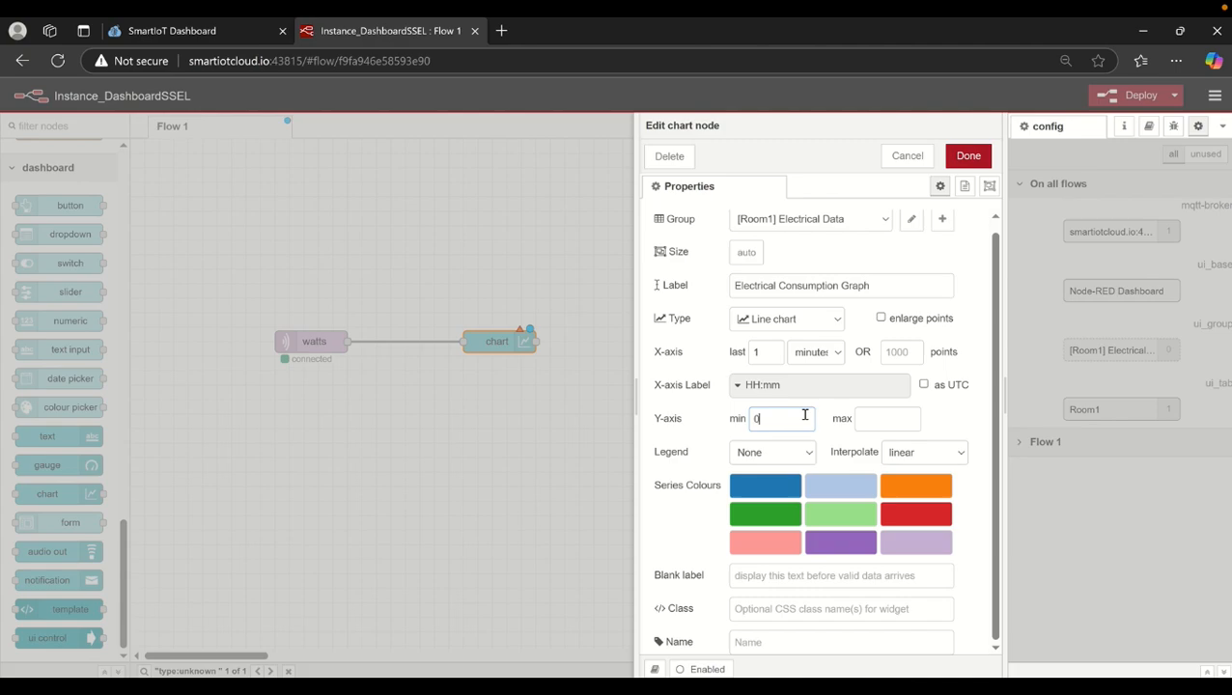
{"action": "left_click", "coordinate": [873, 412]}
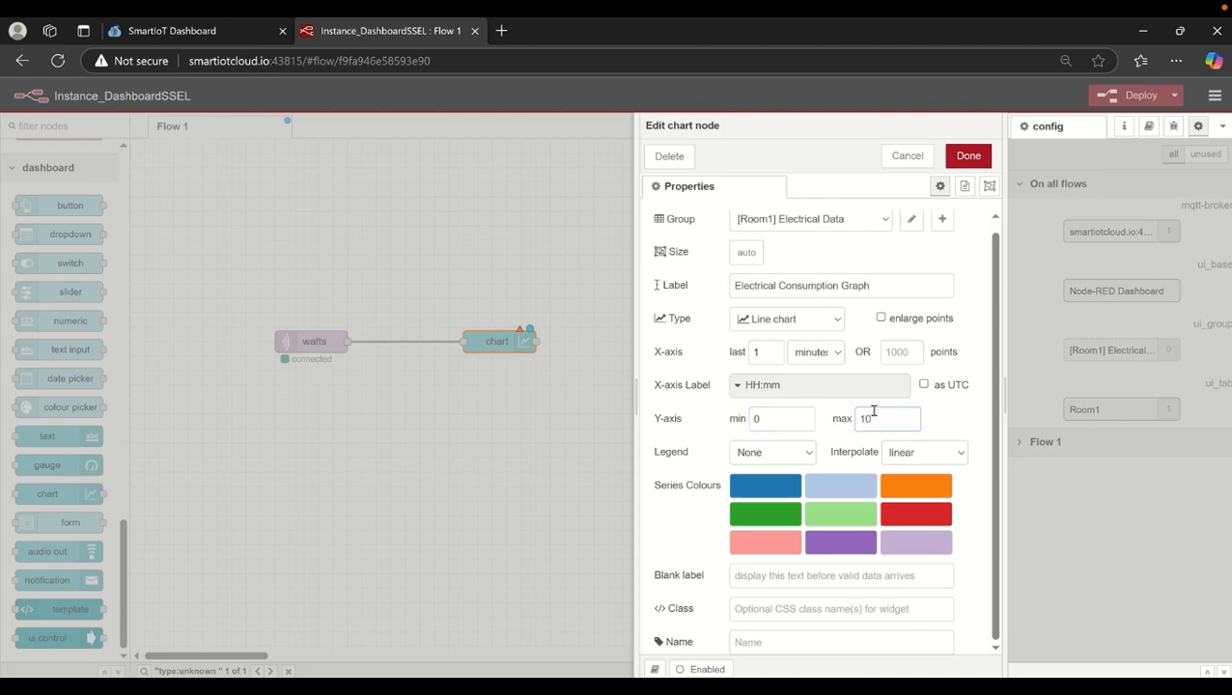
{"action": "left_click", "coordinate": [962, 418]}
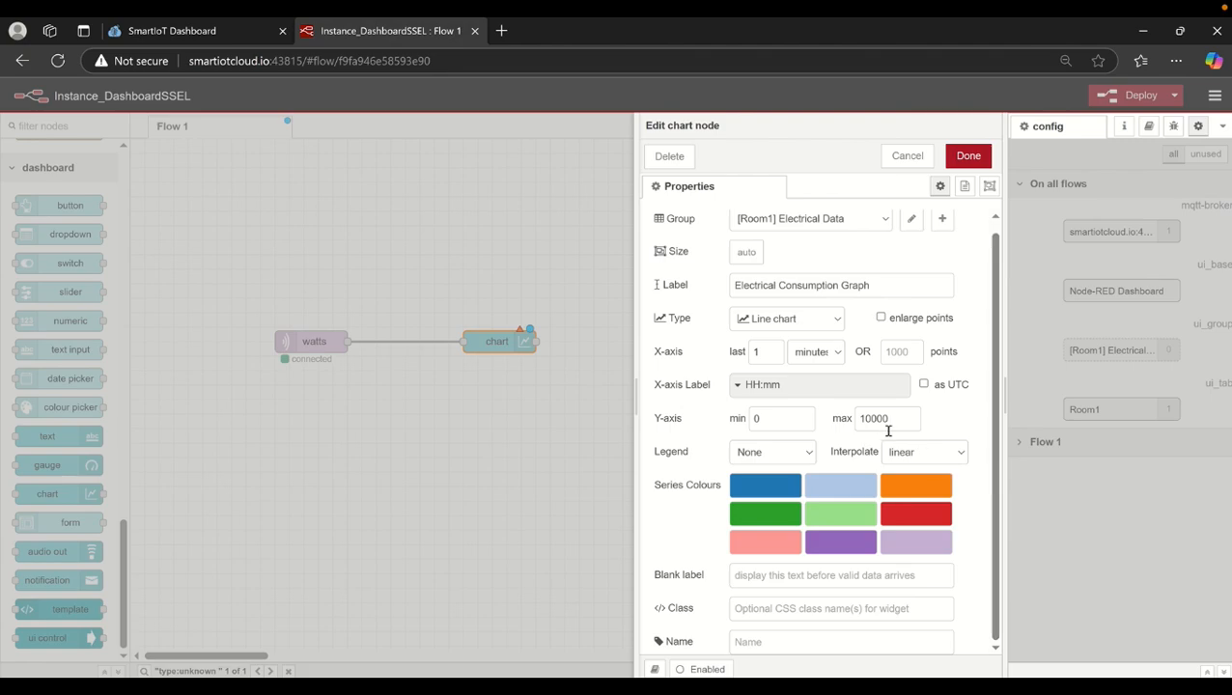
Show the chart's legend with linear interpolation and finish editing the chart node
{"action": "left_click", "coordinate": [762, 454]}
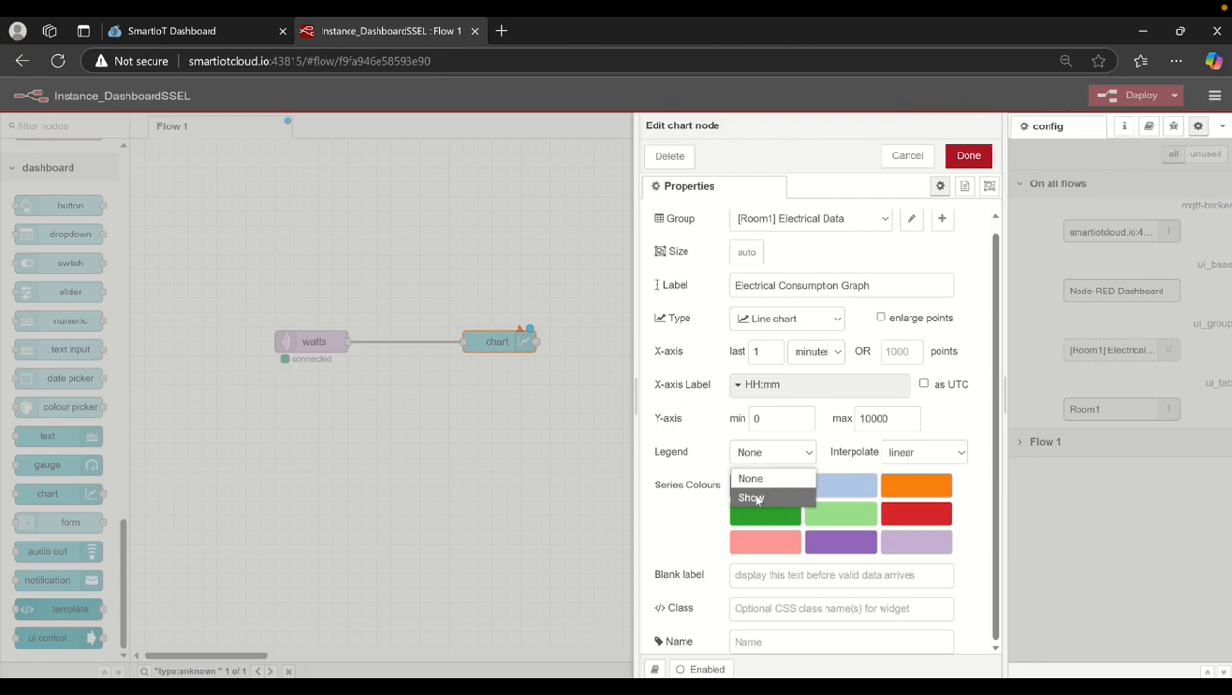
{"action": "left_click", "coordinate": [754, 498]}
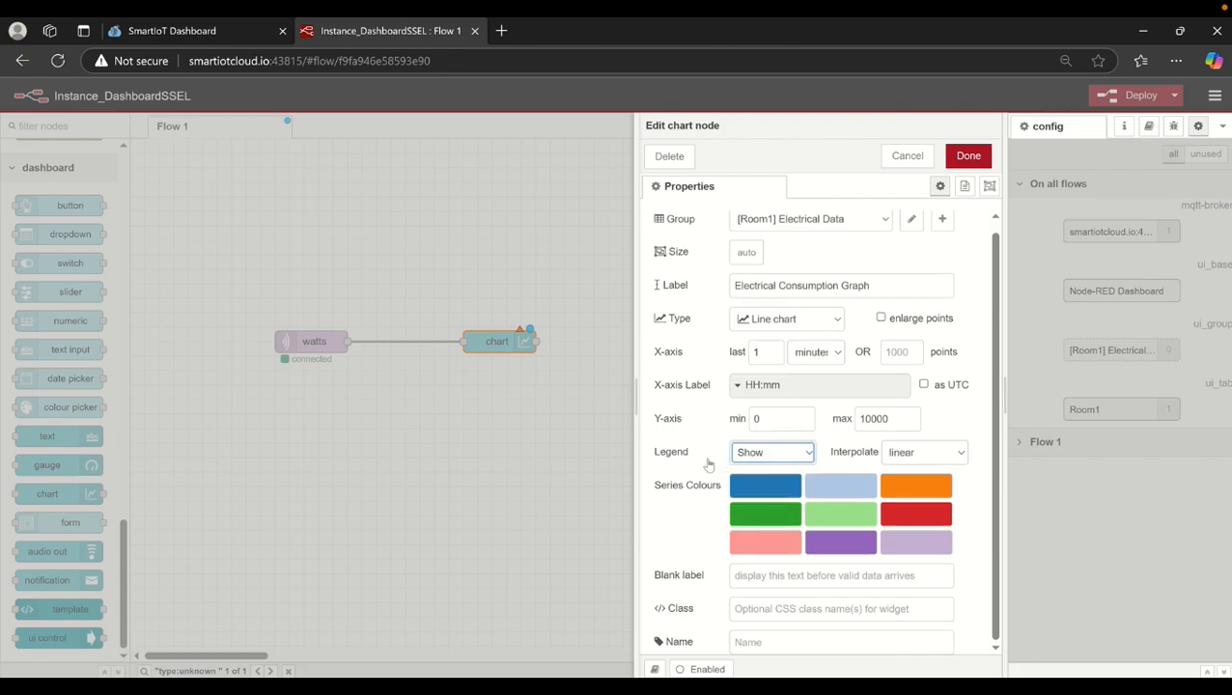
{"action": "left_click", "coordinate": [912, 454]}
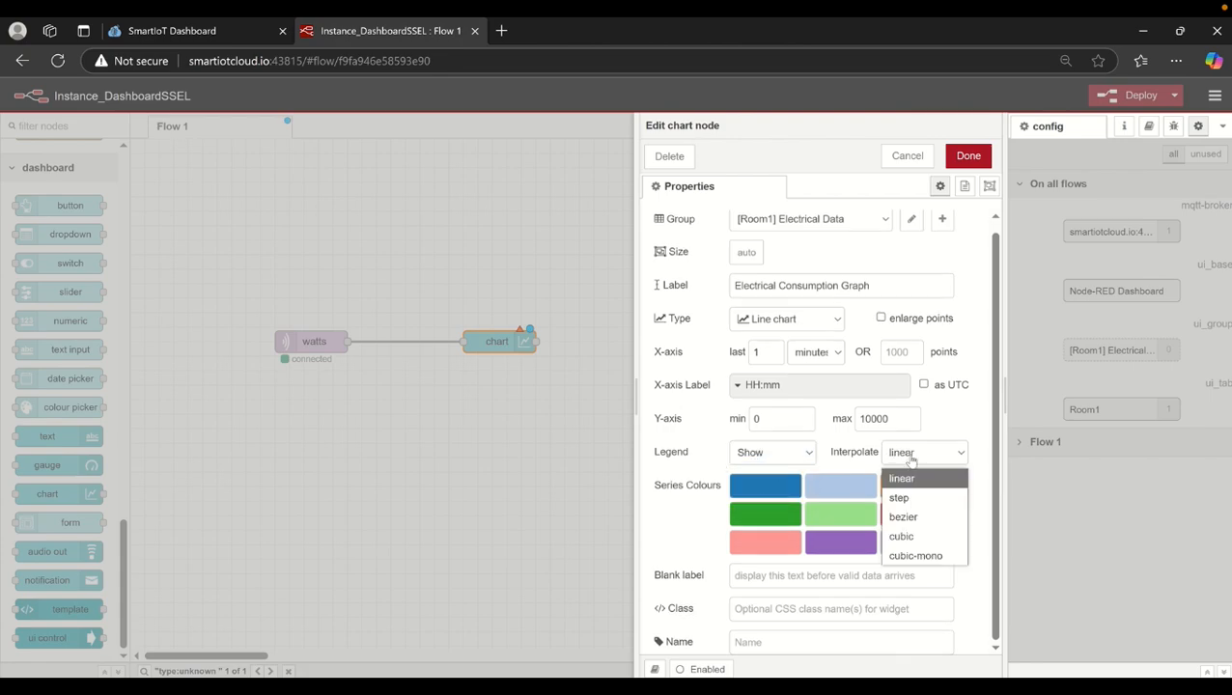
{"action": "left_click", "coordinate": [904, 477]}
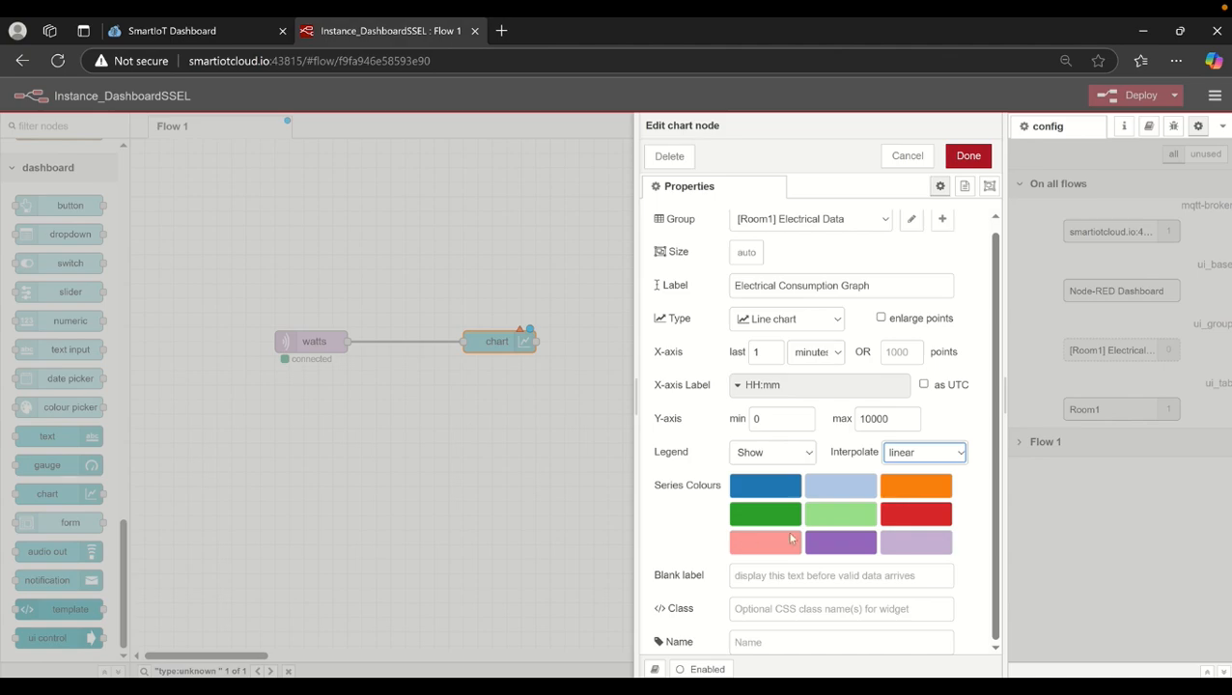
{"action": "left_click", "coordinate": [979, 451]}
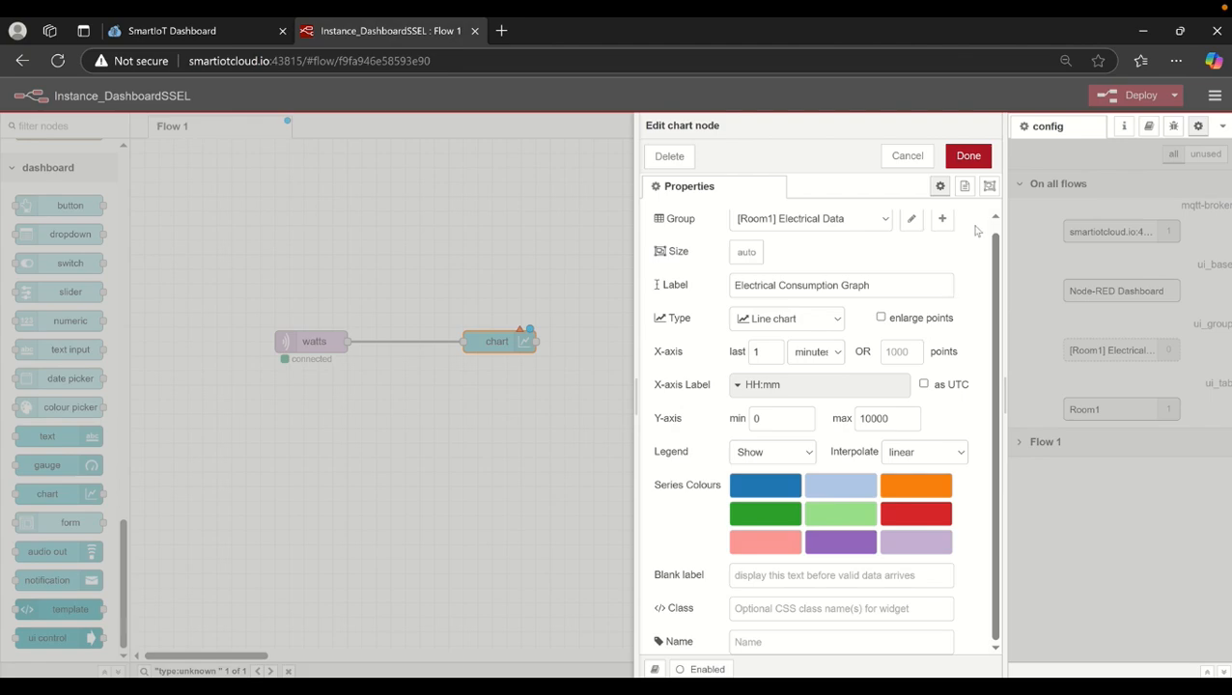
{"action": "left_click", "coordinate": [969, 155]}
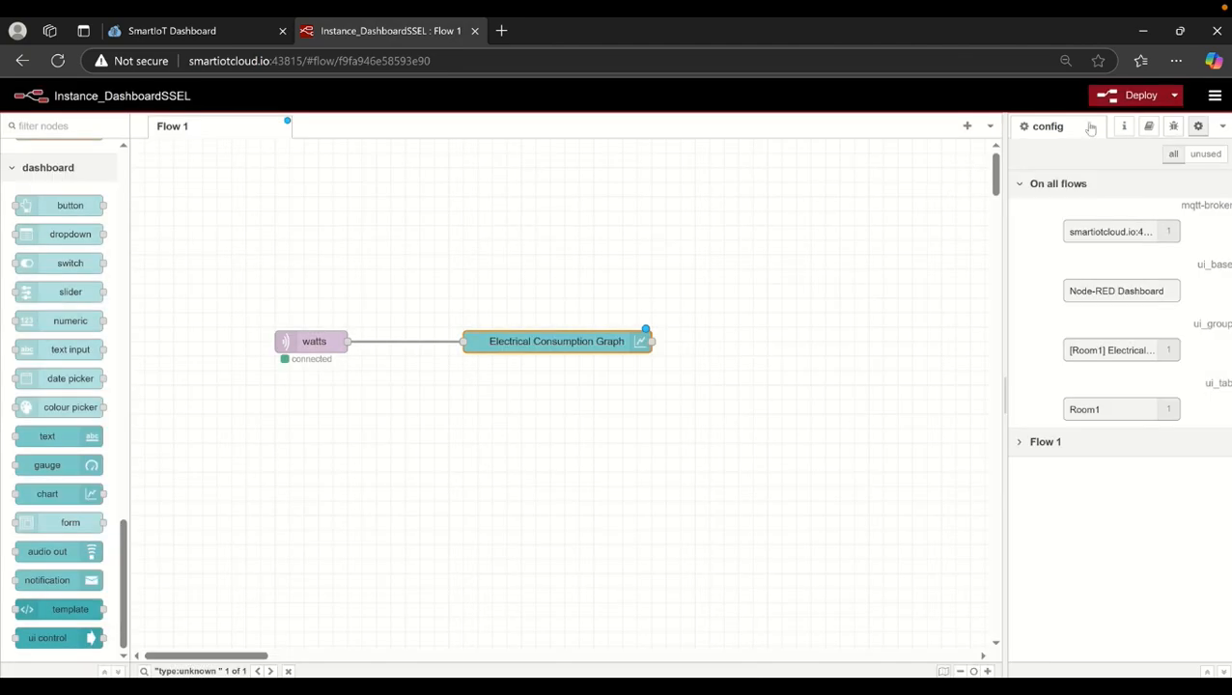
Deploy the flow and open the Instance_DashboardSSEL dashboard page from the SmartIoT application list
{"action": "left_click", "coordinate": [1135, 96]}
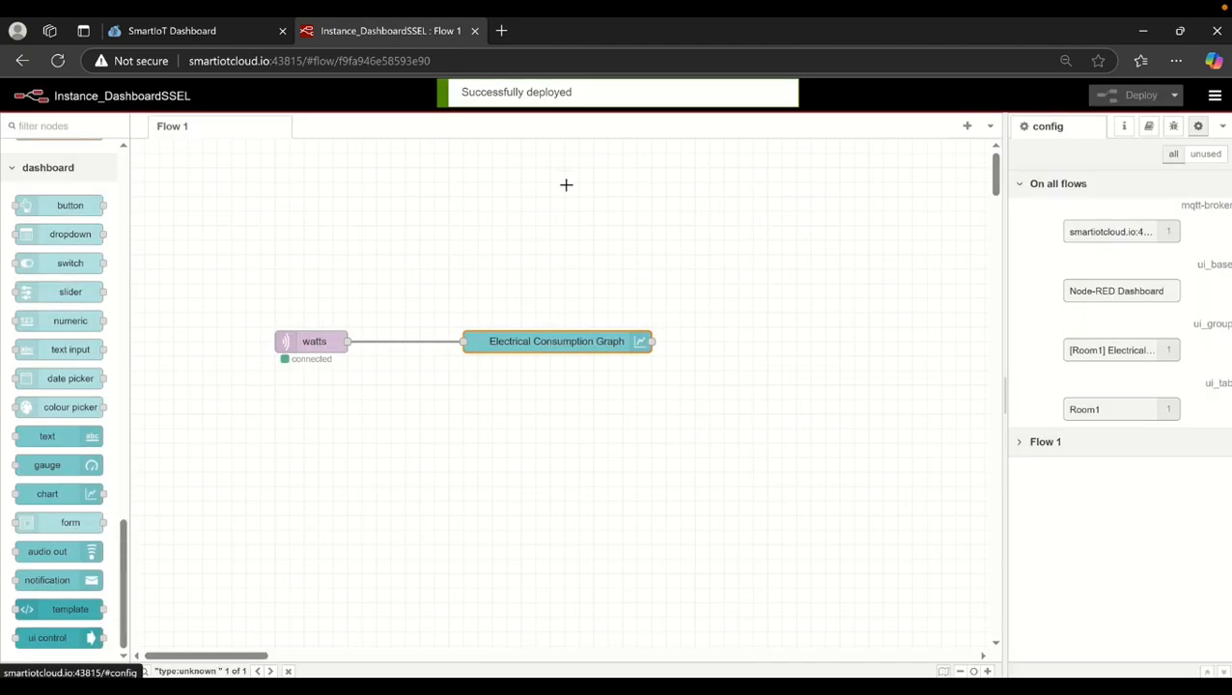
{"action": "left_click", "coordinate": [235, 32]}
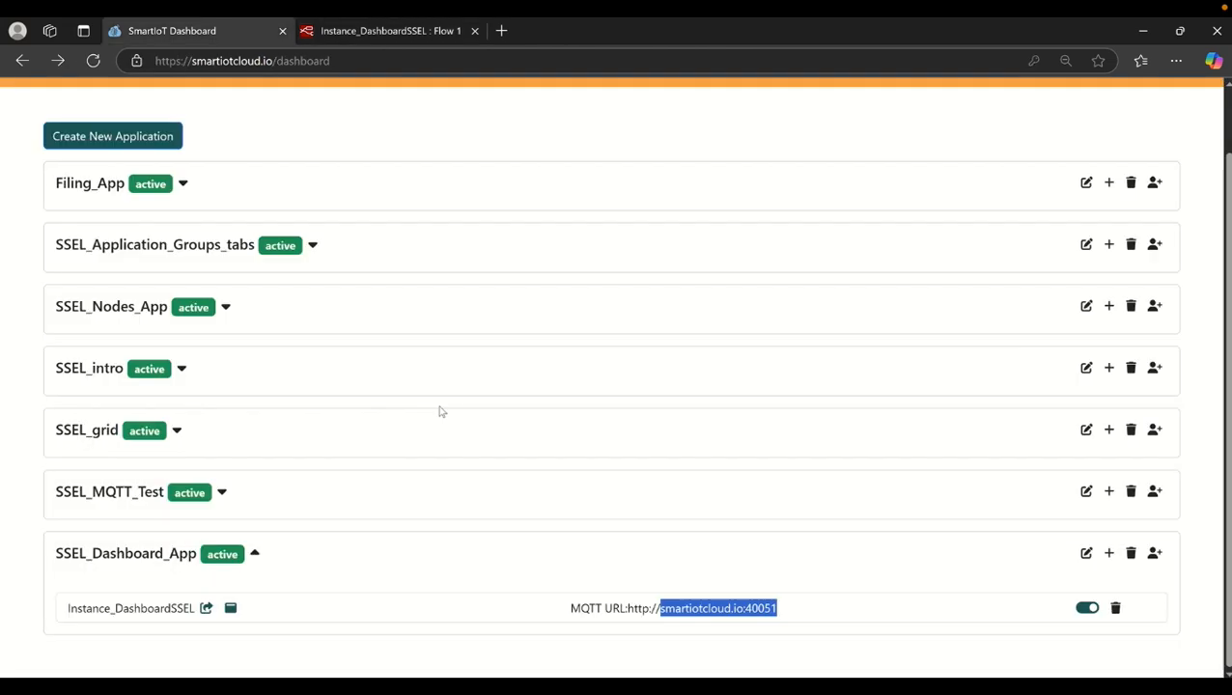
{"action": "left_click", "coordinate": [232, 611]}
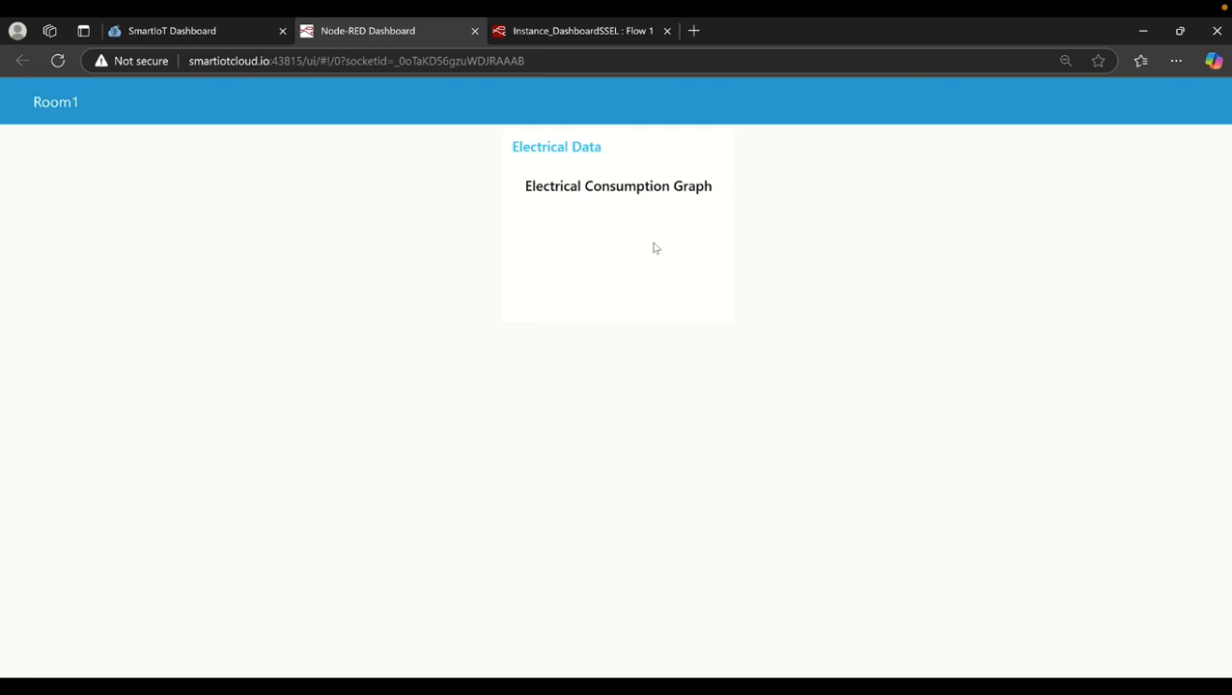
Return to the Node-RED flow editor and open the dashboard layout editor for Room1
{"action": "left_click", "coordinate": [592, 30]}
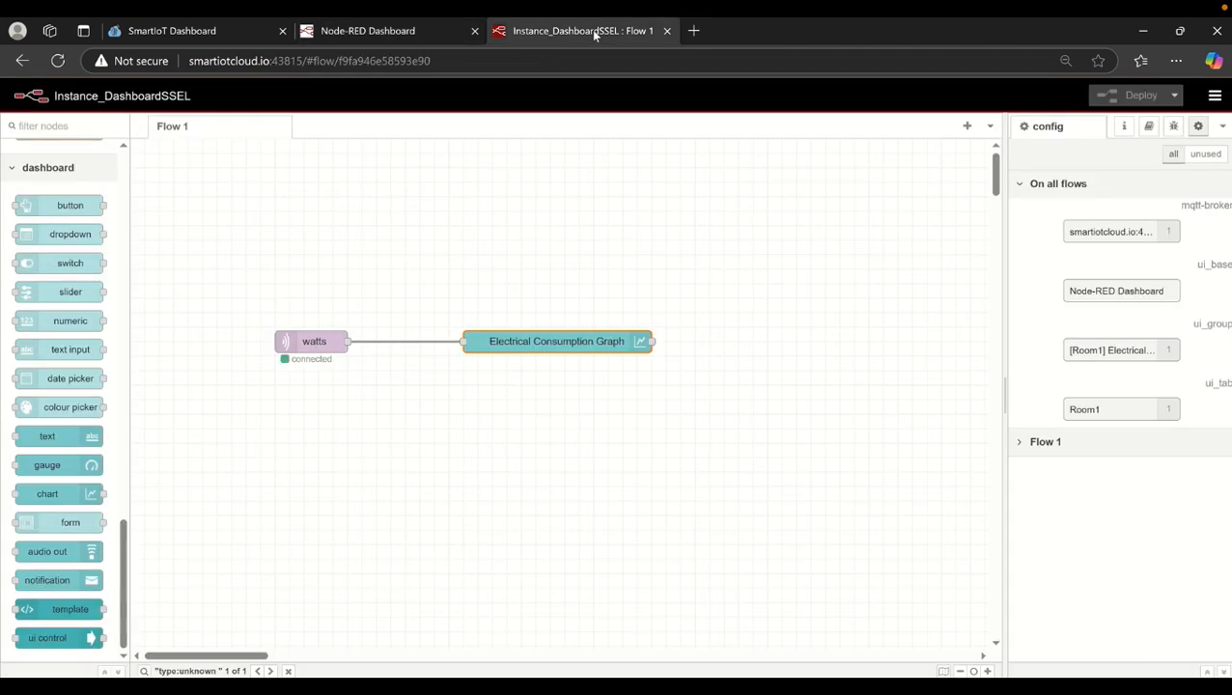
{"action": "left_click", "coordinate": [1222, 129]}
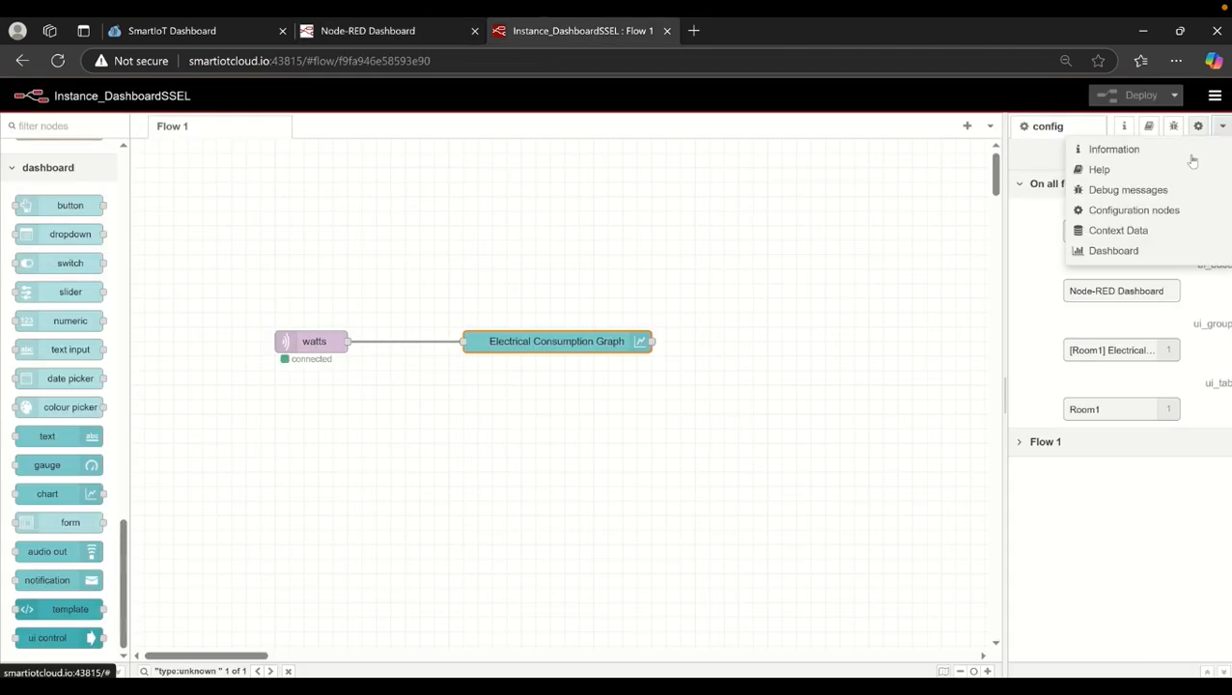
{"action": "left_click", "coordinate": [1101, 252]}
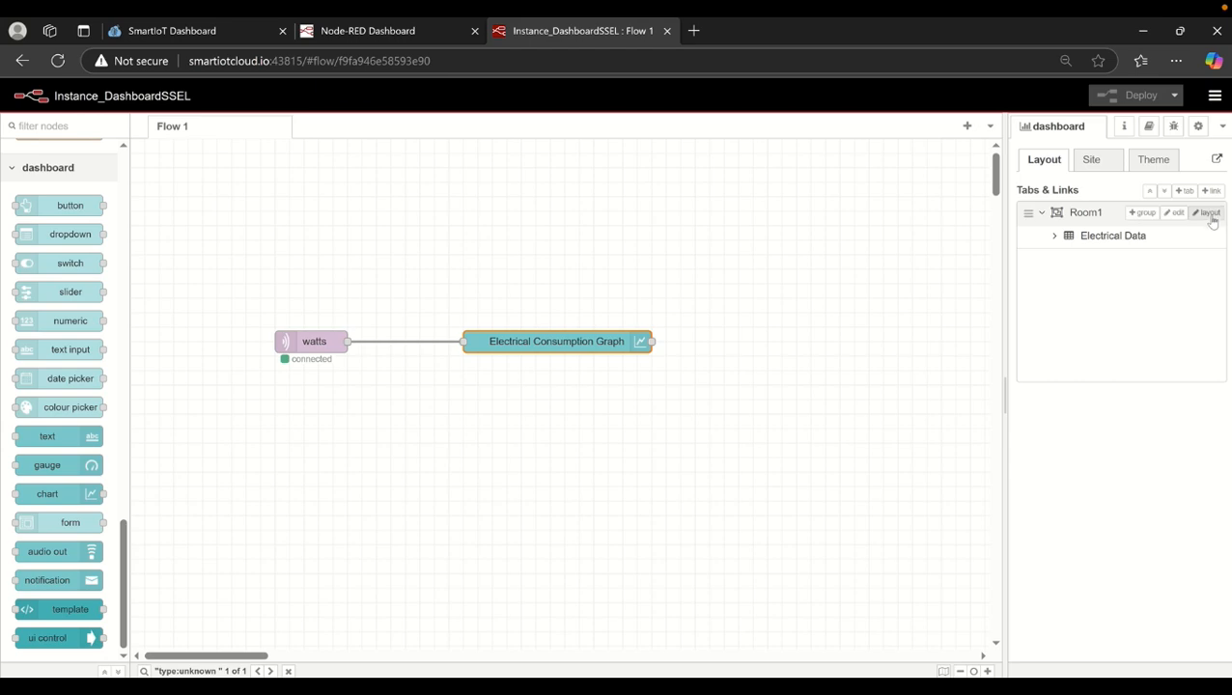
{"action": "left_click", "coordinate": [1211, 215]}
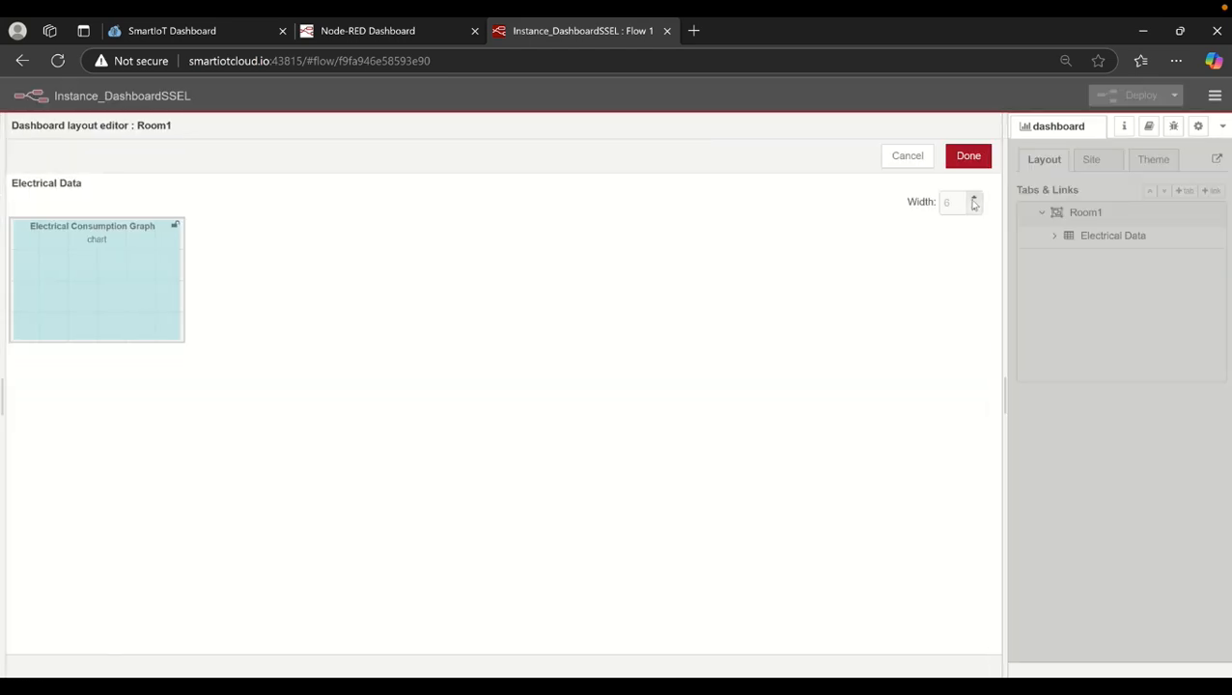
Increase the width of the Electrical Data group to 19 in the layout editor
{"action": "left_click", "coordinate": [973, 198]}
{"action": "left_click", "coordinate": [974, 198]}
{"action": "left_click", "coordinate": [974, 198]}
{"action": "left_click", "coordinate": [973, 197]}
{"action": "left_click", "coordinate": [973, 198]}
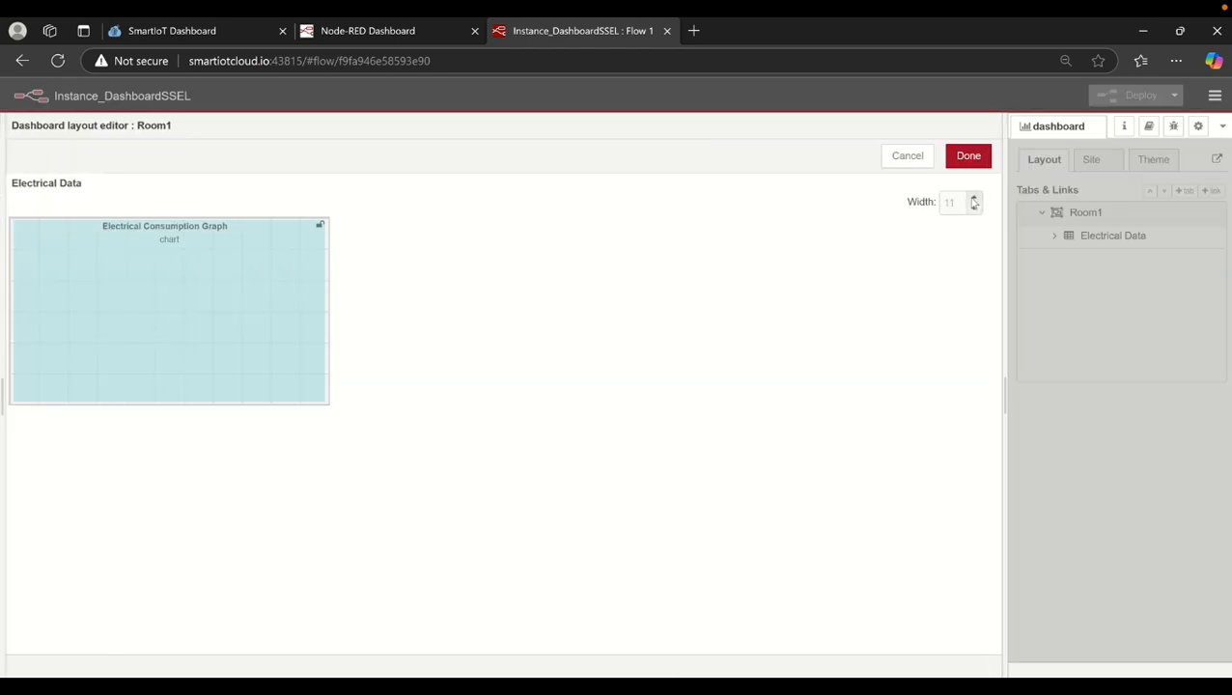
{"action": "left_click", "coordinate": [973, 198]}
{"action": "left_click", "coordinate": [974, 198]}
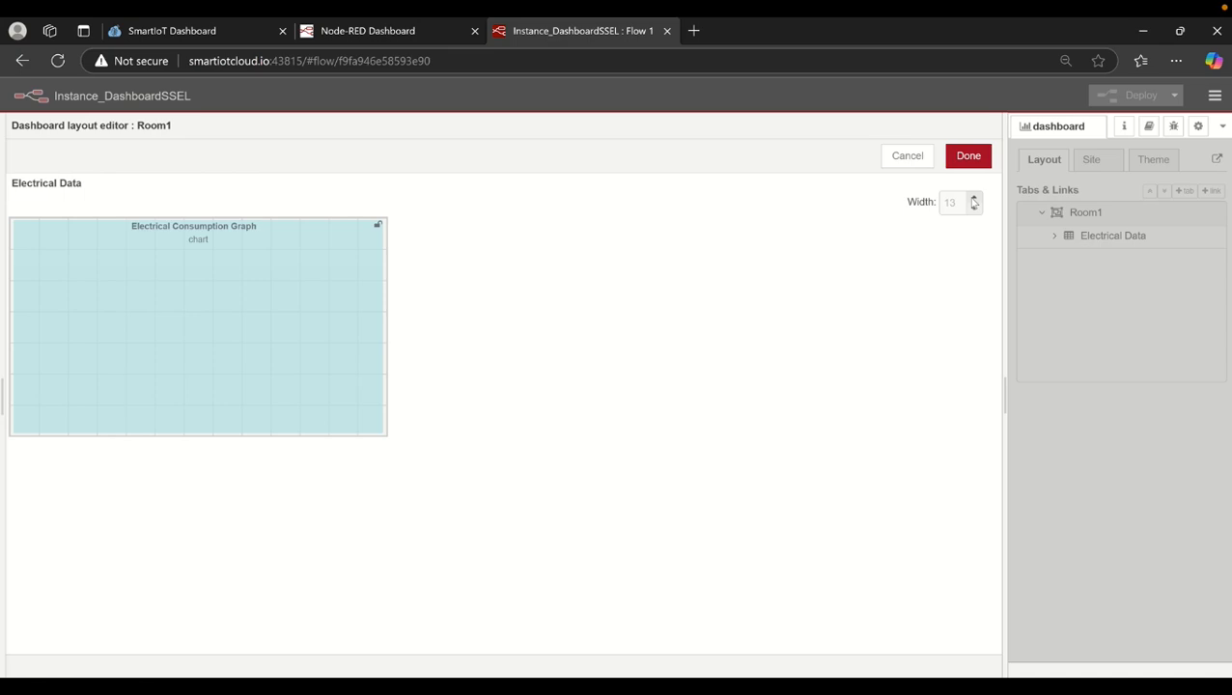
{"action": "left_click", "coordinate": [974, 198]}
{"action": "mouse_move", "coordinate": [638, 24]}
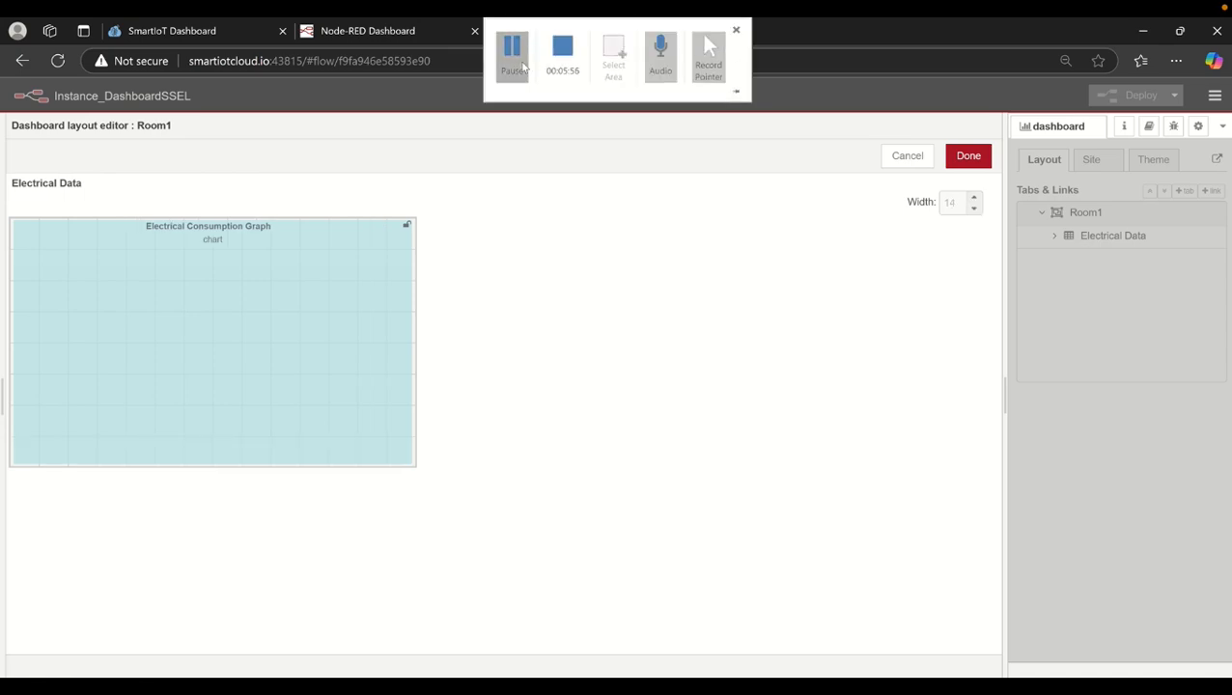
{"action": "left_click", "coordinate": [513, 58]}
{"action": "left_click", "coordinate": [513, 58]}
{"action": "left_click", "coordinate": [948, 200]}
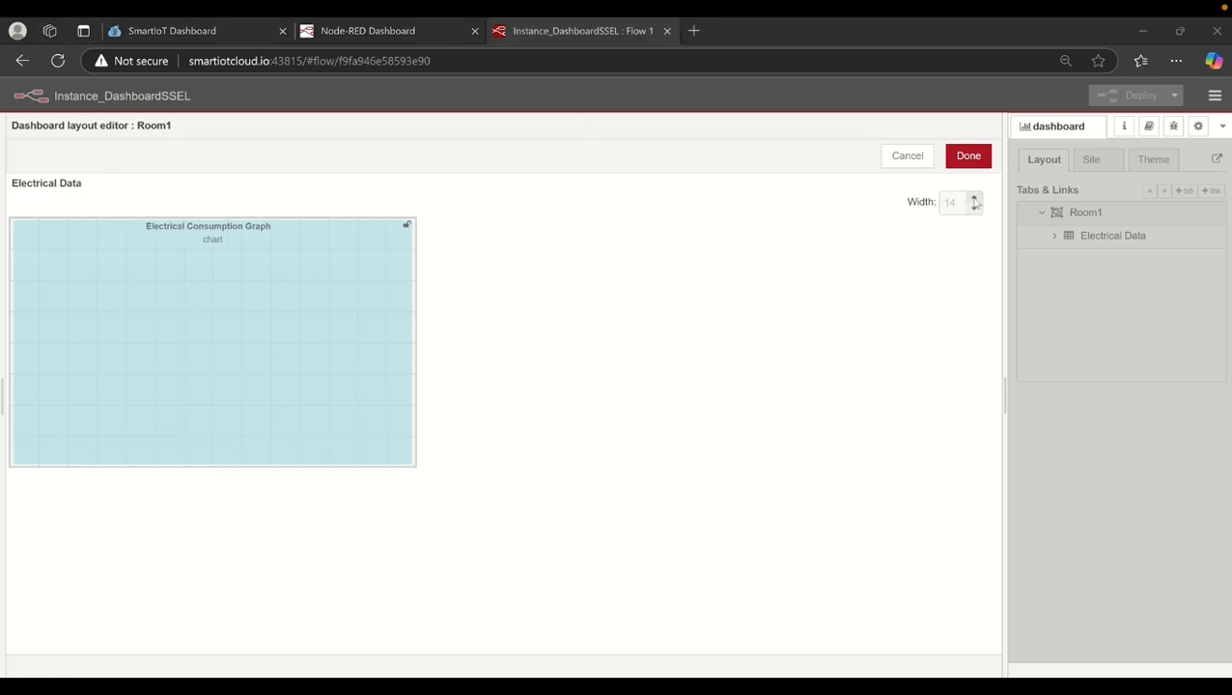
{"action": "left_click", "coordinate": [975, 200]}
{"action": "left_click", "coordinate": [975, 200]}
{"action": "left_click", "coordinate": [975, 200]}
{"action": "left_click", "coordinate": [974, 199]}
{"action": "left_click", "coordinate": [974, 199]}
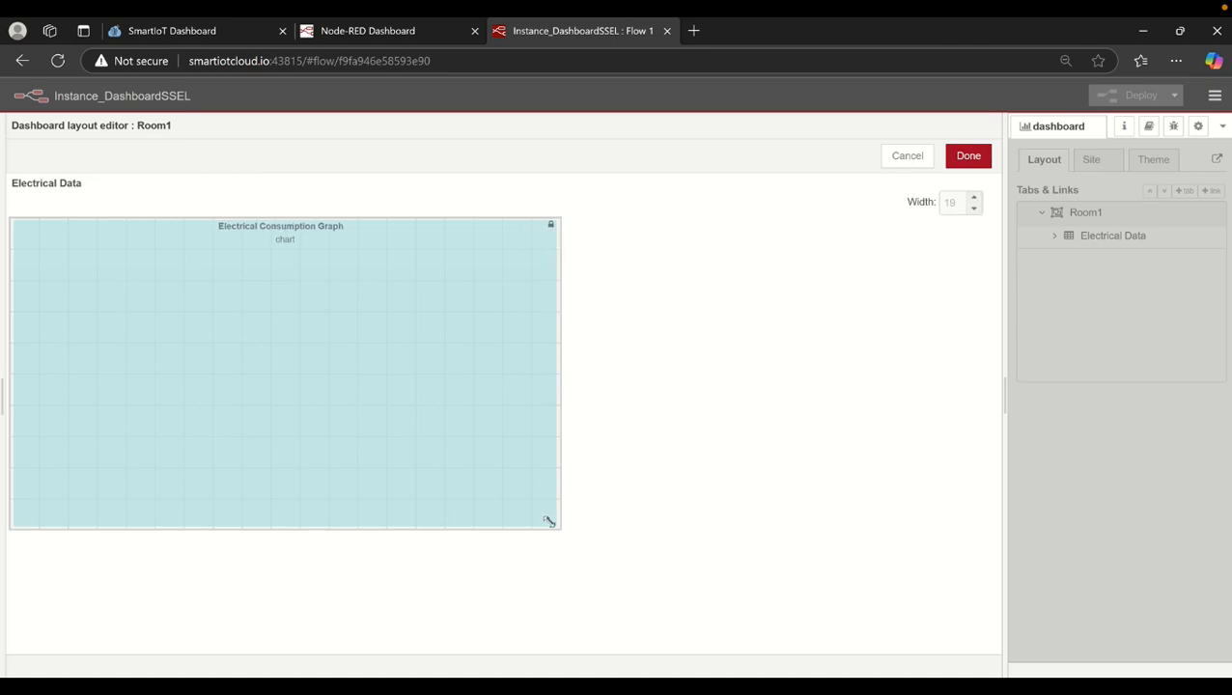
Shorten the Electrical Consumption Graph widget by one grid row and deploy the updated layout
{"action": "left_click_drag", "start_coordinate": [547, 521], "coordinate": [556, 495]}
{"action": "left_click", "coordinate": [968, 156]}
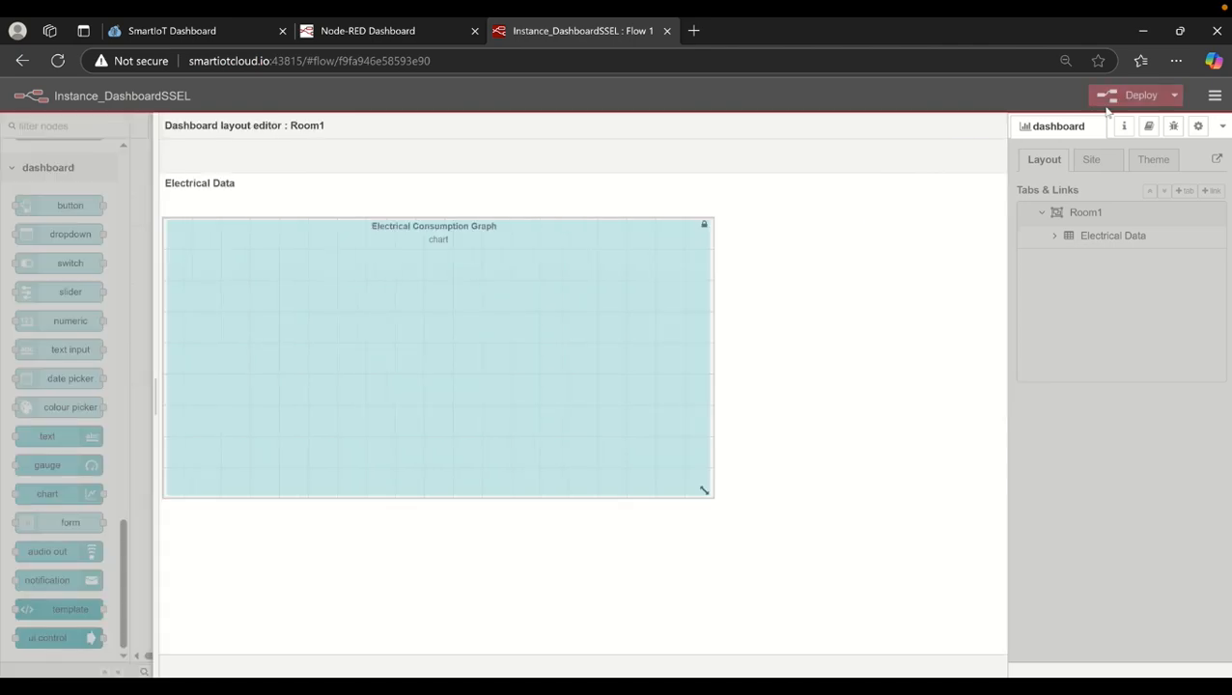
{"action": "left_click", "coordinate": [1112, 103]}
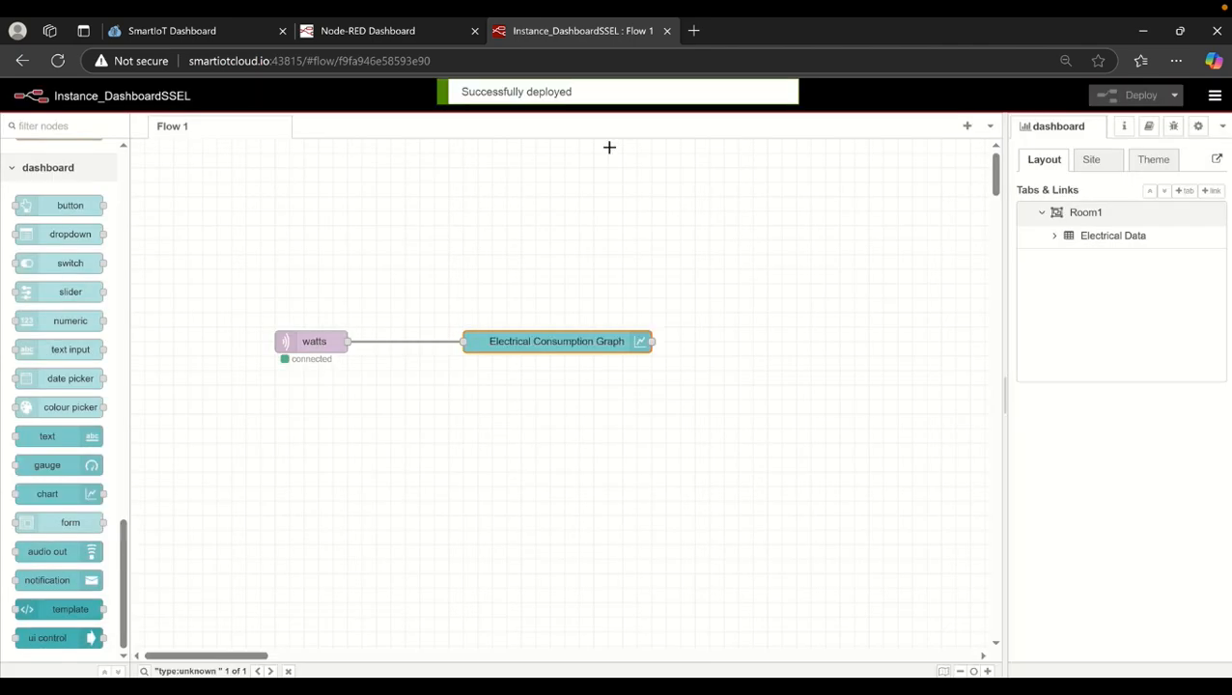
{"action": "left_click", "coordinate": [407, 32]}
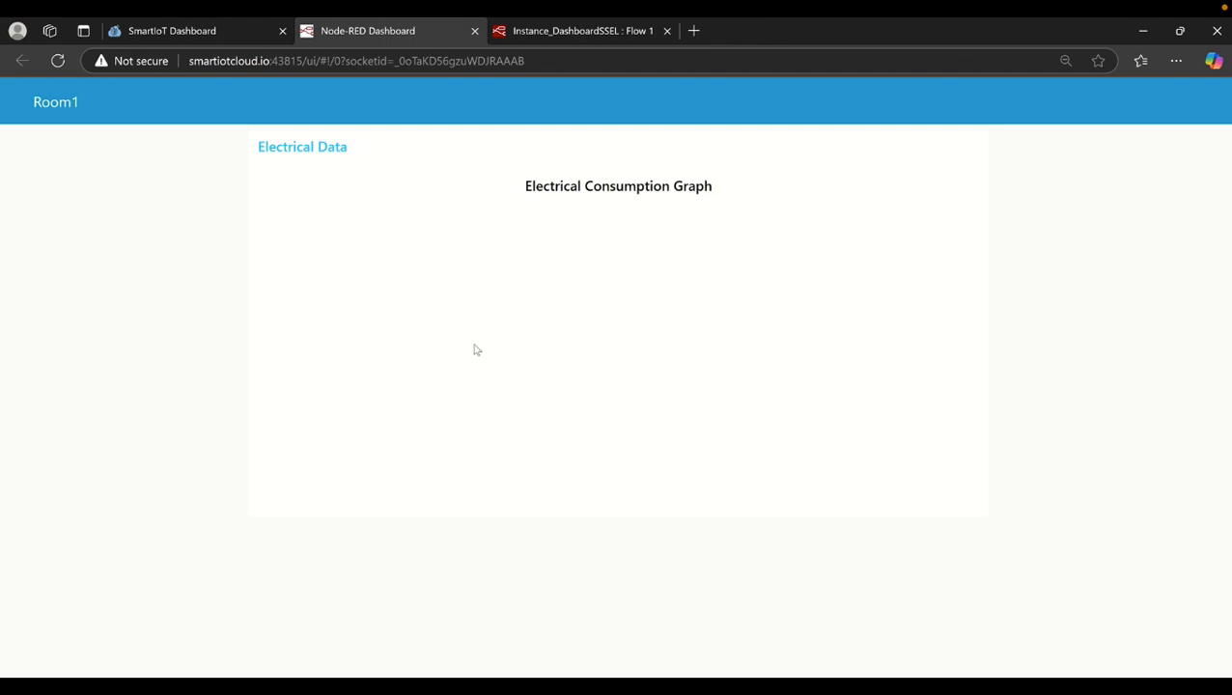
{"action": "left_click", "coordinate": [553, 32]}
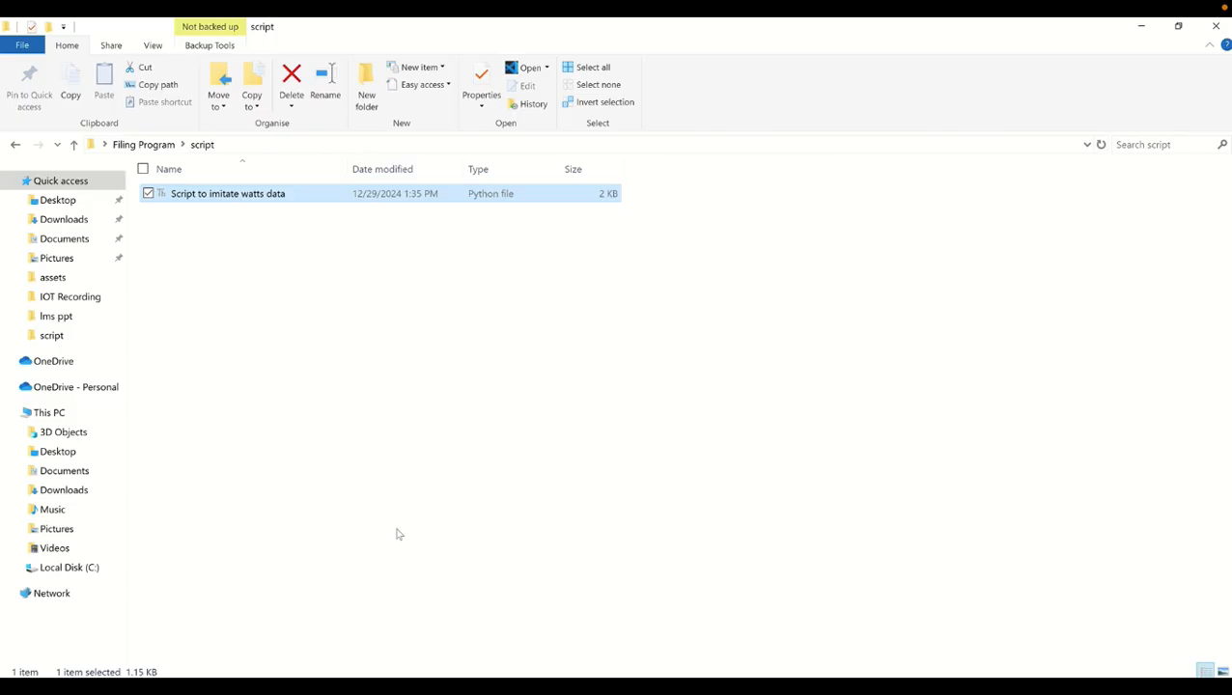
In File Explorer, open the Python file "Script to imitate watts data" with Visual Studio Code and place the cursor in its port value
{"action": "double_click", "coordinate": [465, 193]}
{"action": "right_click", "coordinate": [462, 194]}
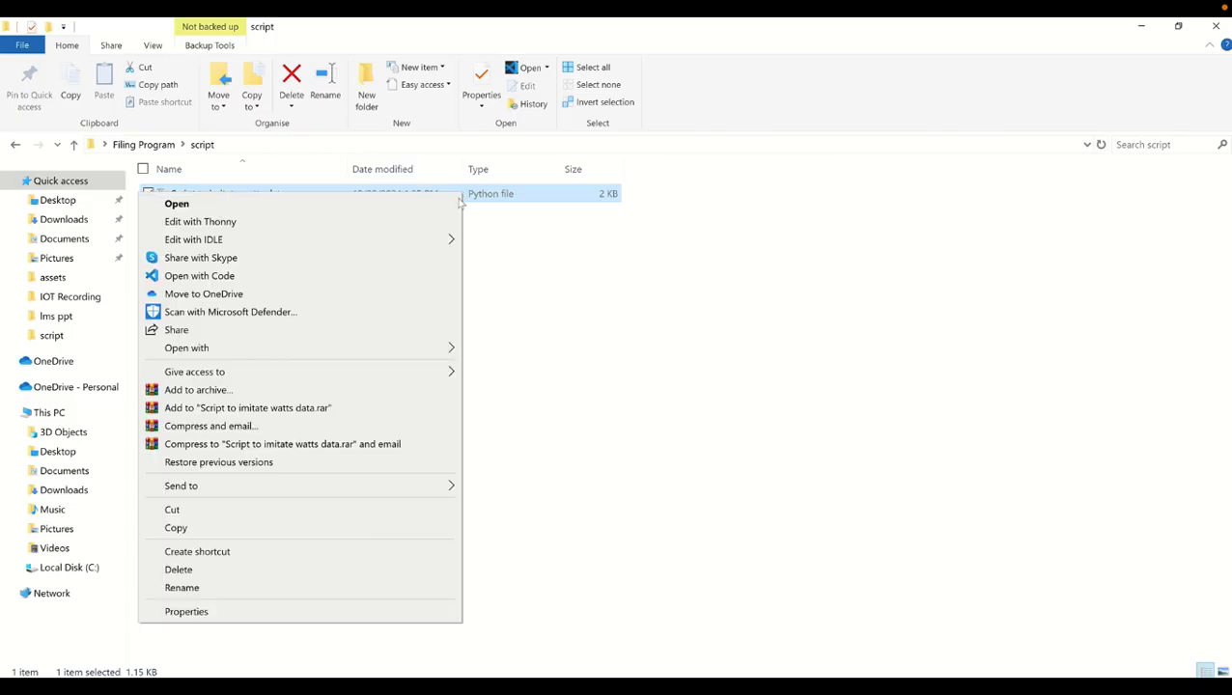
{"action": "left_click", "coordinate": [386, 277]}
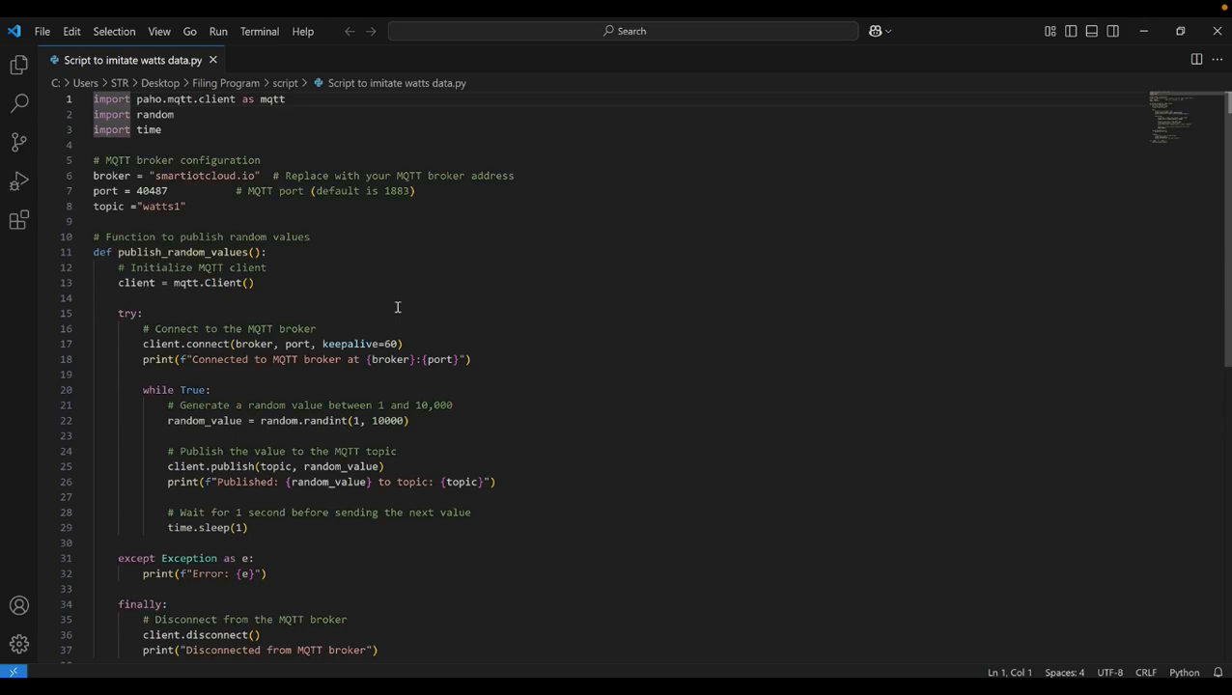
{"action": "left_click", "coordinate": [201, 191]}
{"action": "left_click", "coordinate": [162, 193]}
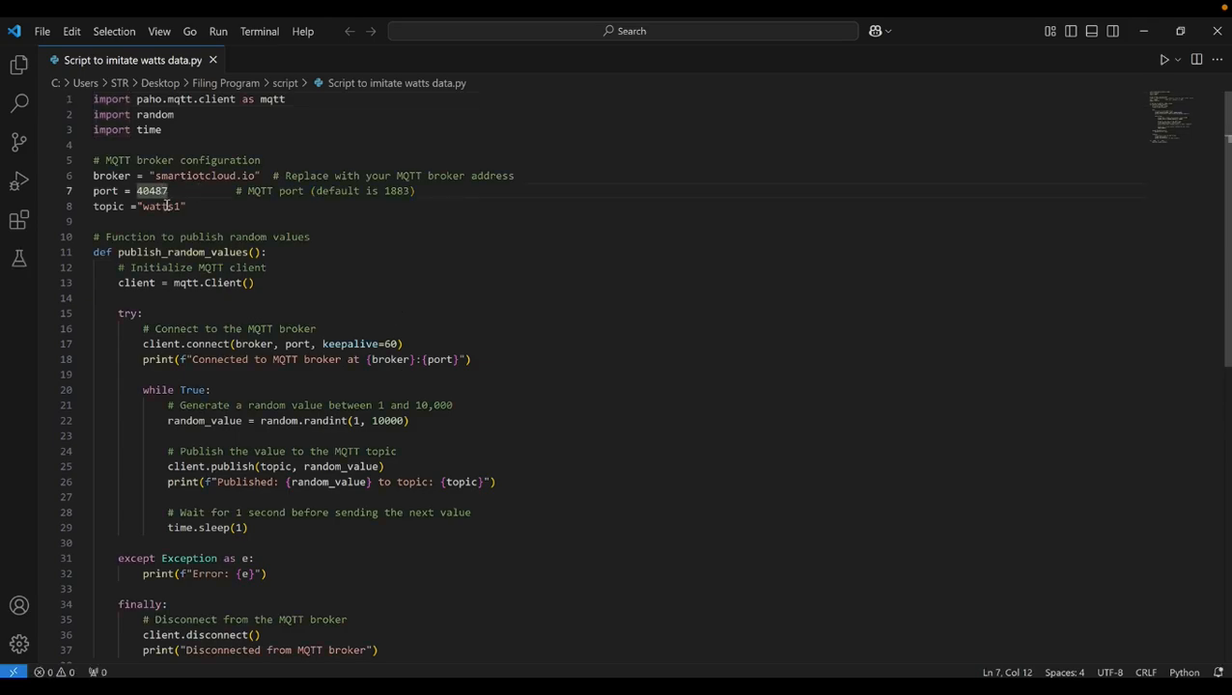
{"action": "left_click", "coordinate": [166, 206]}
{"action": "left_click", "coordinate": [157, 191]}
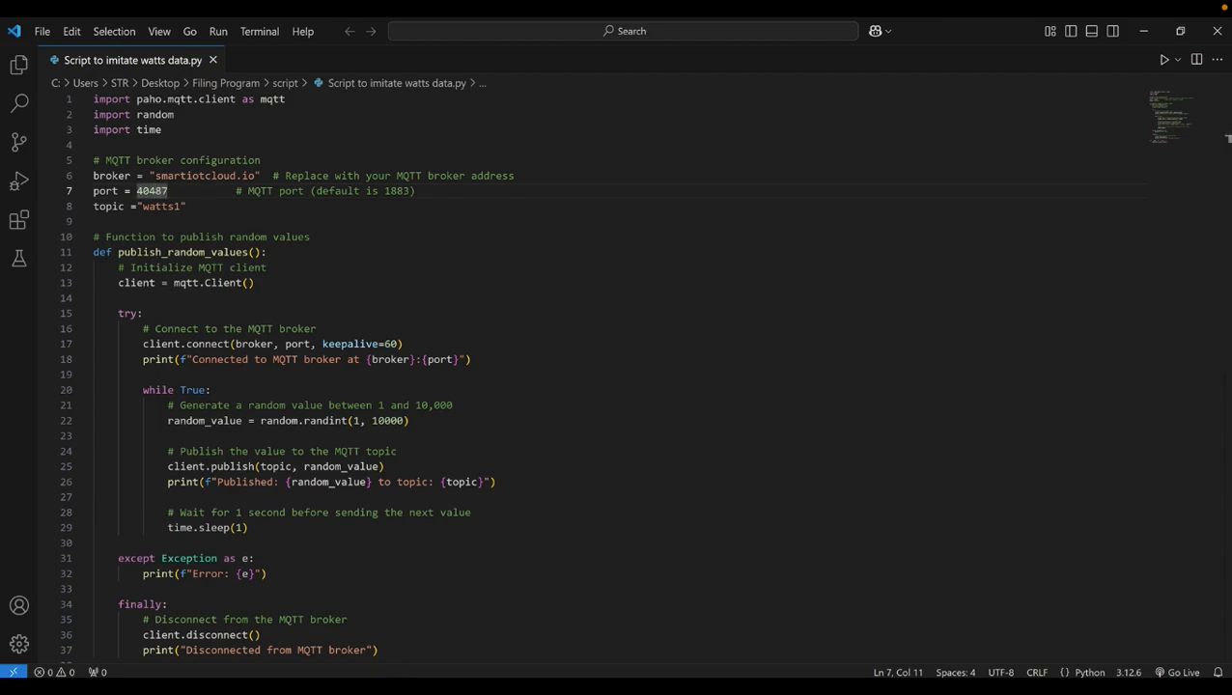
Switch to the SmartIoT Dashboard page and copy the port 40051 from the MQTT URL of Instance_DashboardSSEL
{"action": "key", "text": "alt+Tab"}
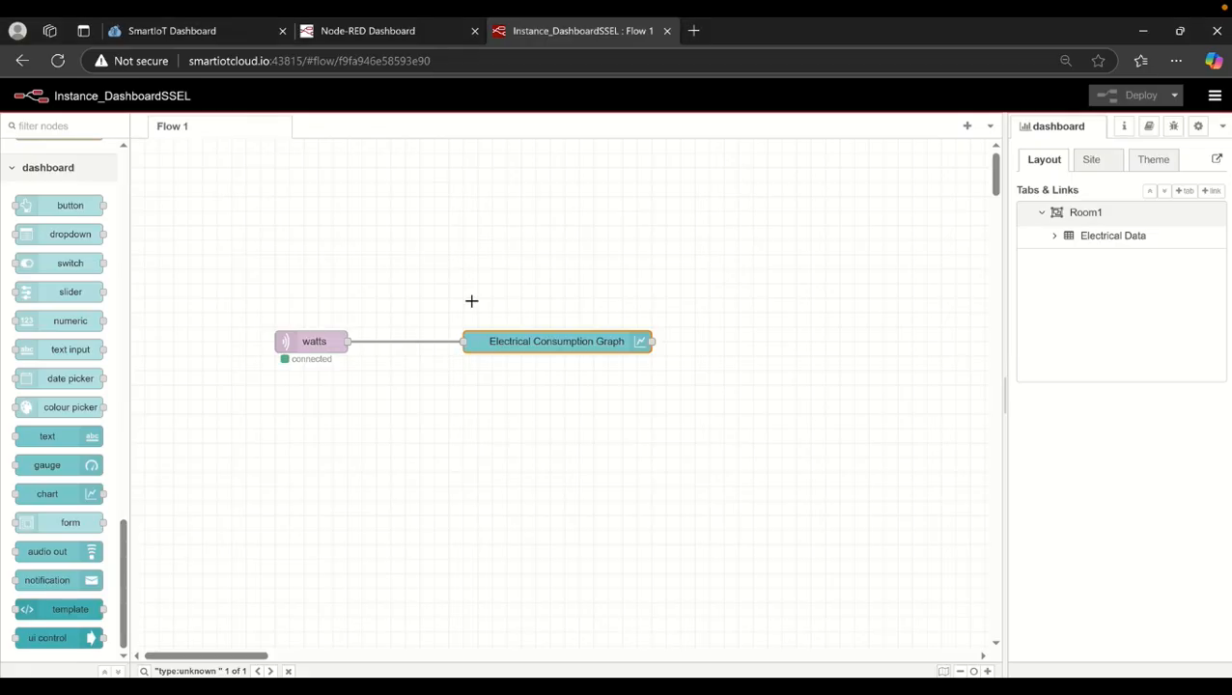
{"action": "left_click", "coordinate": [366, 31]}
{"action": "left_click", "coordinate": [247, 39]}
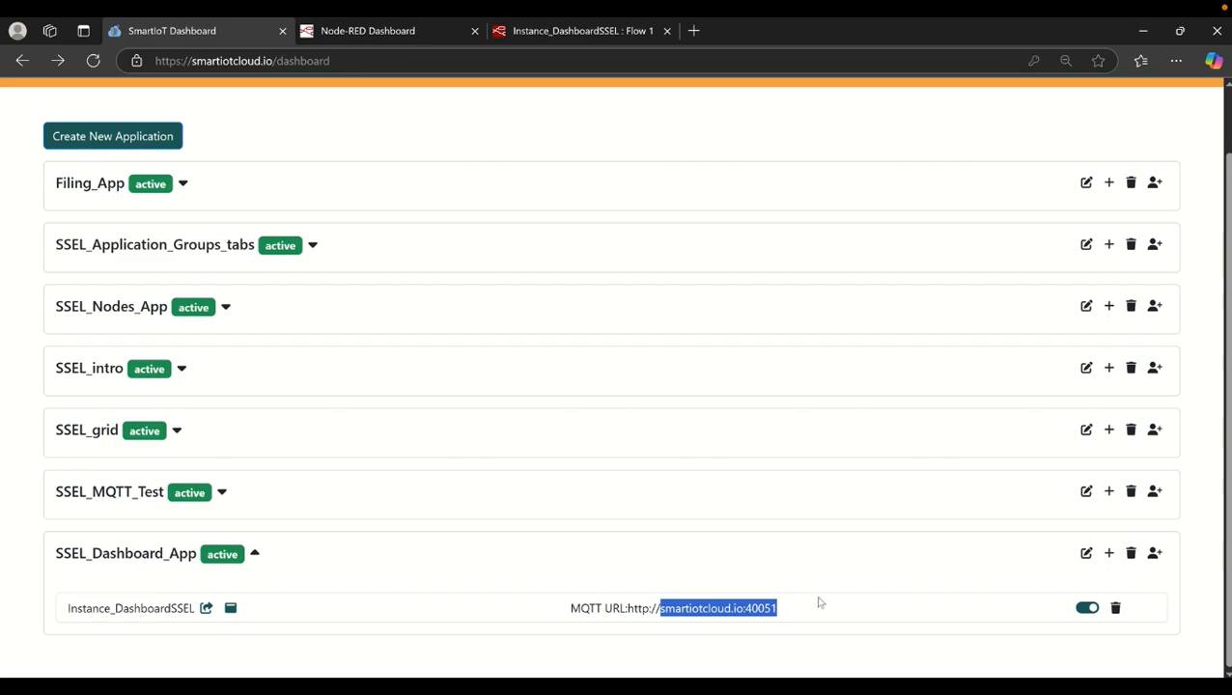
{"action": "left_click", "coordinate": [782, 611]}
{"action": "left_click_drag", "start_coordinate": [779, 610], "coordinate": [746, 612]}
{"action": "key", "text": "ctrl+c"}
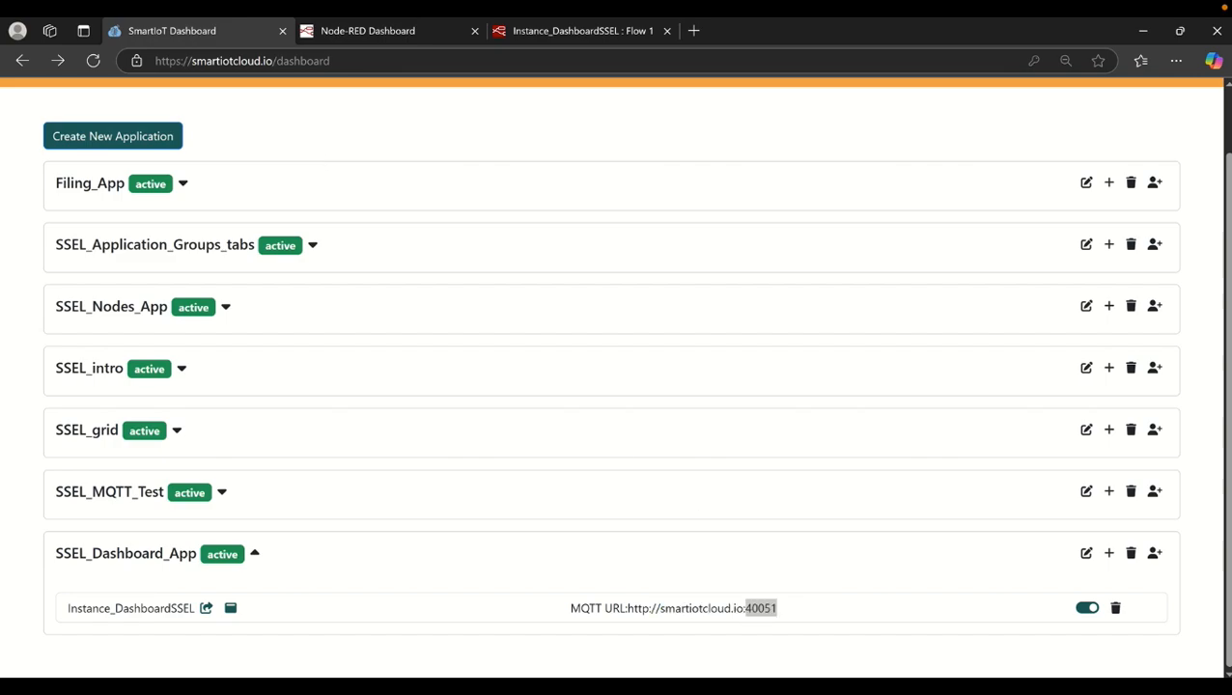
Switch back to Visual Studio Code and replace the script's MQTT port with 40051
{"action": "key", "text": "alt+Tab"}
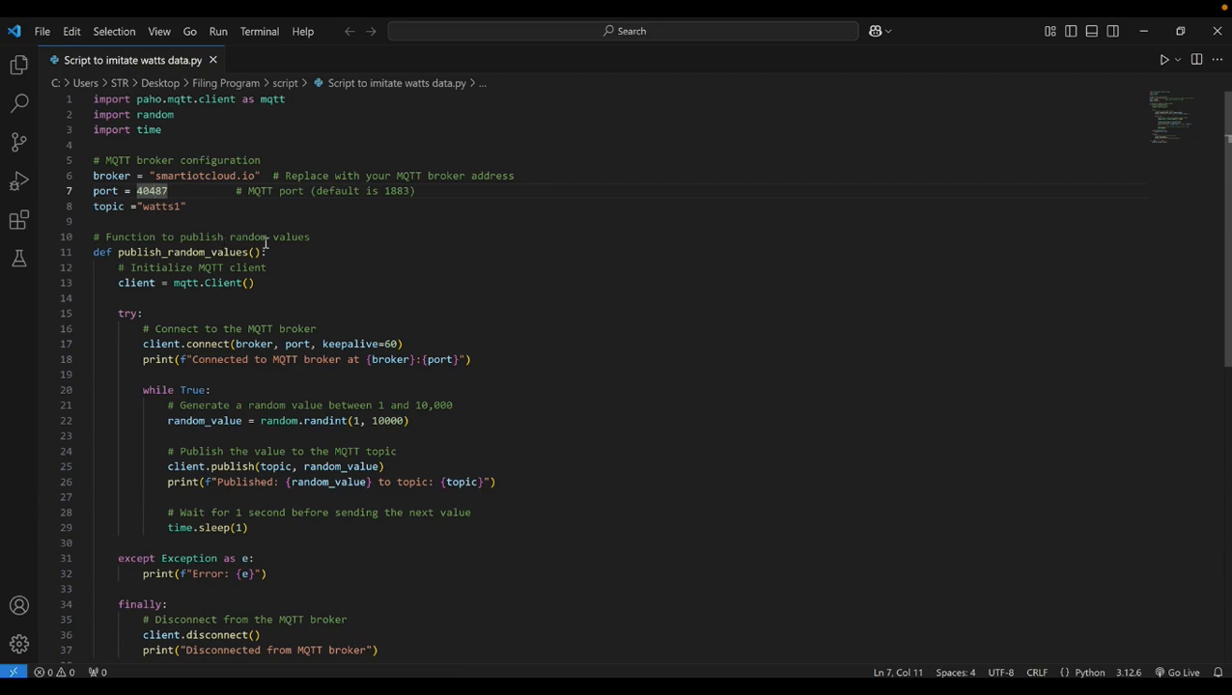
{"action": "key", "text": "BackSpace"}
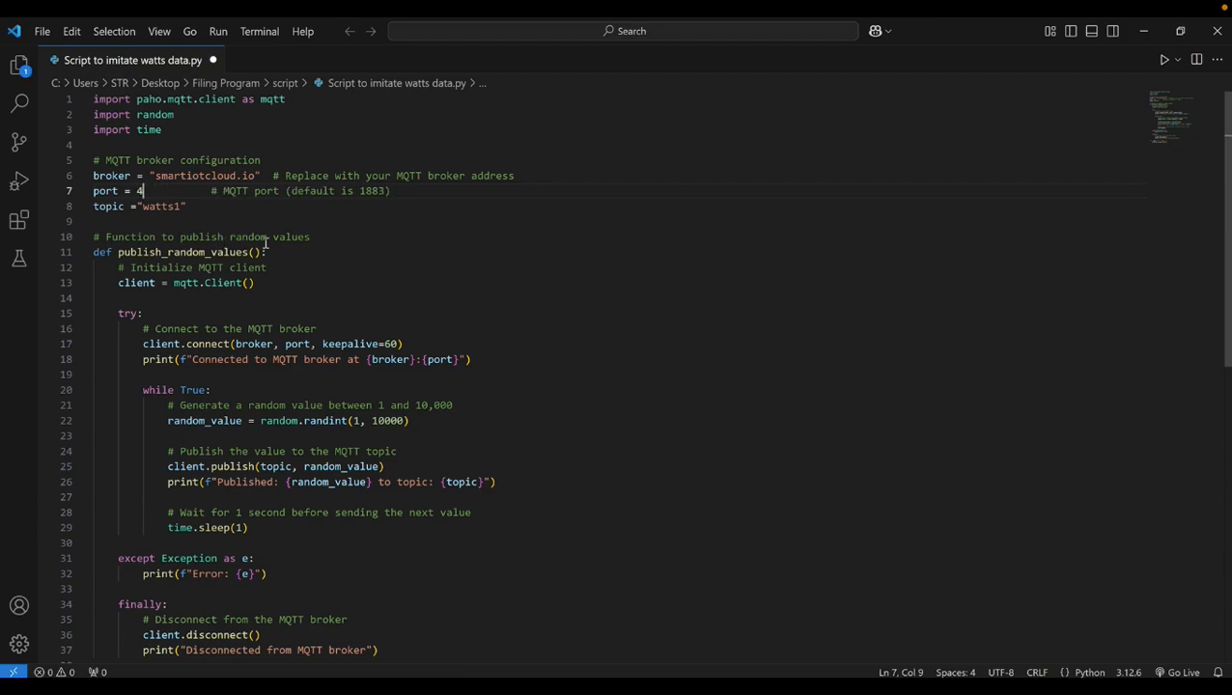
{"action": "key", "text": "ctrl+v"}
{"action": "key", "text": "Down"}
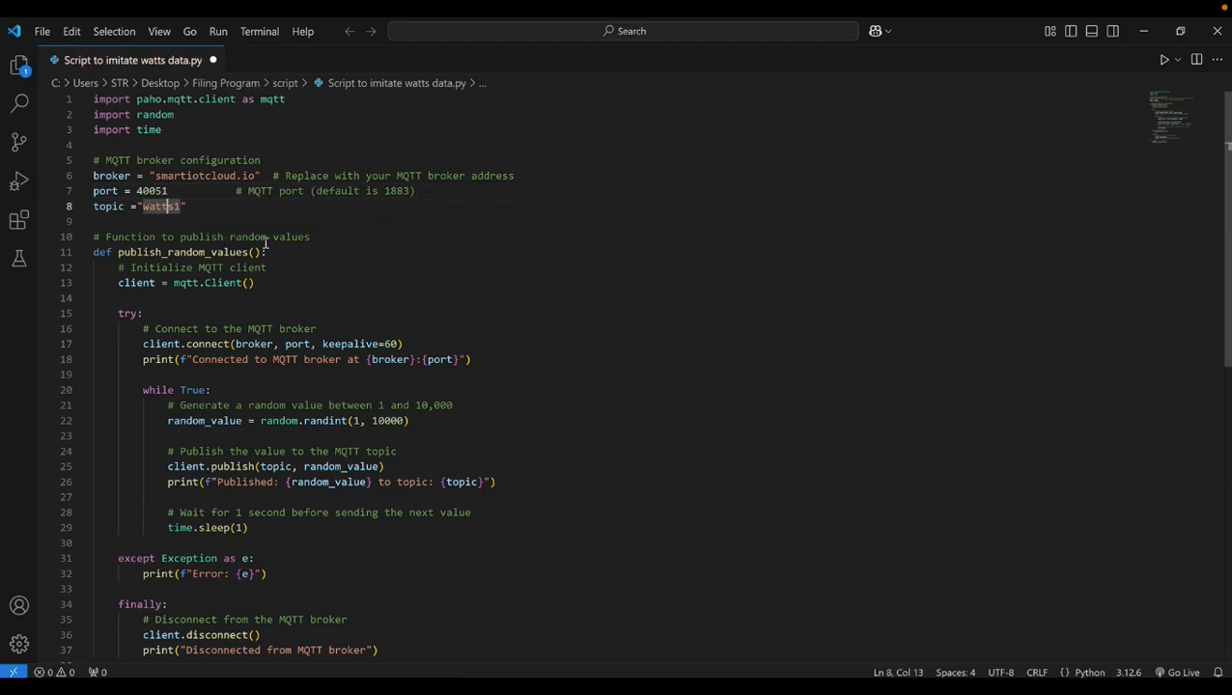
Change the script's MQTT topic to watts and save the file
{"action": "key", "text": "BackSpace"}
{"action": "left_click", "coordinate": [426, 270]}
{"action": "key", "text": "ctrl+s"}
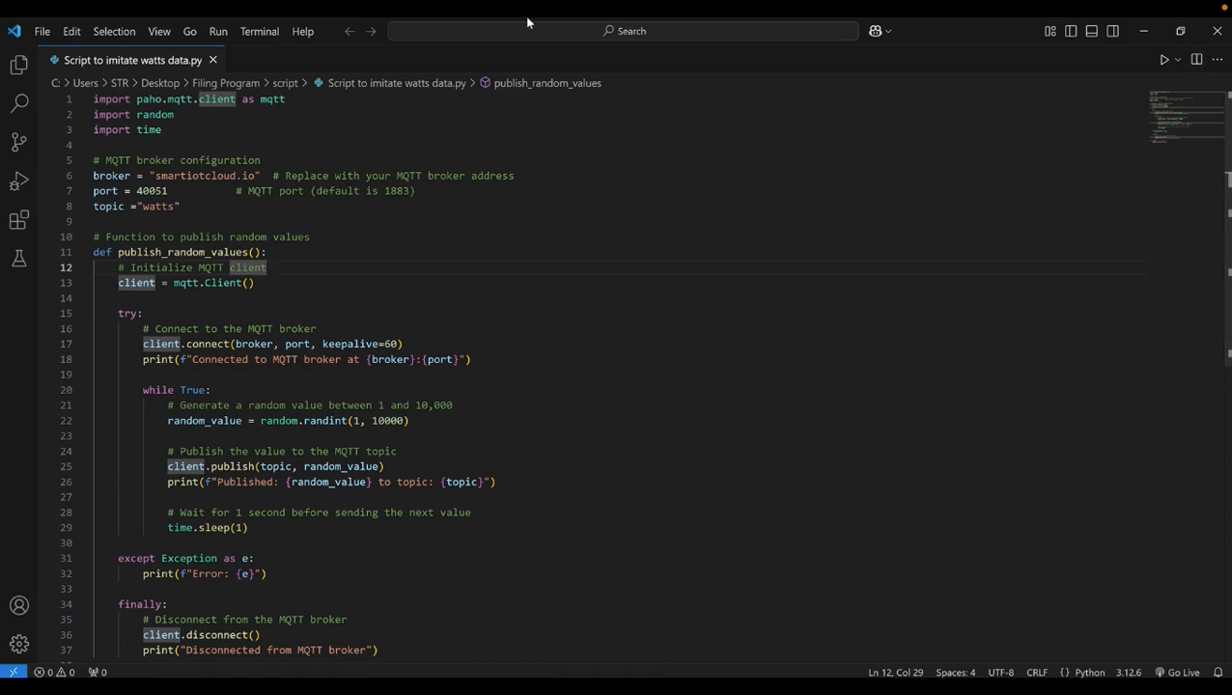
{"action": "mouse_move", "coordinate": [526, 17]}
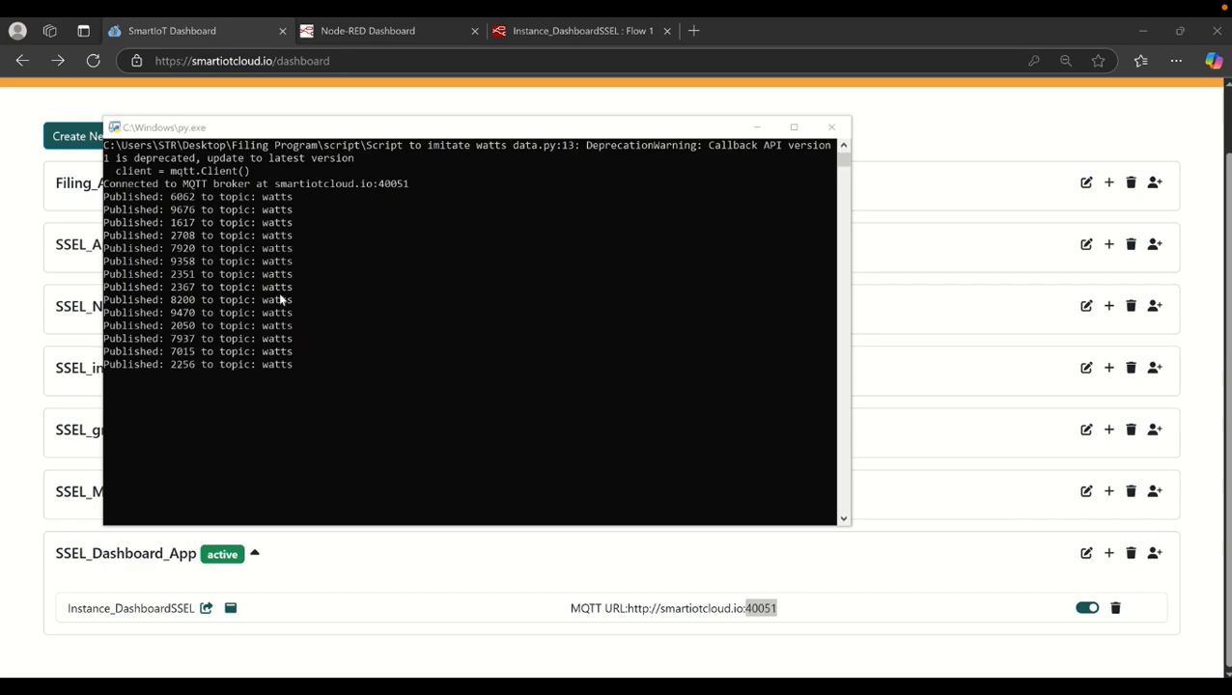
Switch to the Node-RED Dashboard page and view the live Electrical Consumption Graph
{"action": "left_click", "coordinate": [365, 32]}
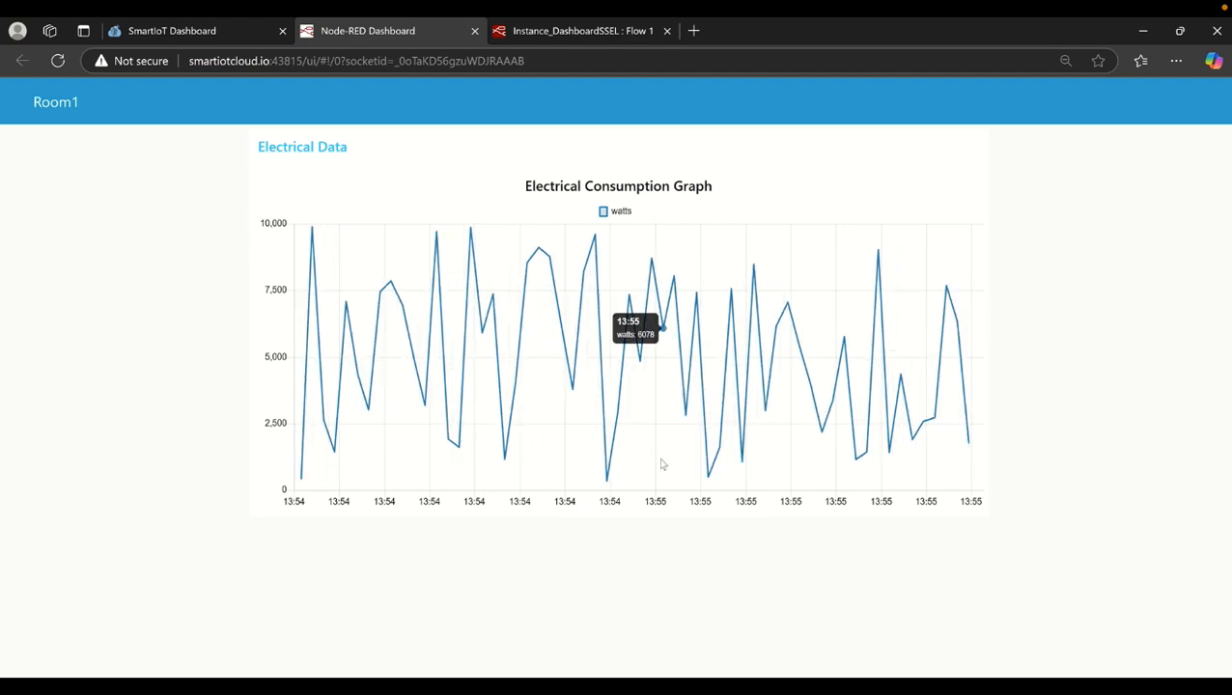
{"action": "mouse_move", "coordinate": [597, 22]}
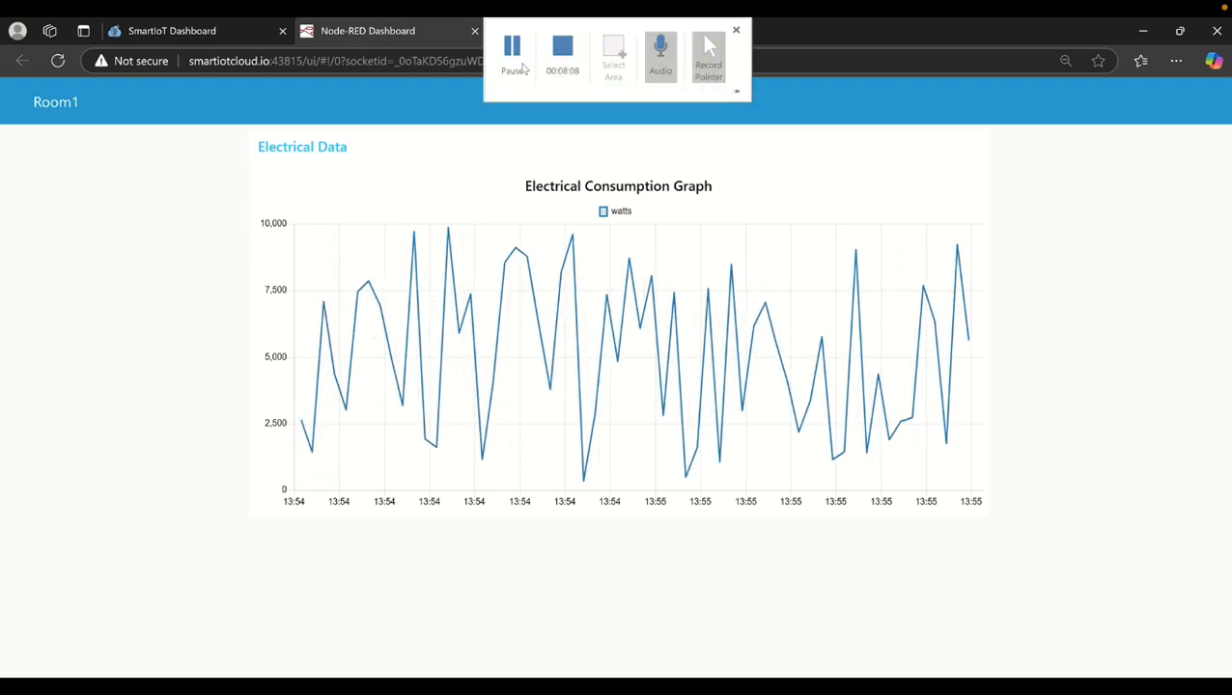
{"action": "left_click", "coordinate": [516, 66]}
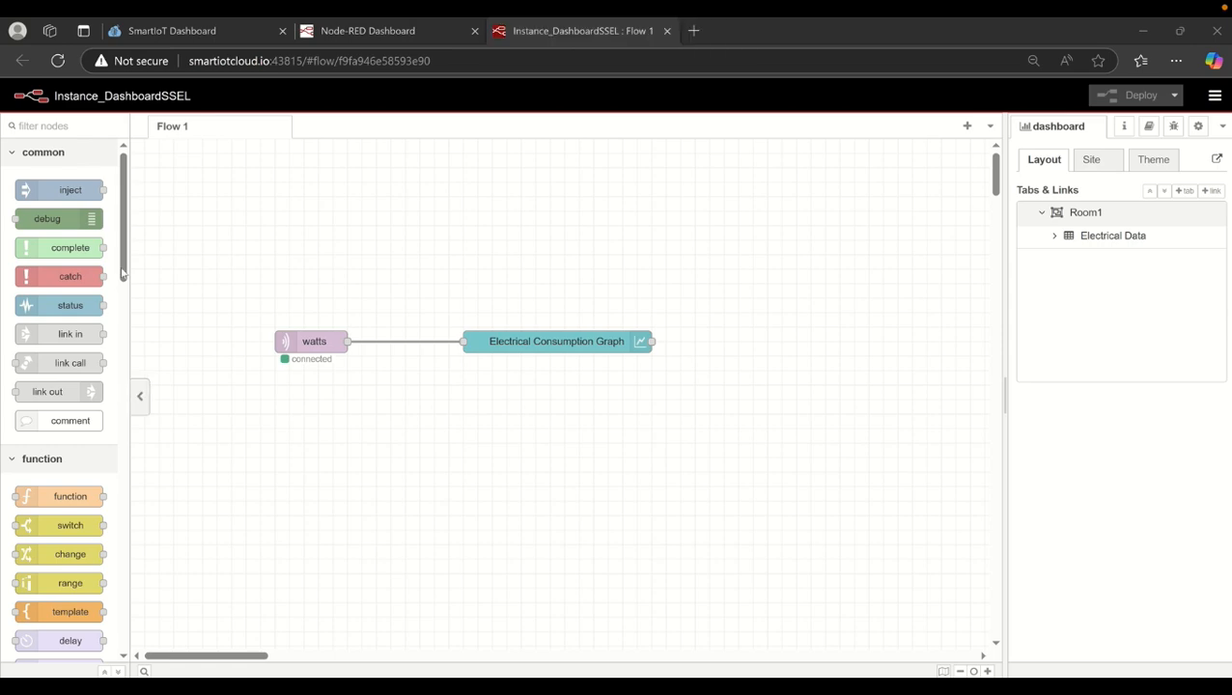
Add an mqtt in node below the watts node in Flow 1 and set its server to smartiotcloud.io:40051
{"action": "scroll", "coordinate": [106, 338], "scroll_direction": "down", "scroll_amount": 5}
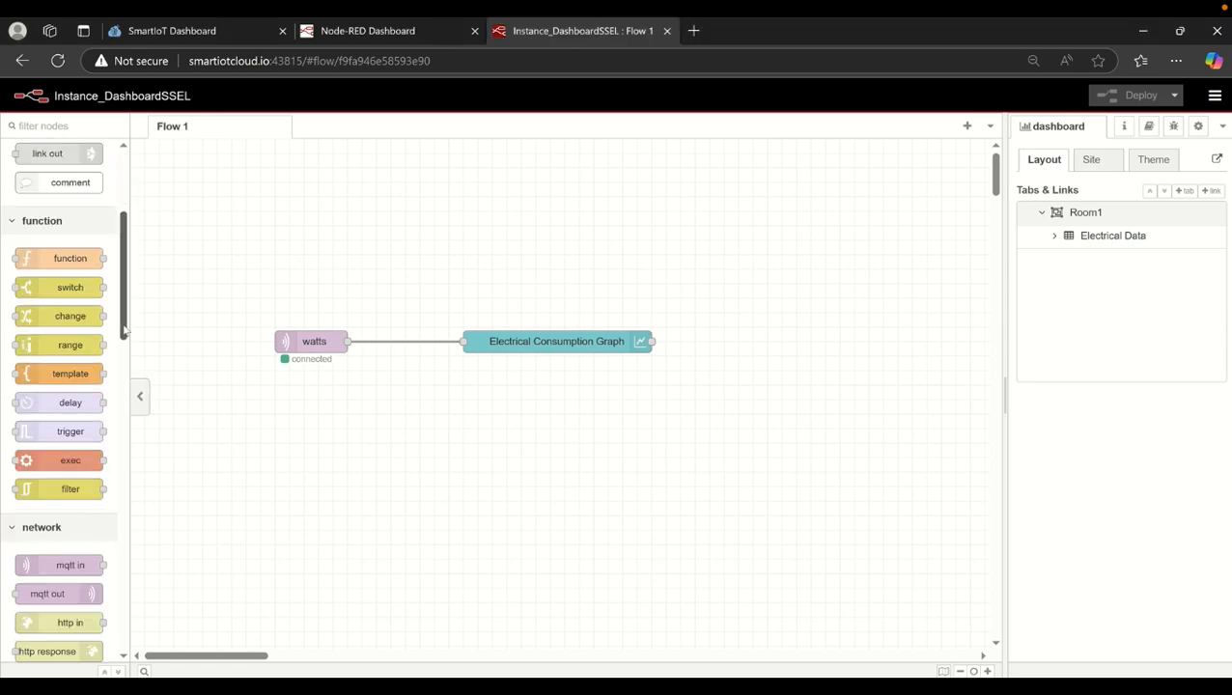
{"action": "left_click_drag", "start_coordinate": [70, 470], "coordinate": [317, 429]}
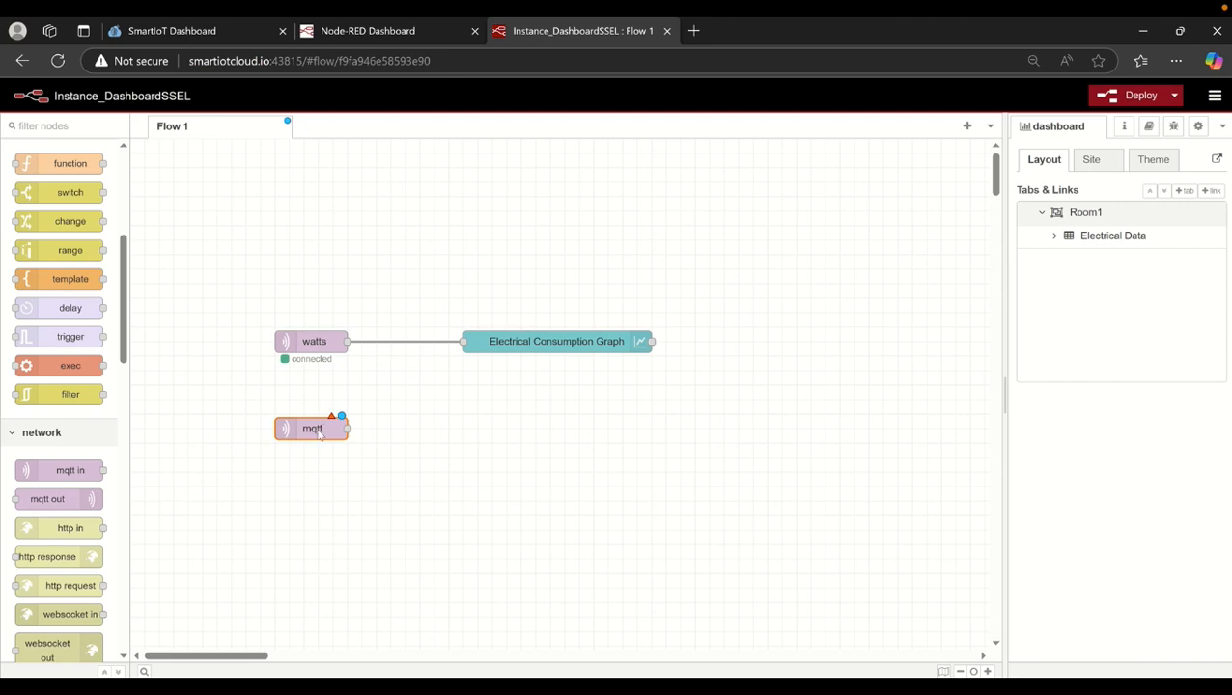
{"action": "double_click", "coordinate": [318, 433]}
{"action": "left_click", "coordinate": [798, 229]}
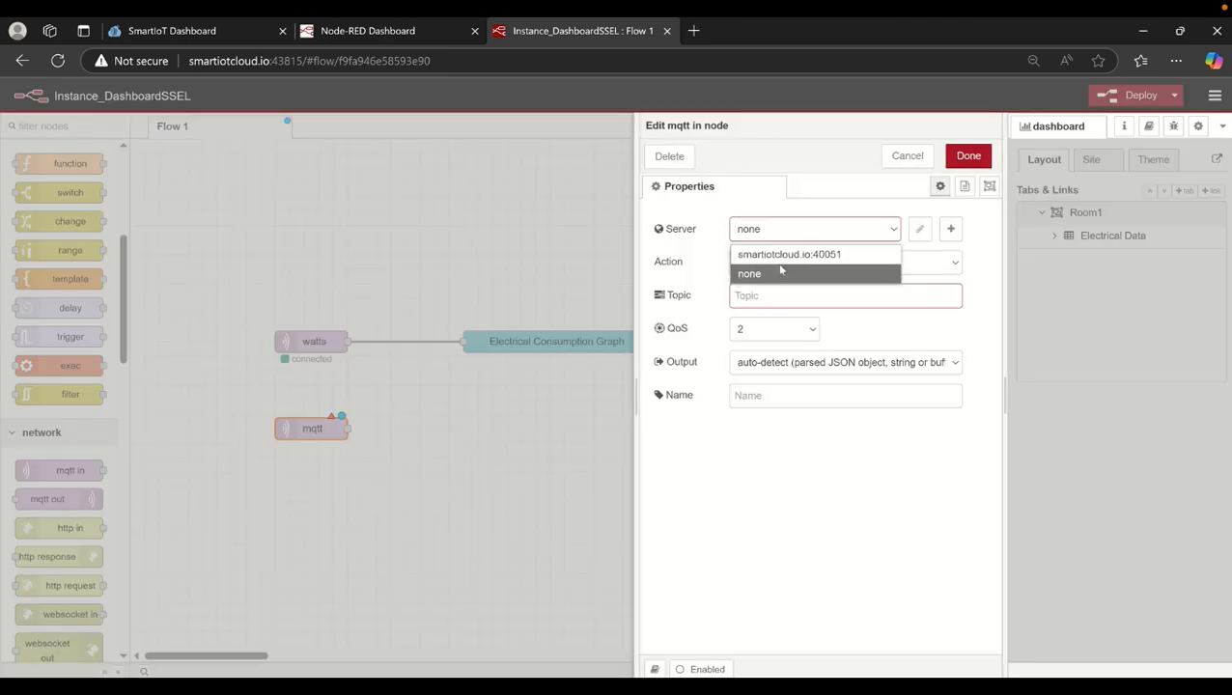
{"action": "left_click", "coordinate": [778, 255]}
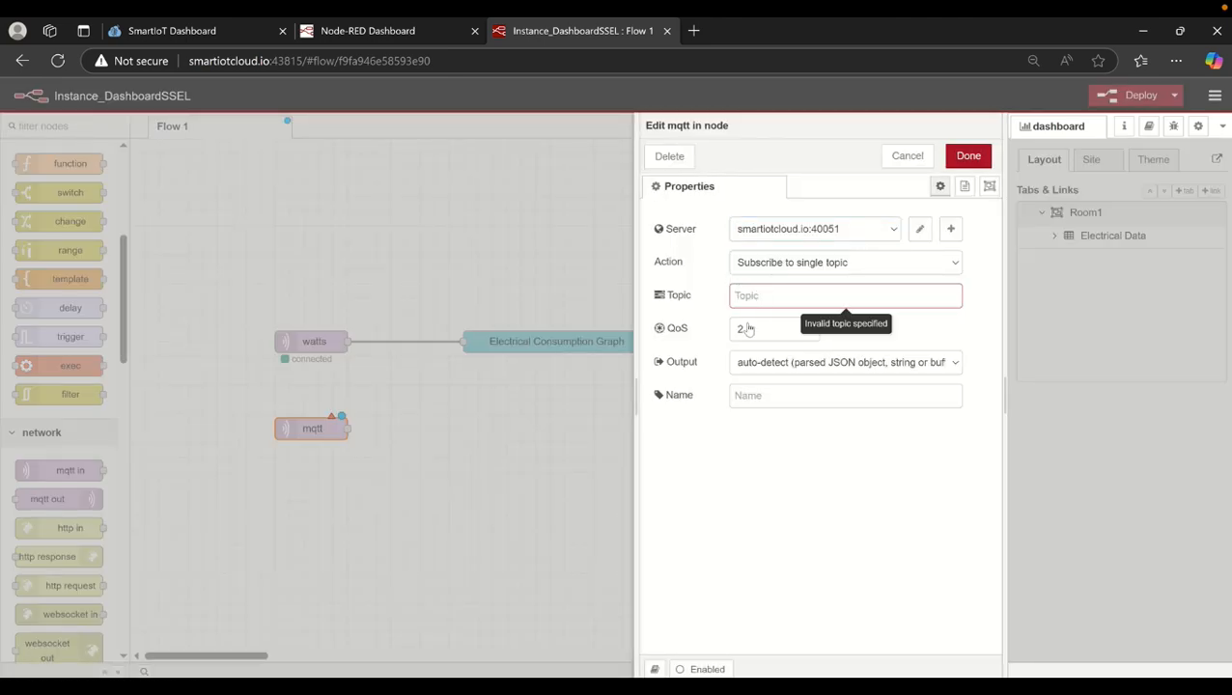
Set the new mqtt in node's QoS to 1 and its topic to meter2watts, and apply the changes
{"action": "left_click", "coordinate": [749, 329]}
{"action": "left_click", "coordinate": [744, 372]}
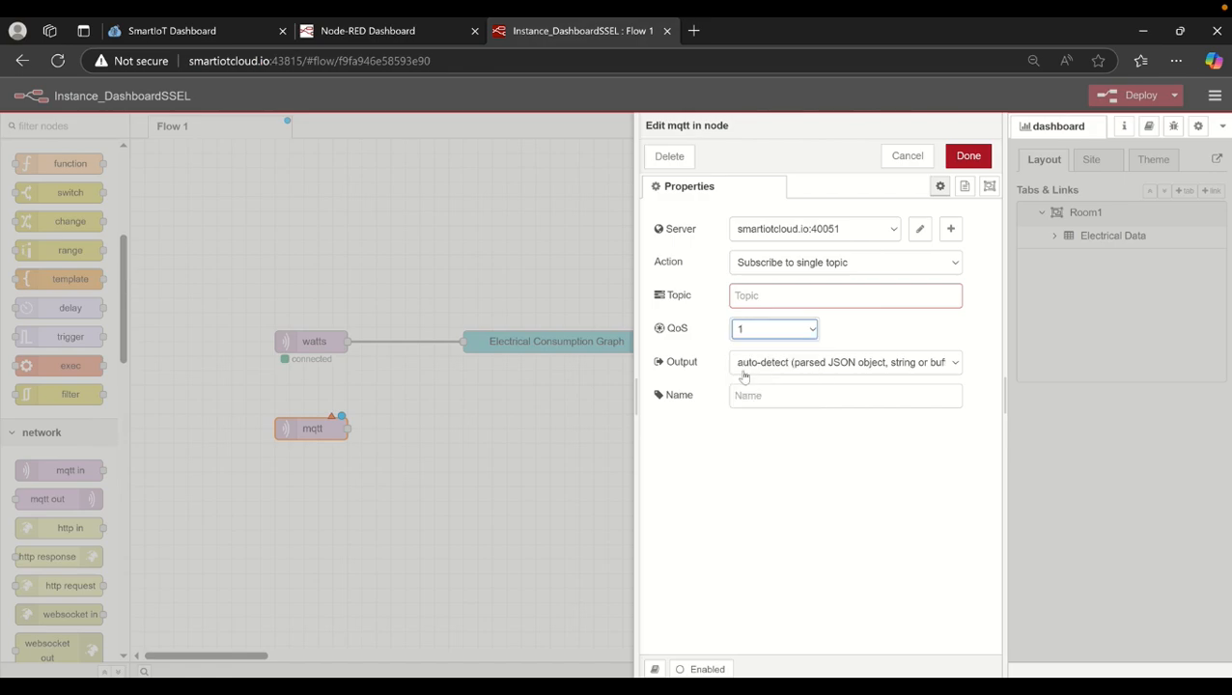
{"action": "left_click", "coordinate": [784, 297]}
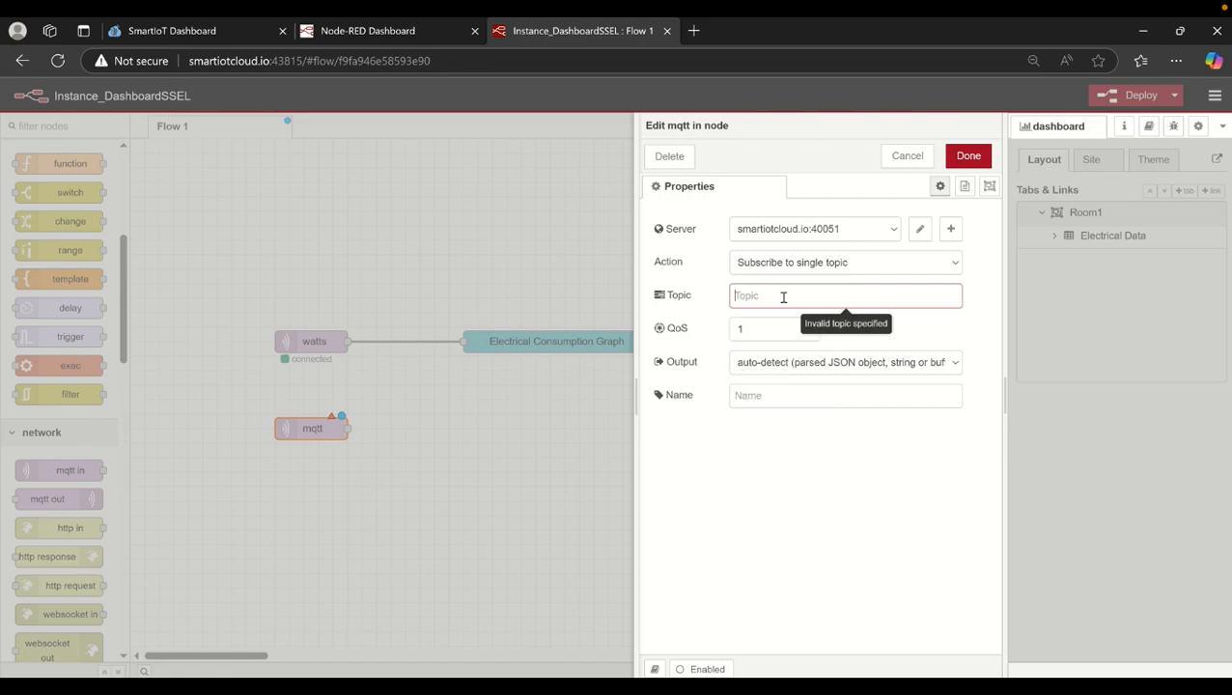
{"action": "type", "text": "watts"}
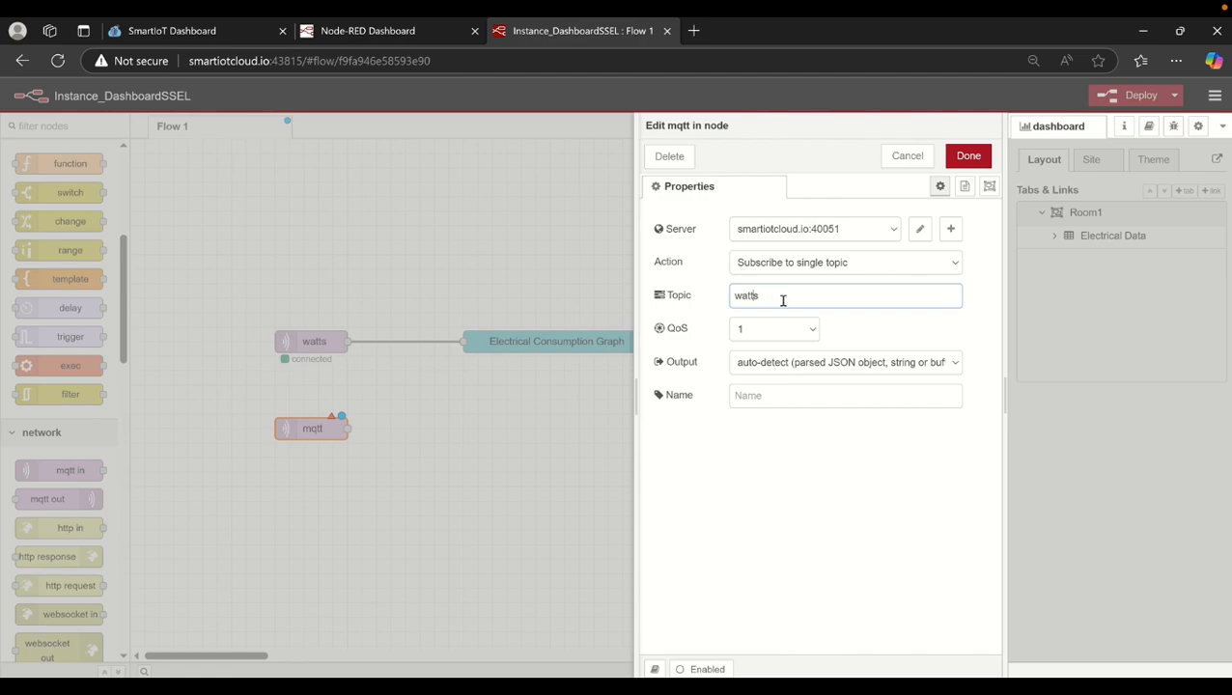
{"action": "type", "text": "meter2"}
{"action": "left_click", "coordinate": [969, 158]}
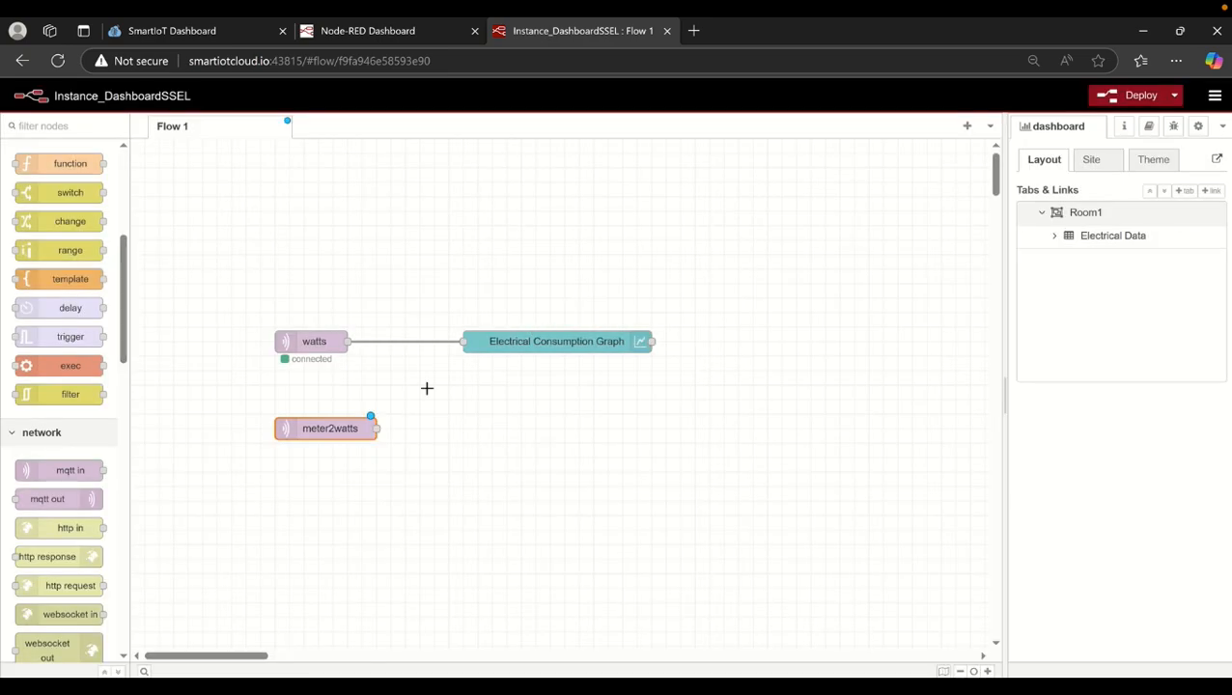
Wire the meter2watts node to the Electrical Consumption Graph node and deploy the flow, nudging the meter2watts node slightly left
{"action": "left_click_drag", "start_coordinate": [379, 429], "coordinate": [471, 342]}
{"action": "left_click", "coordinate": [316, 445]}
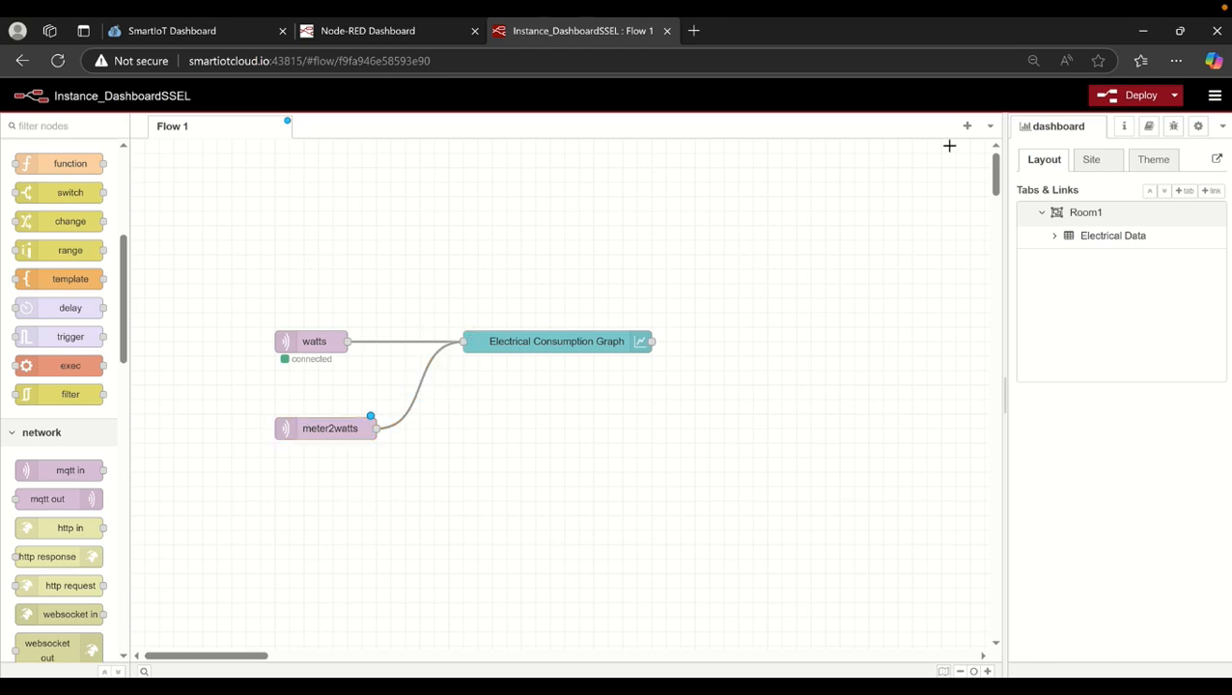
{"action": "left_click", "coordinate": [1116, 106]}
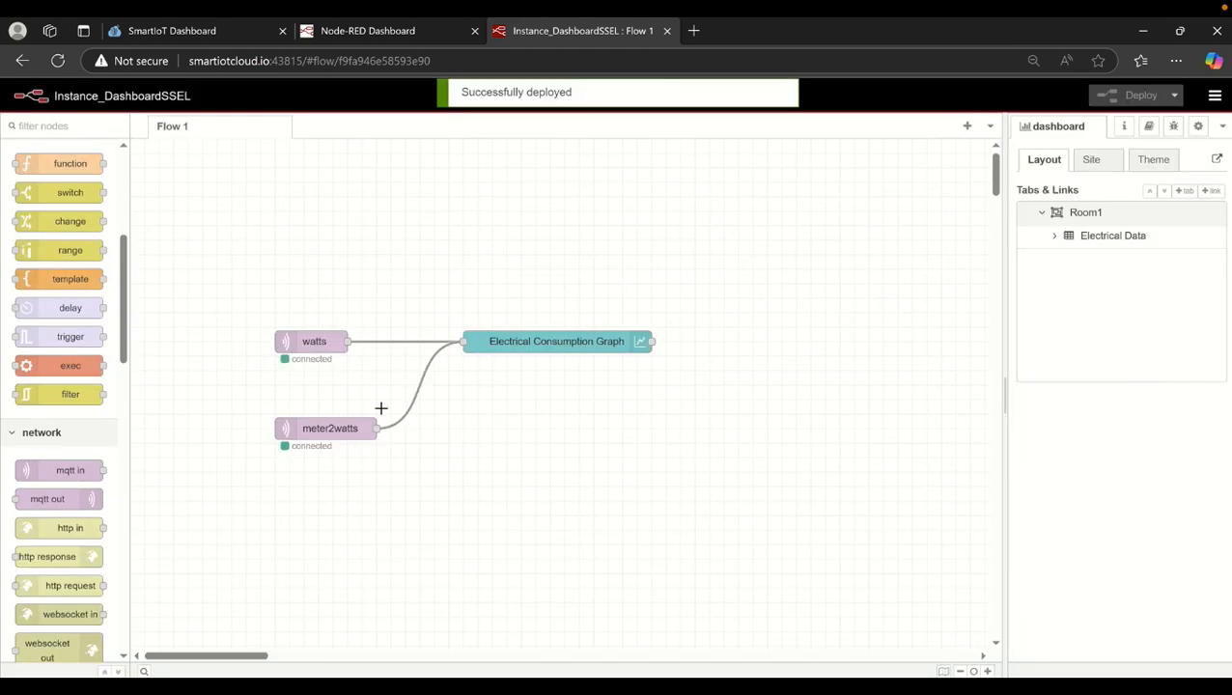
{"action": "left_click_drag", "start_coordinate": [357, 430], "coordinate": [342, 431]}
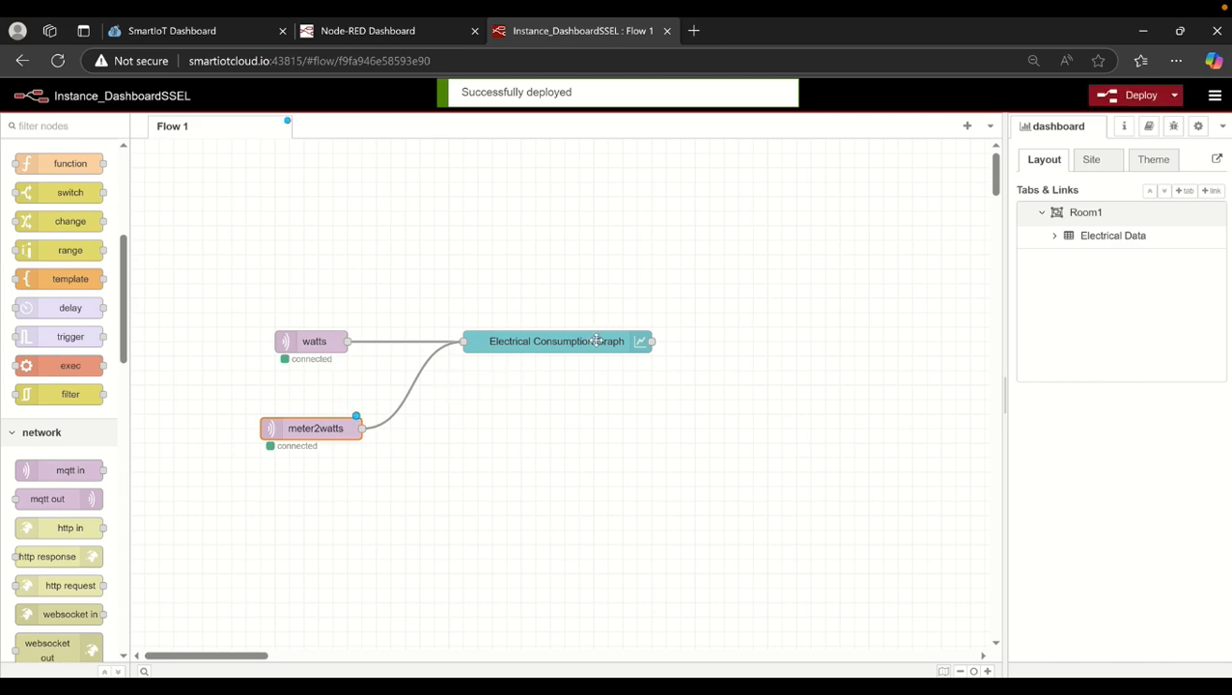
Switch to File Explorer and open the Python file "Script to imitate watts for meter 2" with Visual Studio Code
{"action": "mouse_move", "coordinate": [410, 688]}
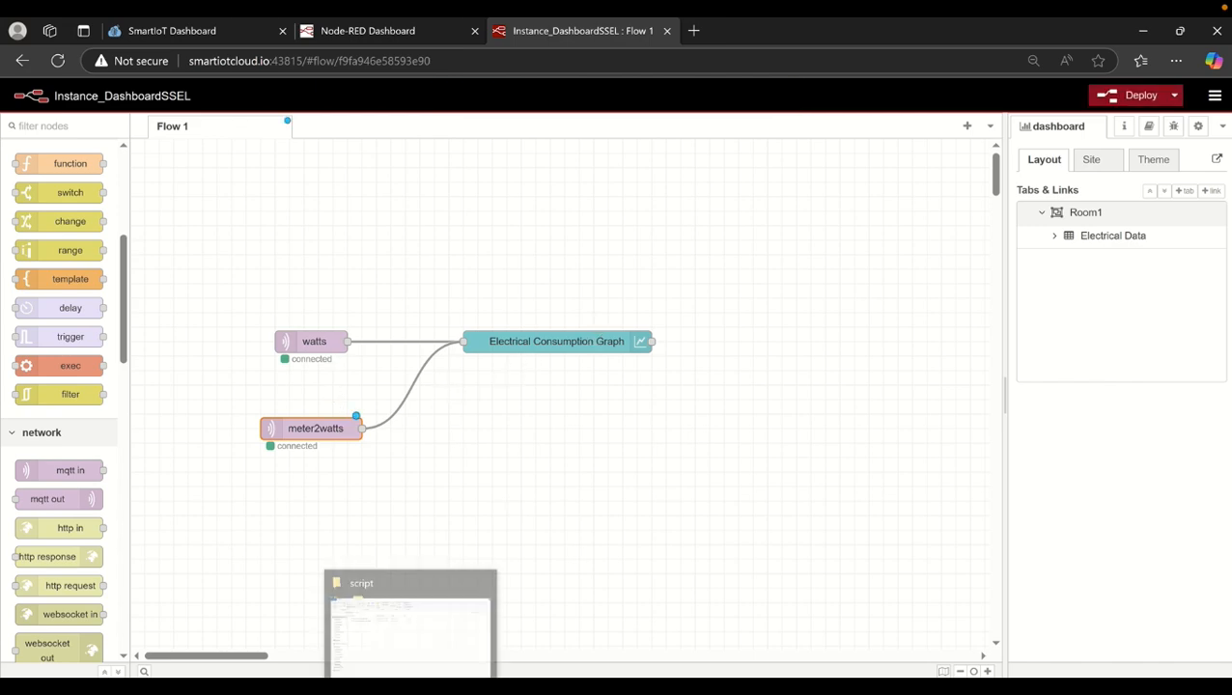
{"action": "left_click", "coordinate": [420, 659]}
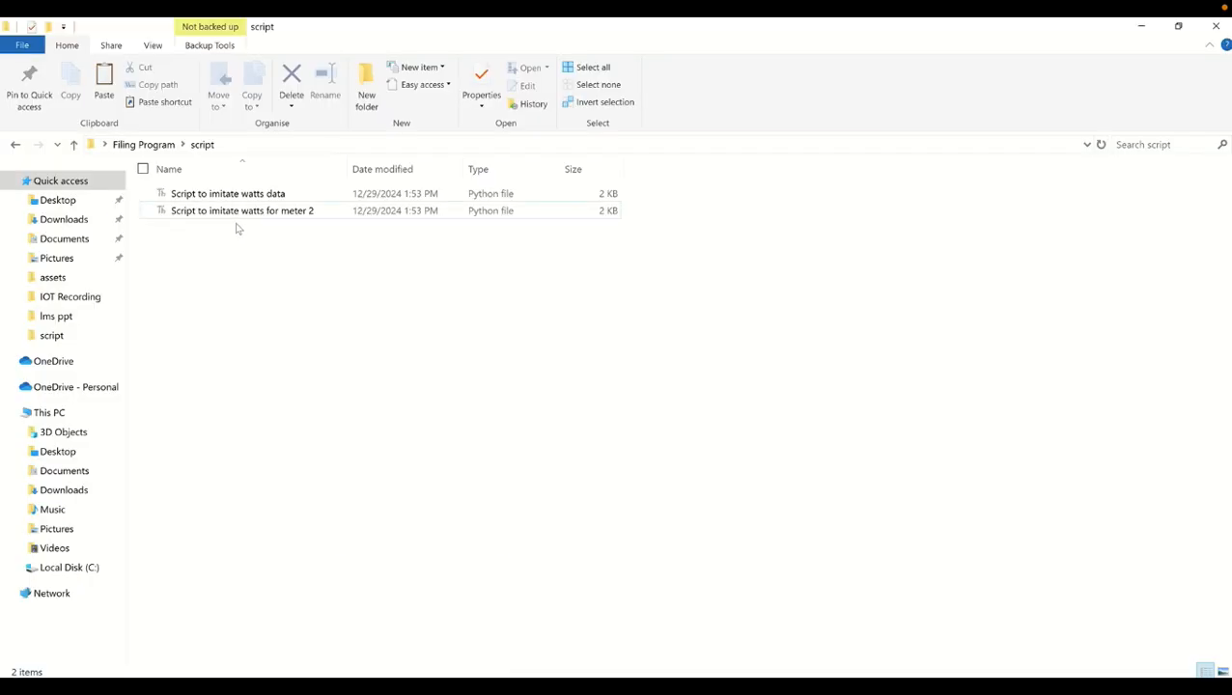
{"action": "left_click", "coordinate": [294, 219]}
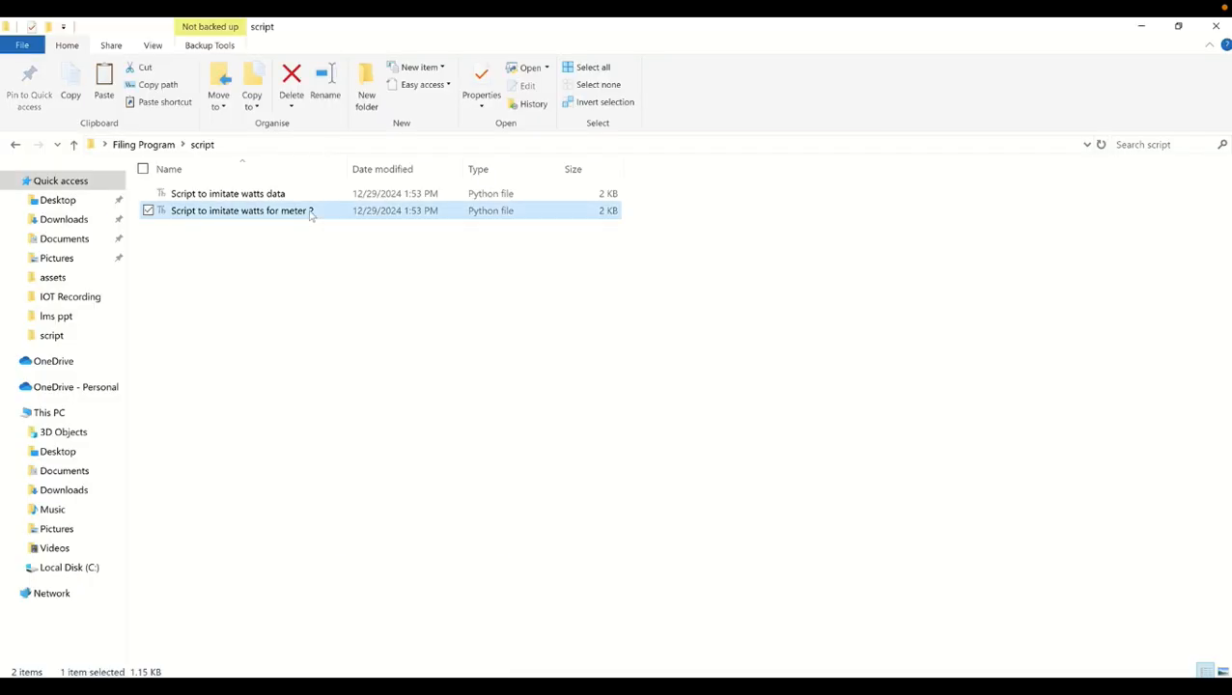
{"action": "right_click", "coordinate": [310, 213]}
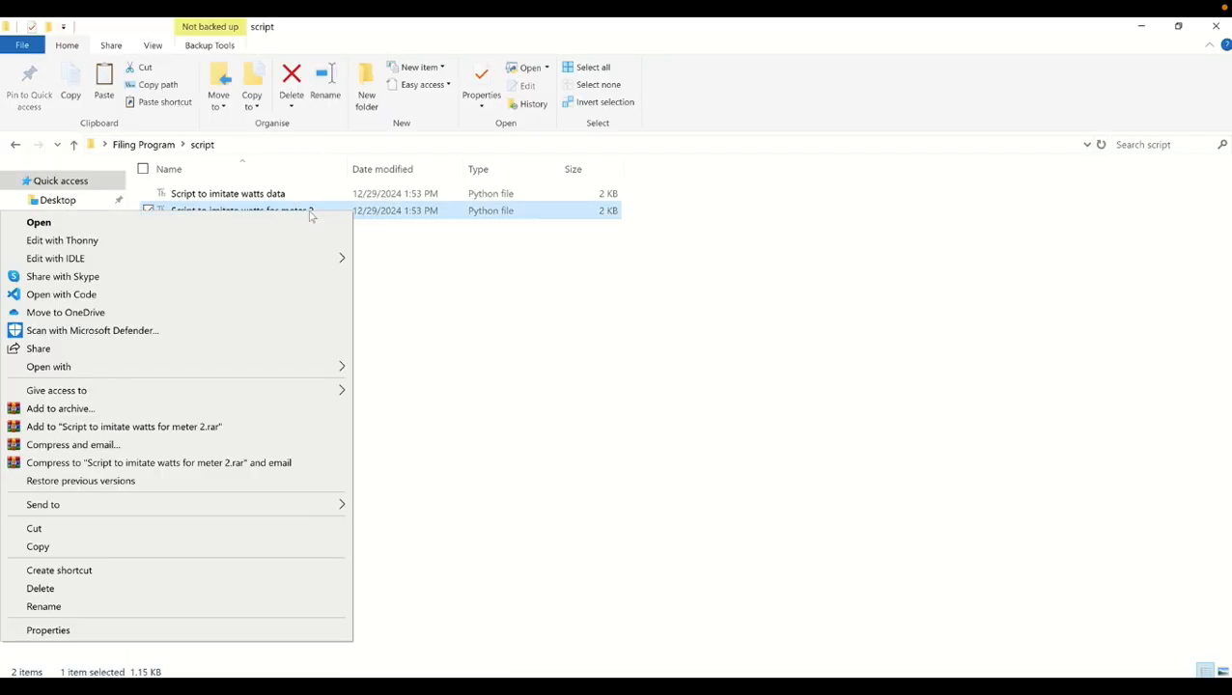
{"action": "left_click", "coordinate": [228, 294]}
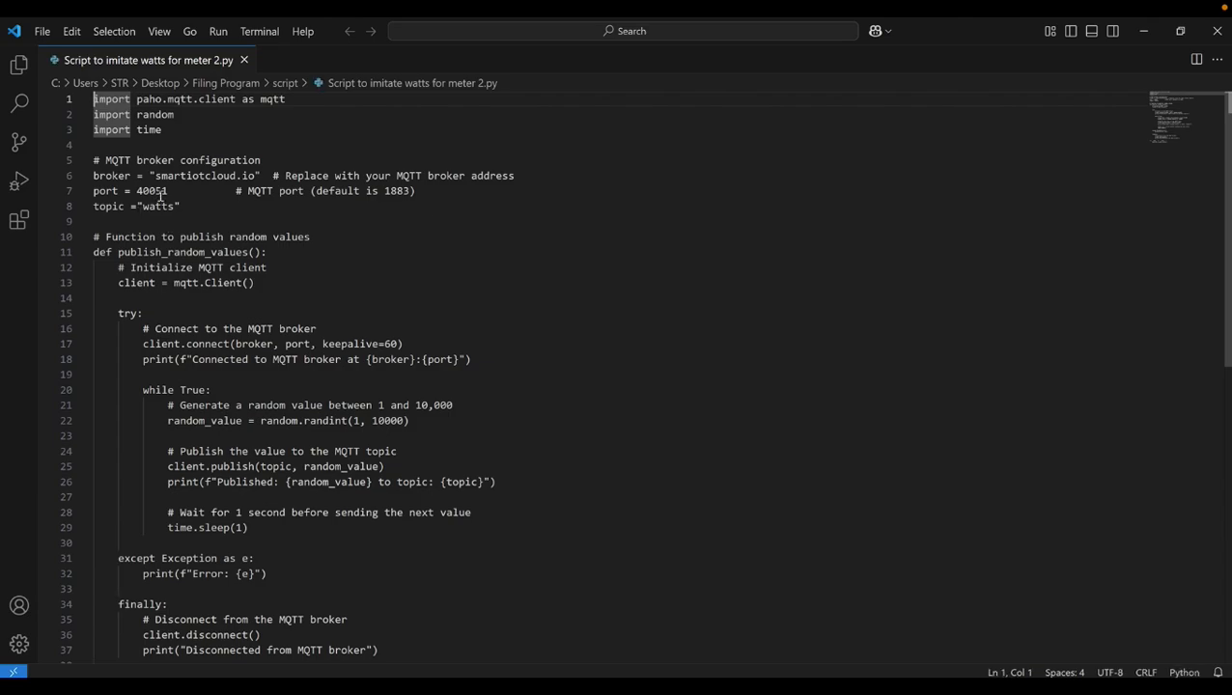
Replace the meter 2 script's topic with meter2watts, checking the name in the Node-RED flow, and save the file
{"action": "left_click", "coordinate": [170, 191]}
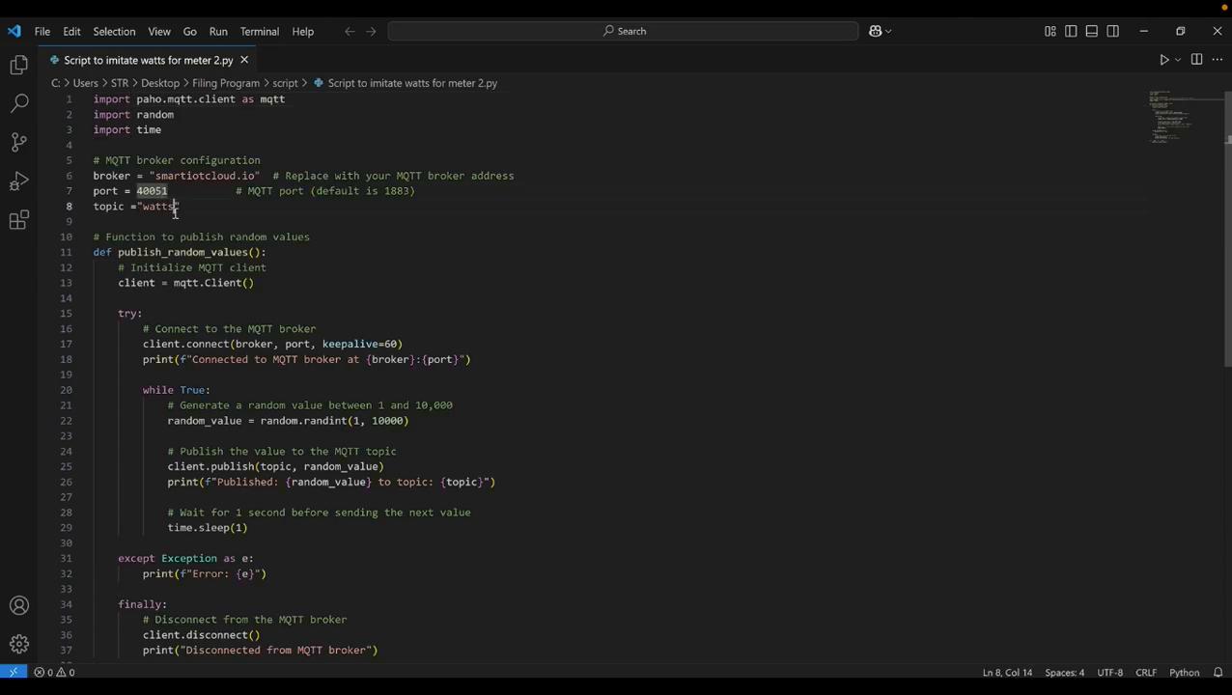
{"action": "left_click", "coordinate": [177, 206]}
{"action": "key", "text": "BackSpace"}
{"action": "key", "text": "BackSpace"}
{"action": "key", "text": "BackSpace"}
{"action": "key", "text": "BackSpace"}
{"action": "key", "text": "BackSpace"}
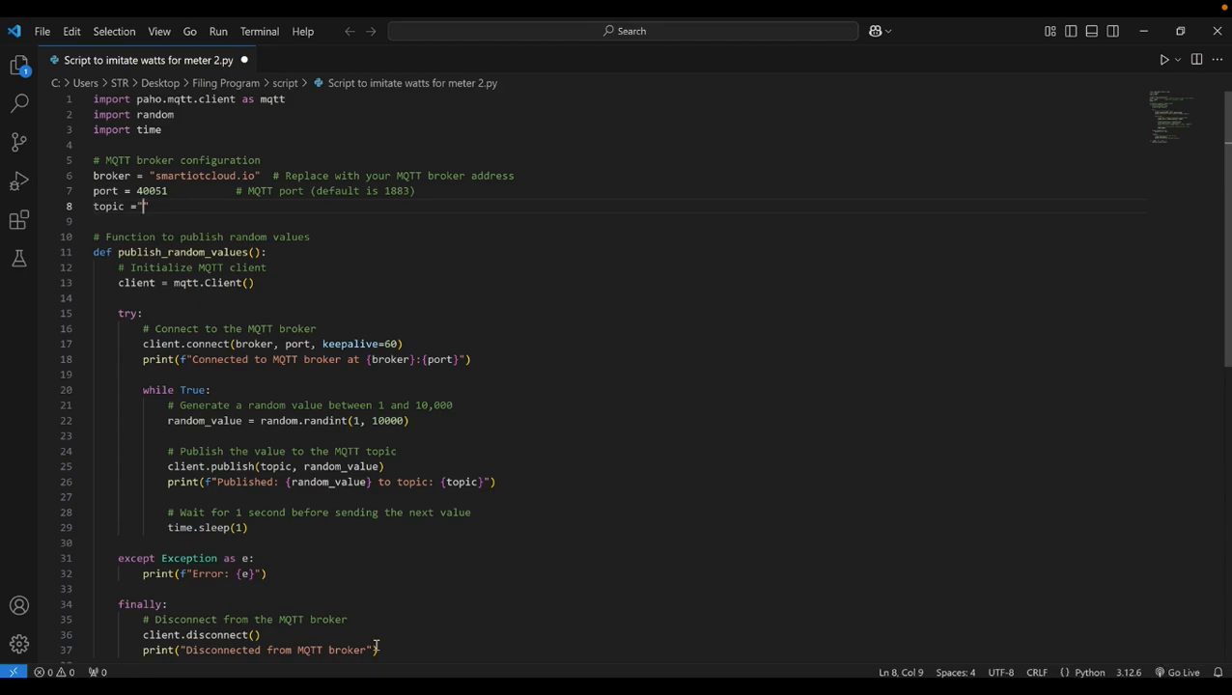
{"action": "key", "text": "alt+Tab"}
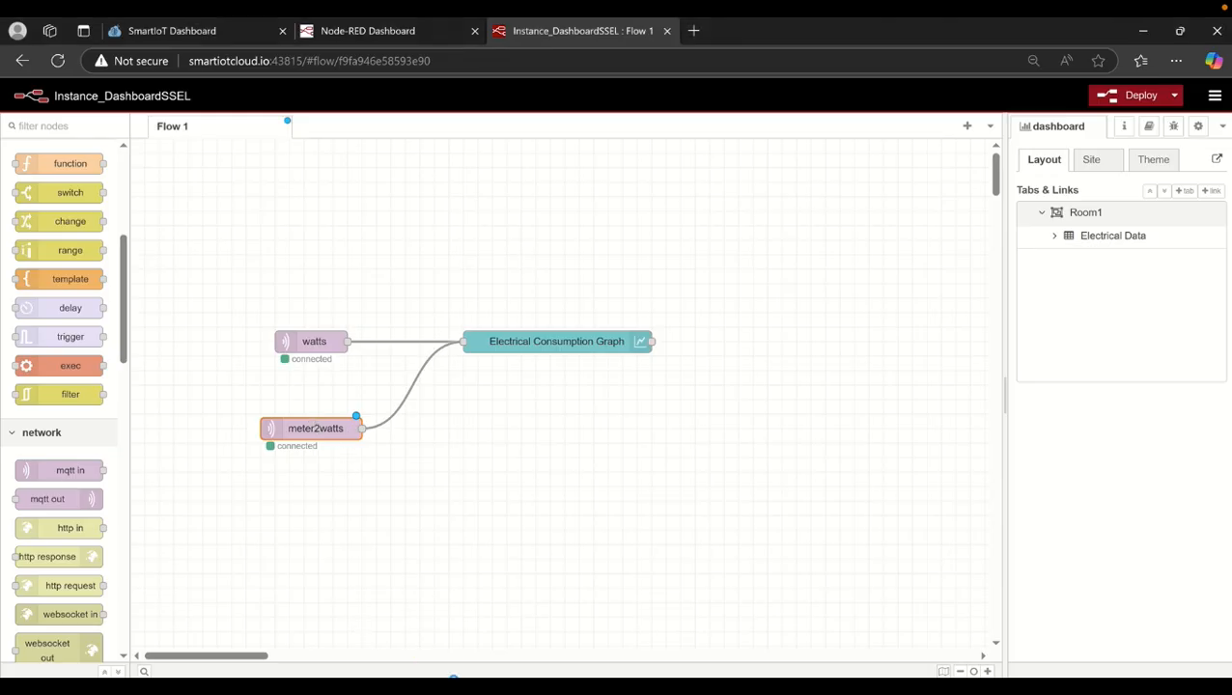
{"action": "key", "text": "alt+Tab"}
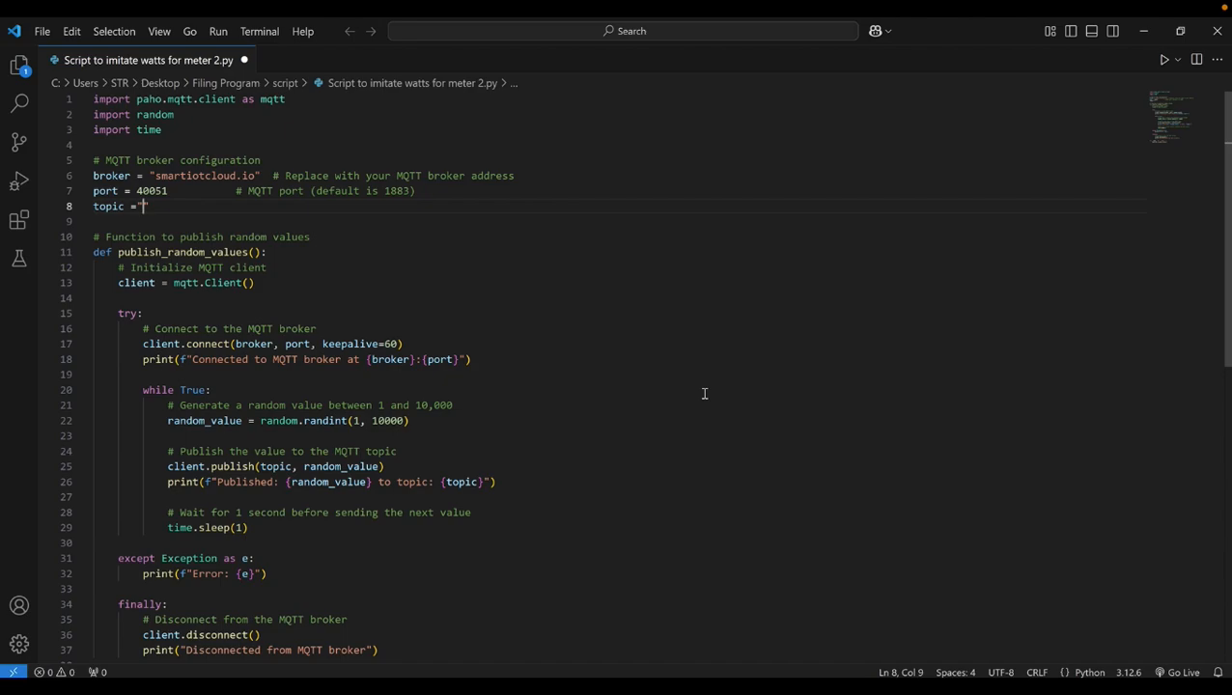
{"action": "type", "text": "meter2watts"}
{"action": "key", "text": "ctrl+s"}
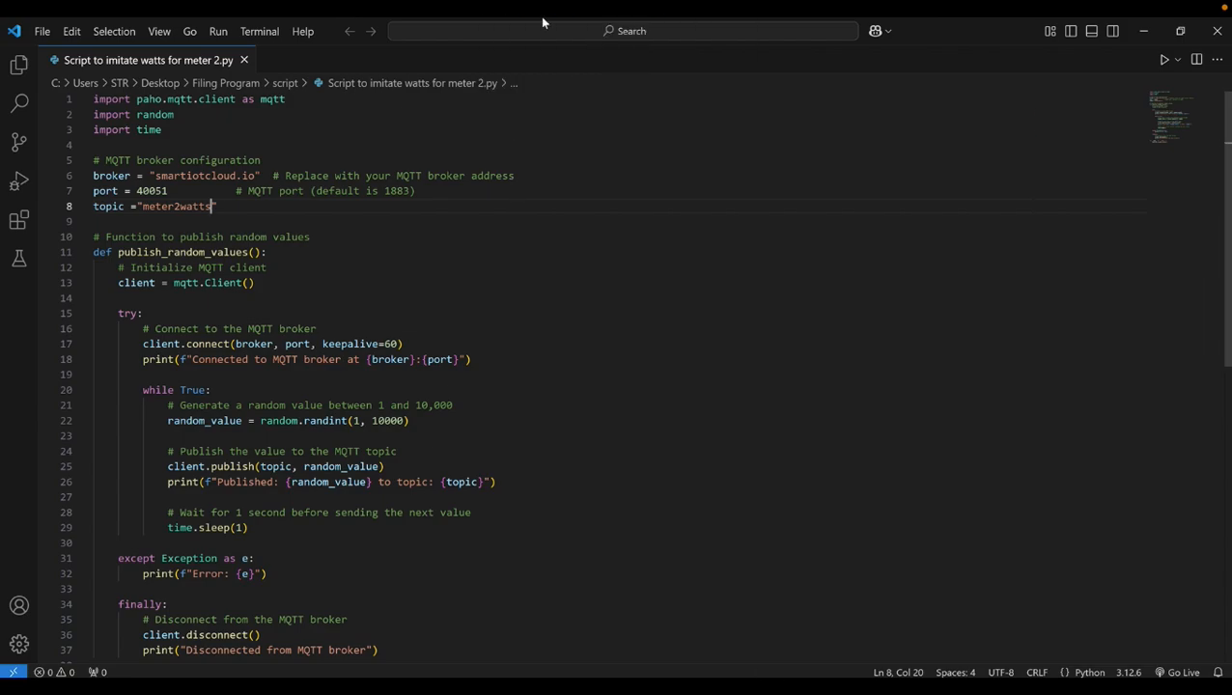
{"action": "mouse_move", "coordinate": [537, 25]}
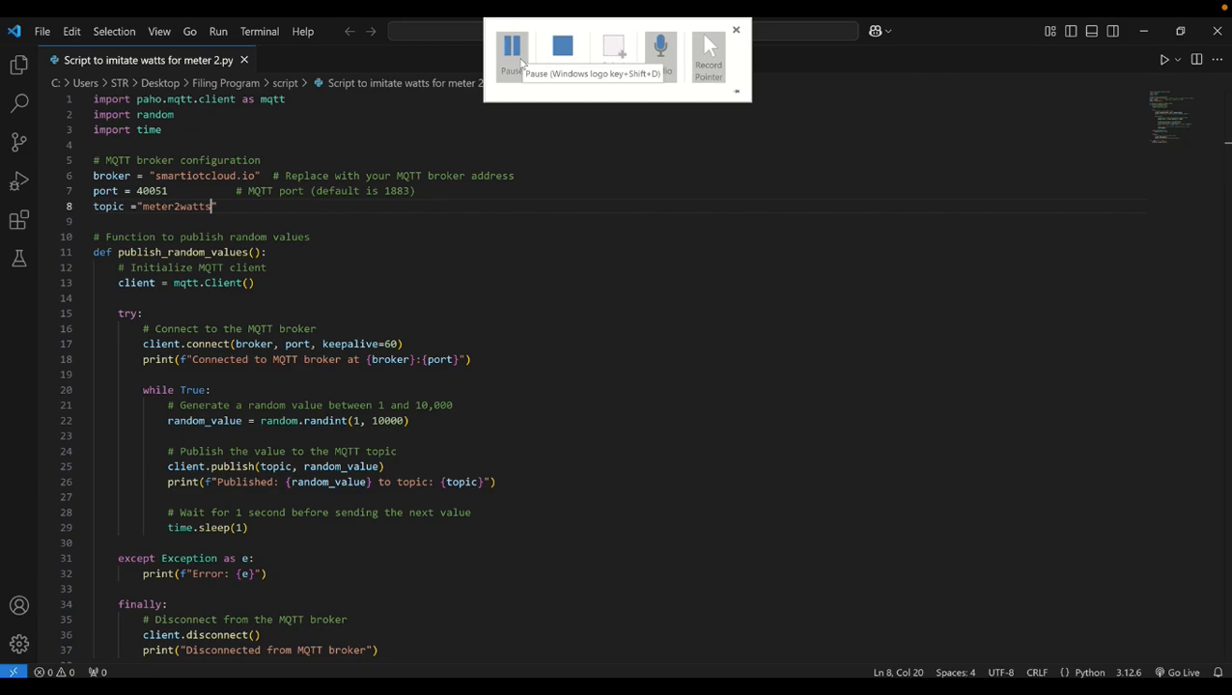
{"action": "left_click", "coordinate": [512, 54]}
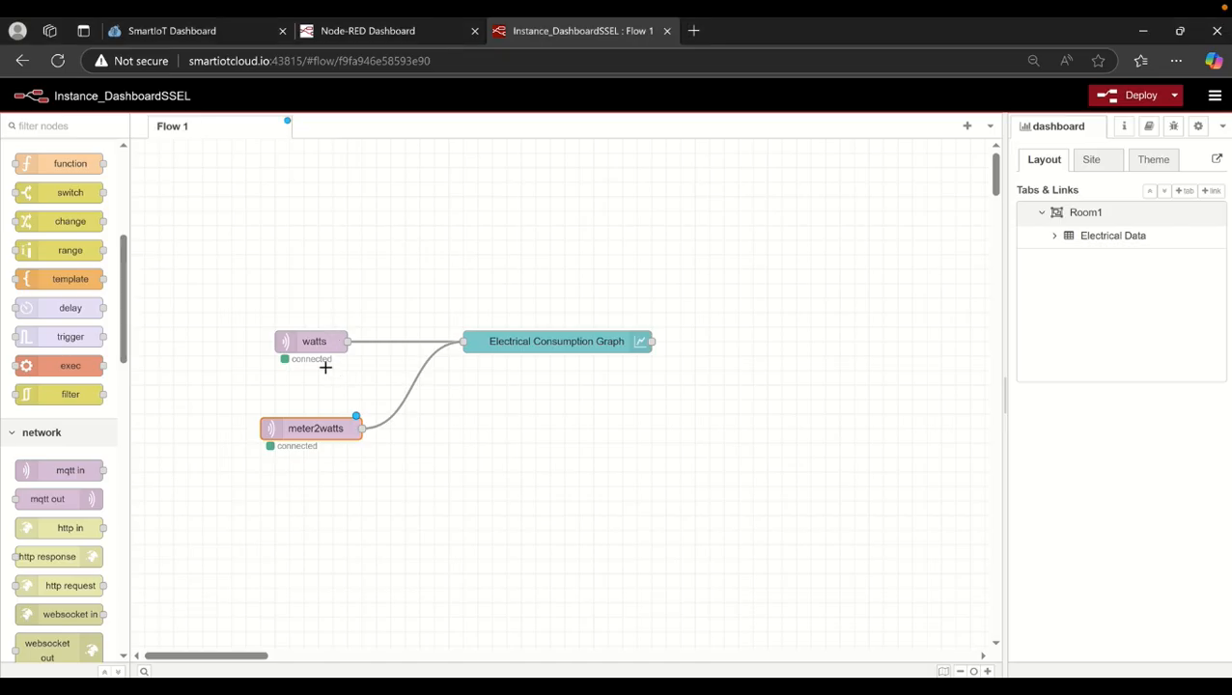
Open the Node-RED Dashboard page and examine the watts and meter2watts lines on the Electrical Consumption Graph
{"action": "left_click", "coordinate": [398, 38]}
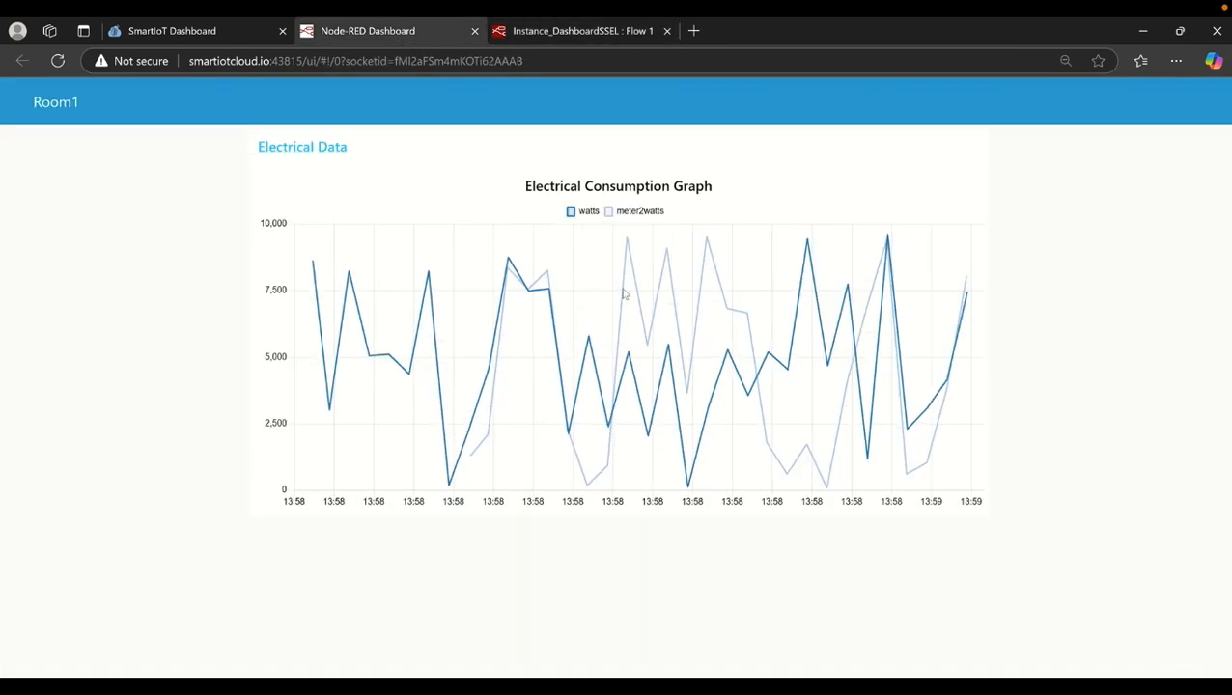
{"action": "mouse_move", "coordinate": [609, 368]}
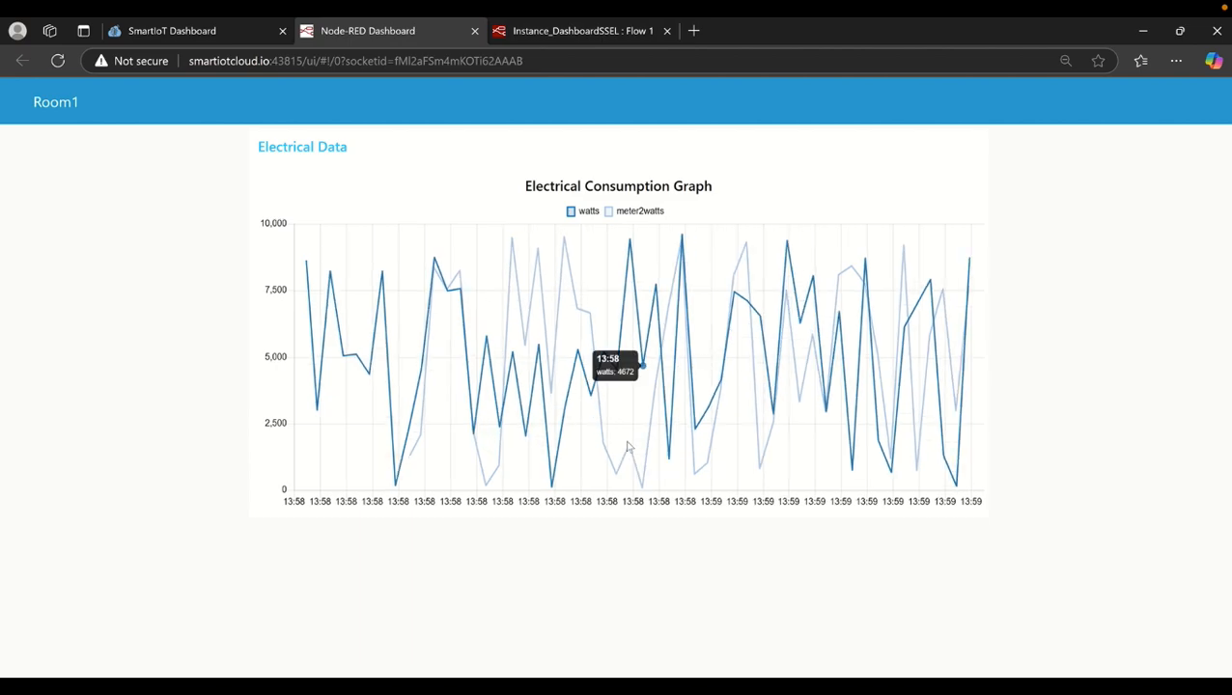
Stop both simulation scripts by closing their two py.exe console windows
{"action": "left_click", "coordinate": [610, 686]}
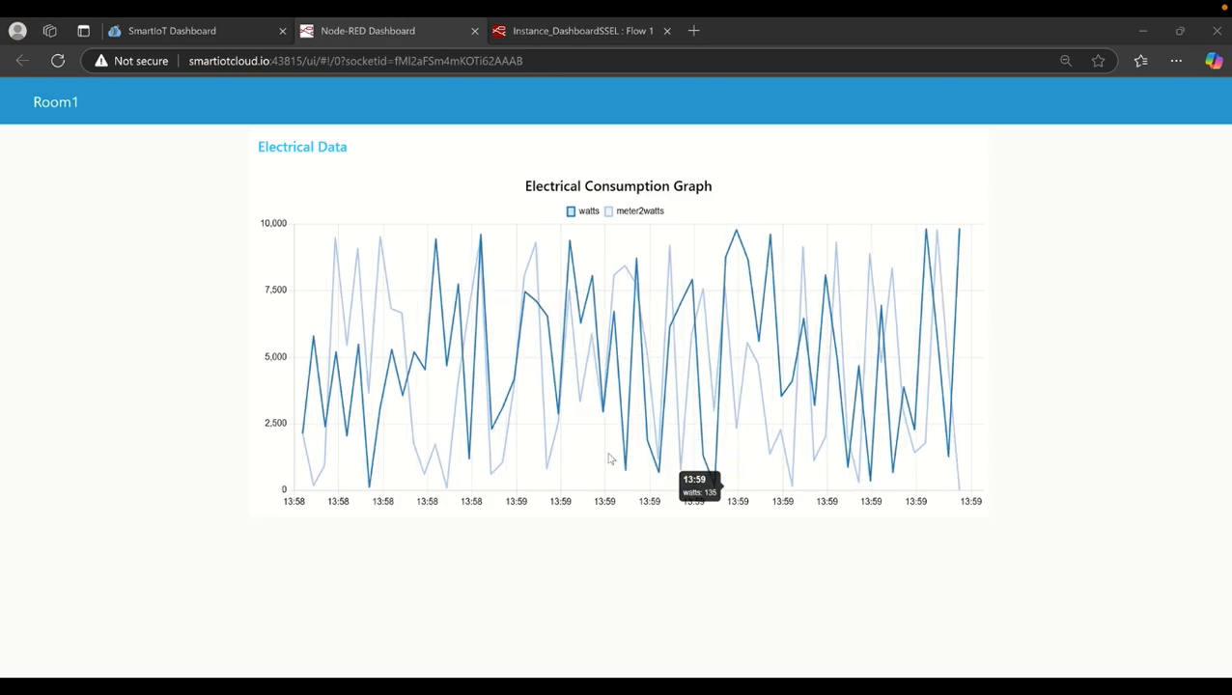
{"action": "mouse_move", "coordinate": [449, 21]}
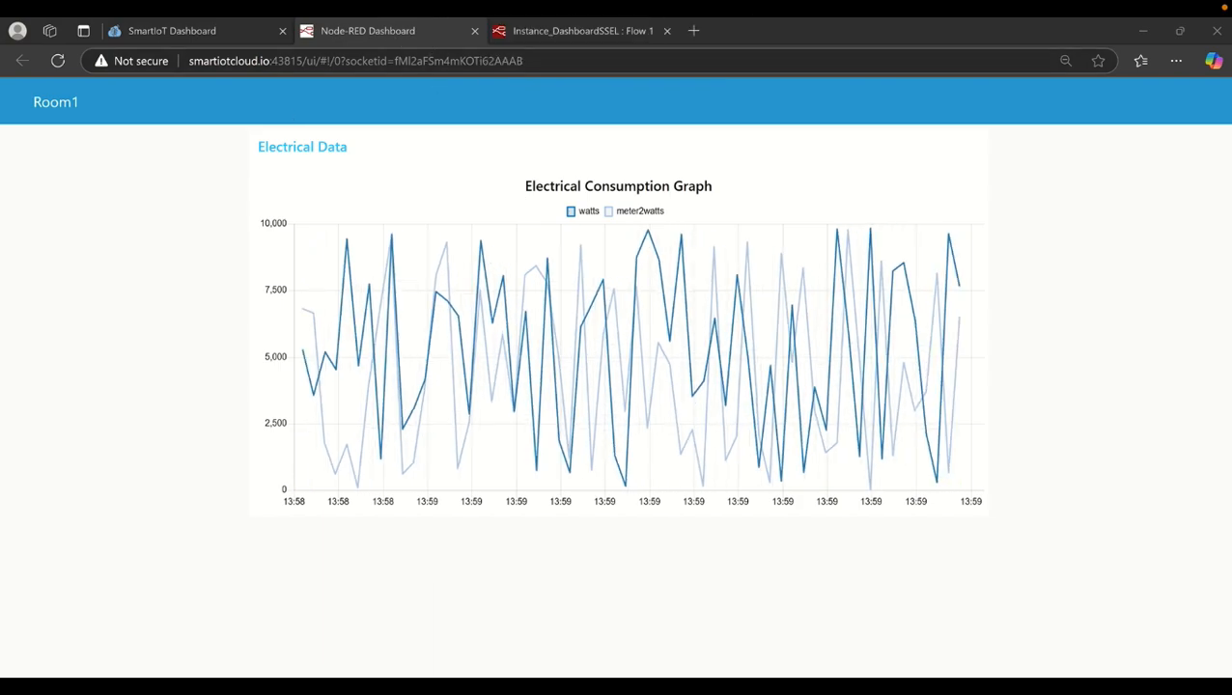
{"action": "mouse_move", "coordinate": [613, 688]}
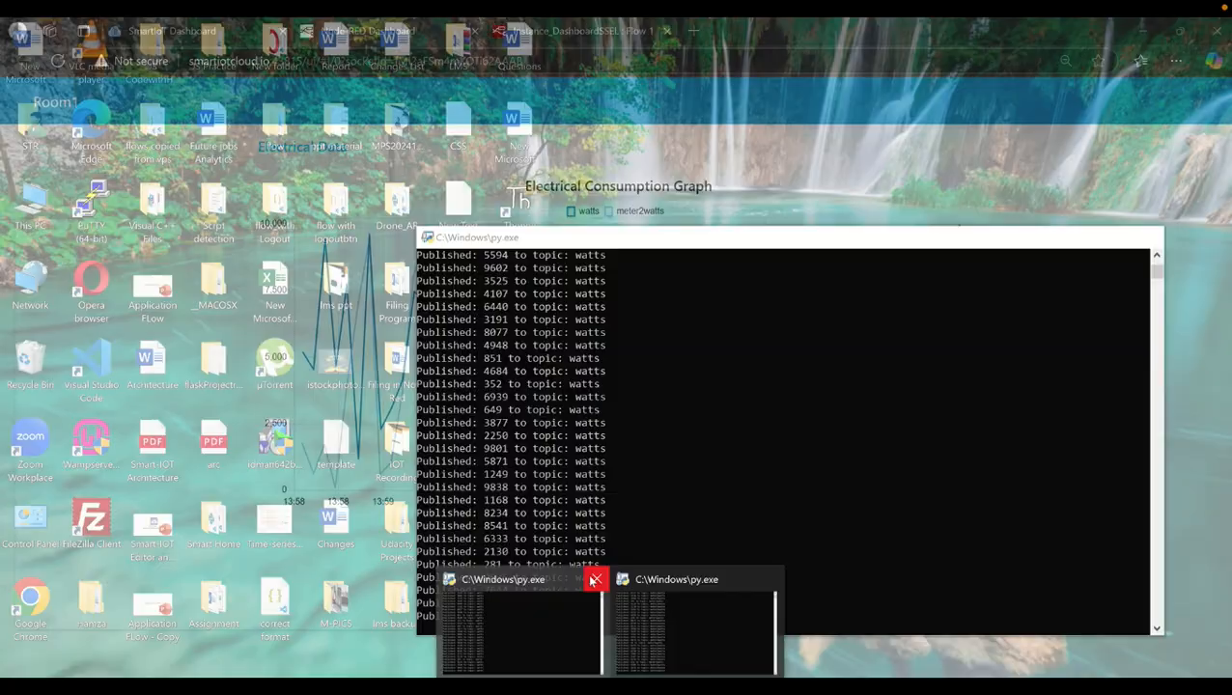
{"action": "left_click", "coordinate": [592, 580]}
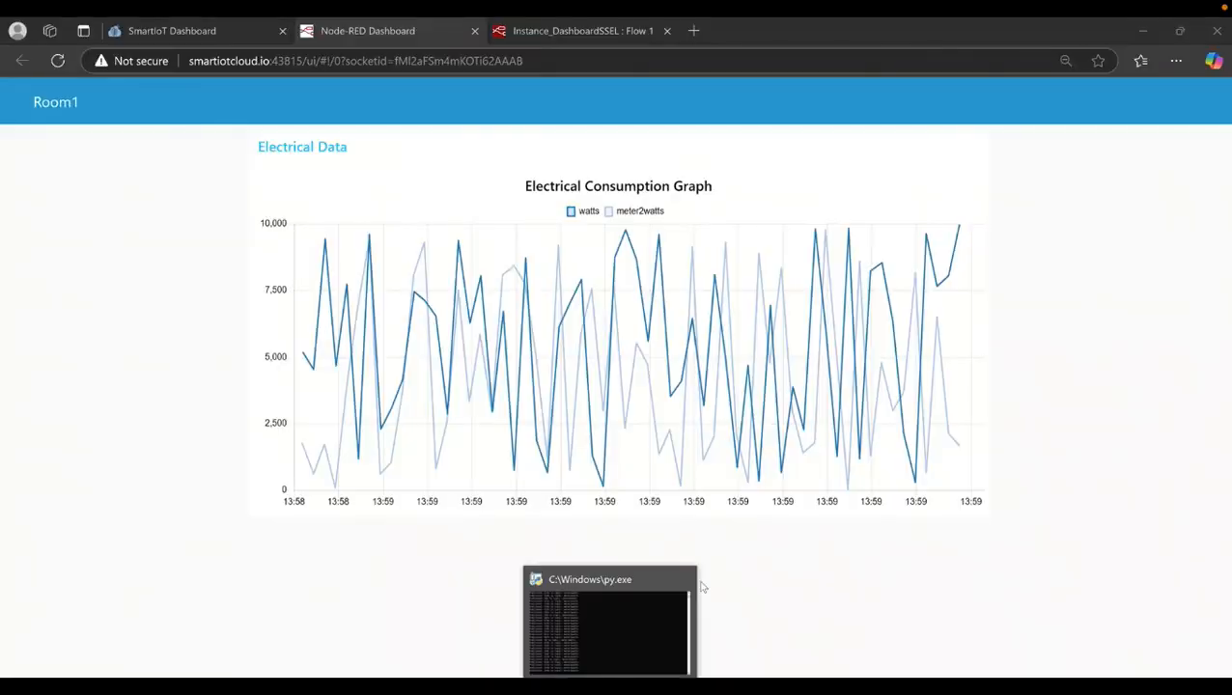
{"action": "left_click", "coordinate": [687, 579]}
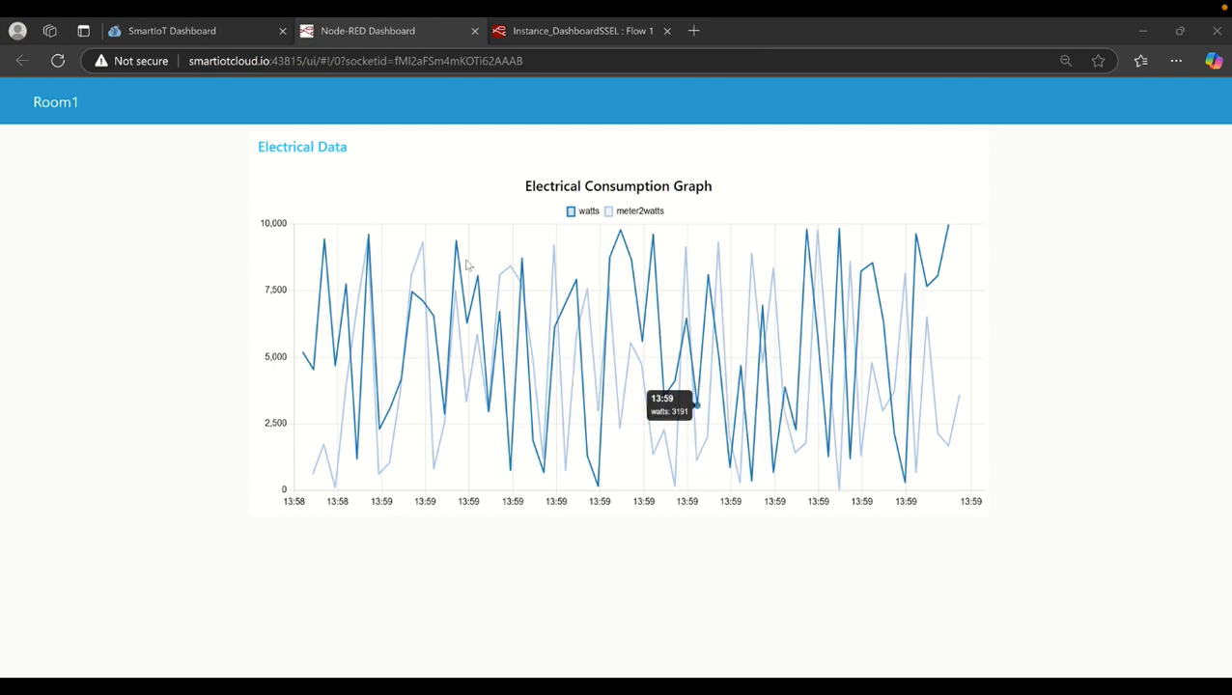
Add a dashboard button node to Flow 1 below the meter nodes and assign it to the [Room1] Electrical Data group
{"action": "left_click", "coordinate": [62, 63]}
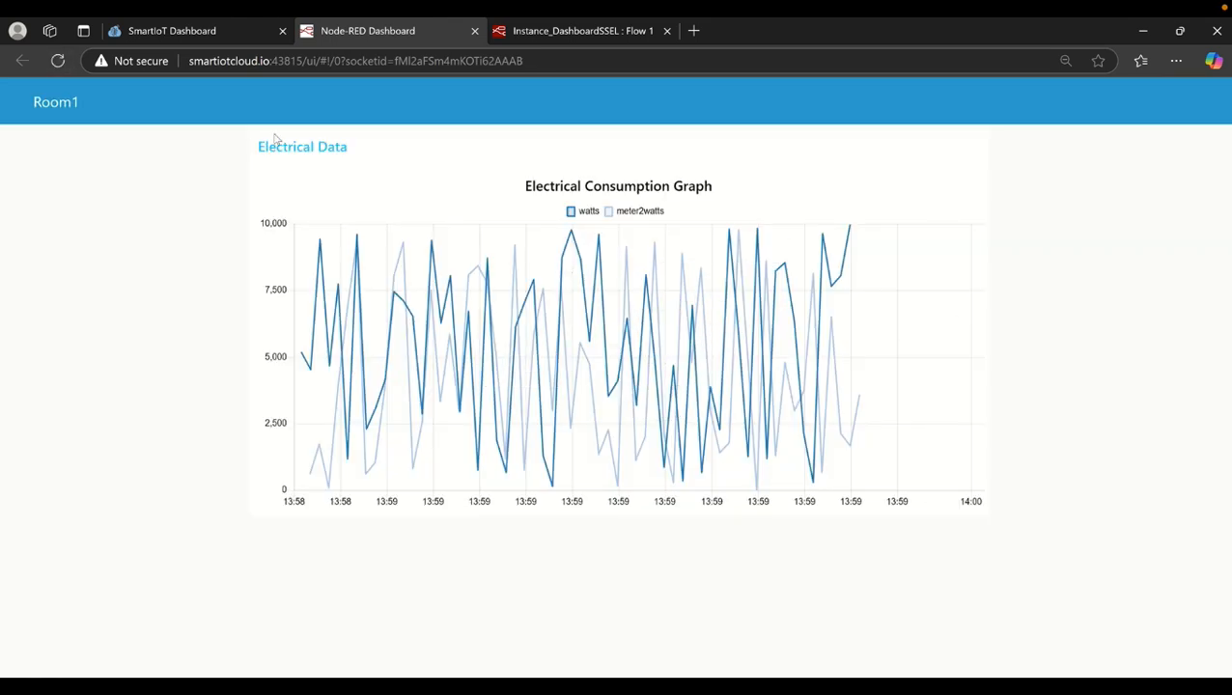
{"action": "left_click", "coordinate": [535, 31]}
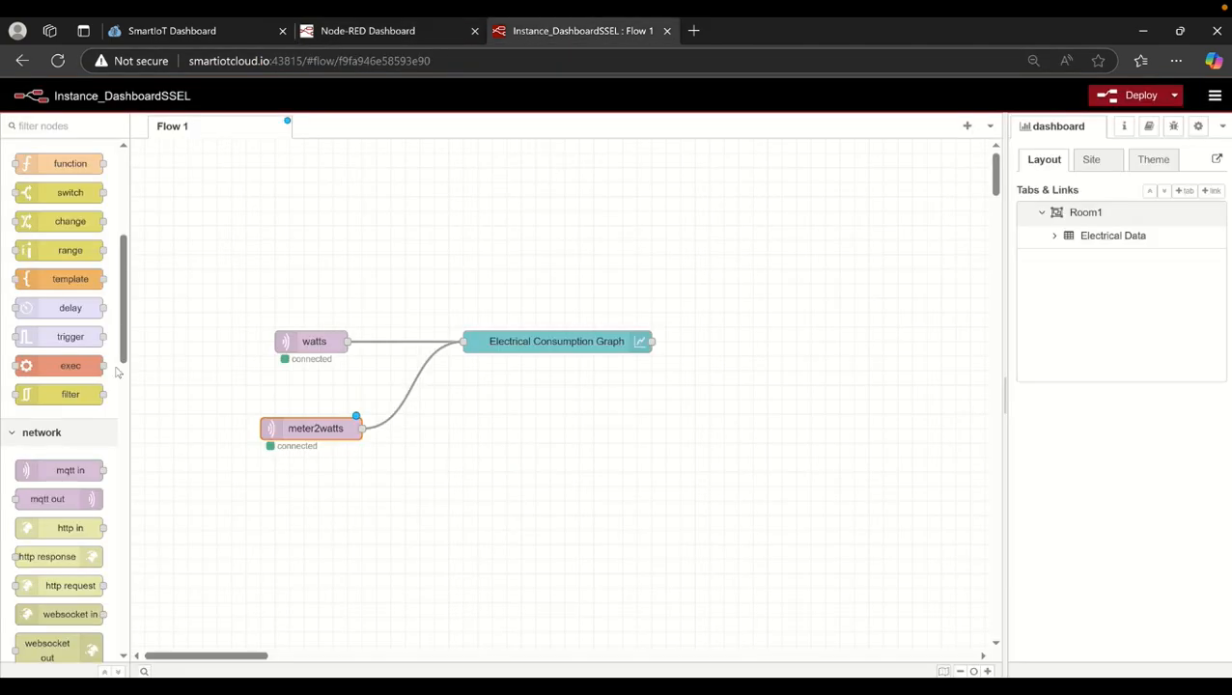
{"action": "scroll", "coordinate": [58, 406], "scroll_direction": "down", "scroll_amount": 10}
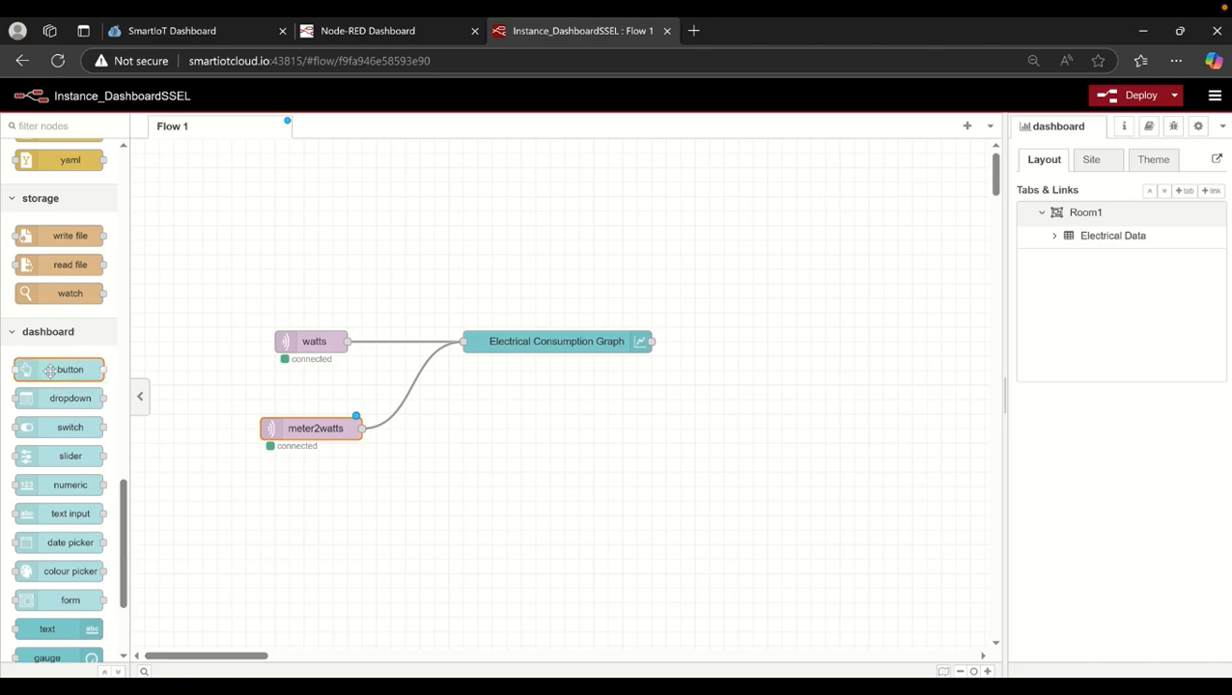
{"action": "left_click_drag", "start_coordinate": [71, 369], "coordinate": [489, 522]}
{"action": "double_click", "coordinate": [492, 522]}
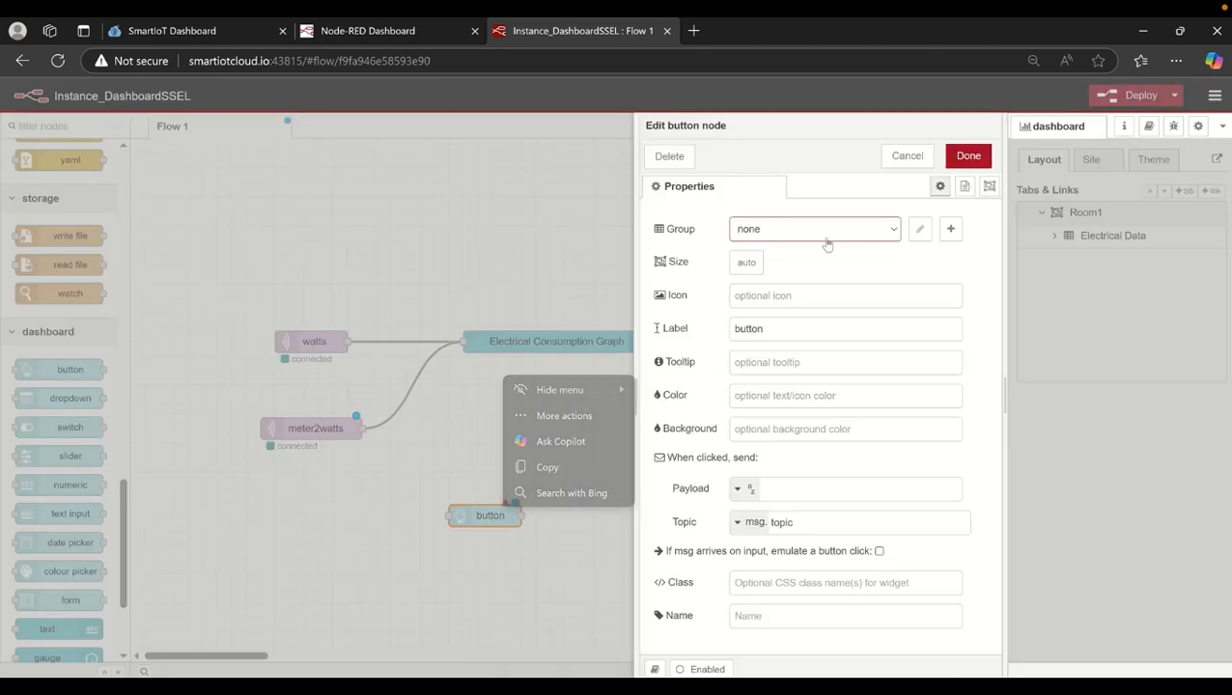
{"action": "left_click", "coordinate": [819, 232]}
{"action": "left_click", "coordinate": [797, 257]}
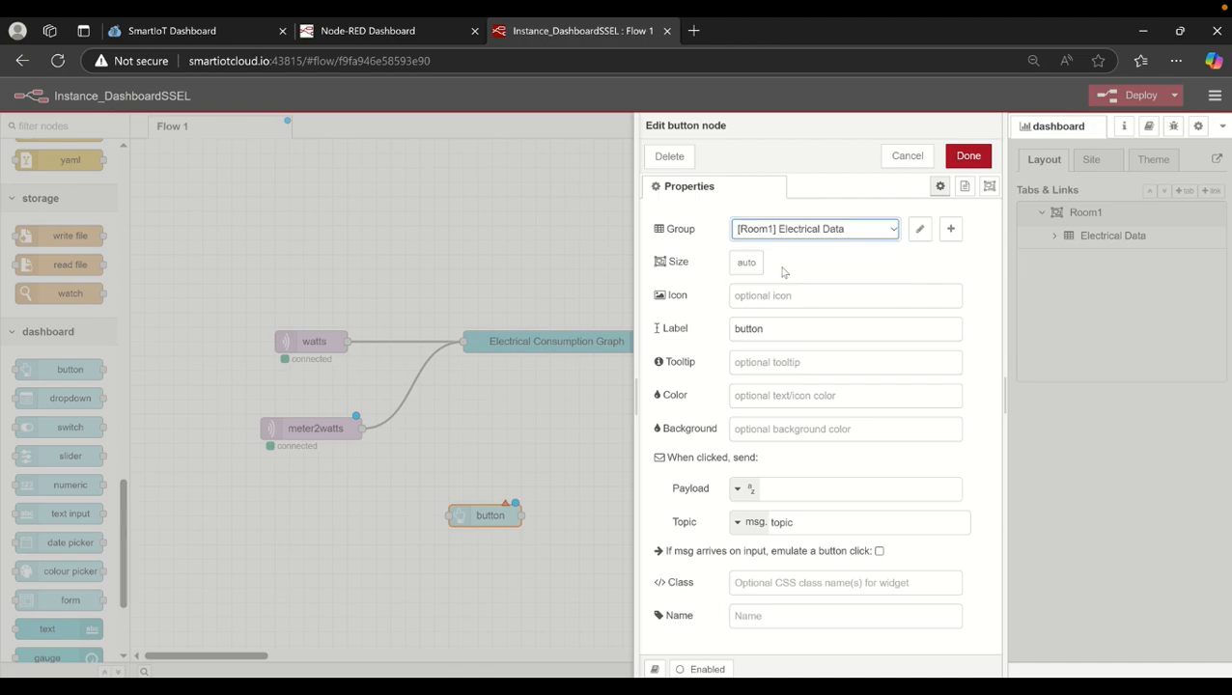
Label the button node Clear Graph, give it the JSON payload [], and save its properties
{"action": "left_click", "coordinate": [774, 333]}
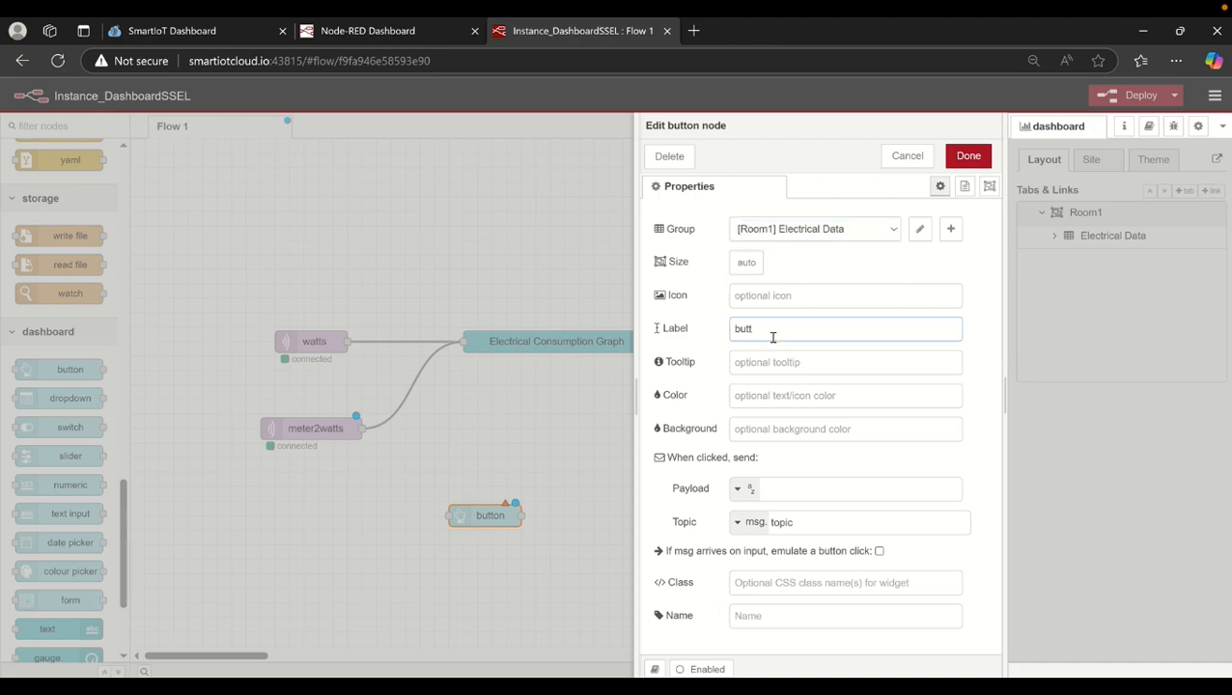
{"action": "key", "text": "BackSpace"}
{"action": "type", "text": "Clear Graph"}
{"action": "left_click", "coordinate": [743, 490]}
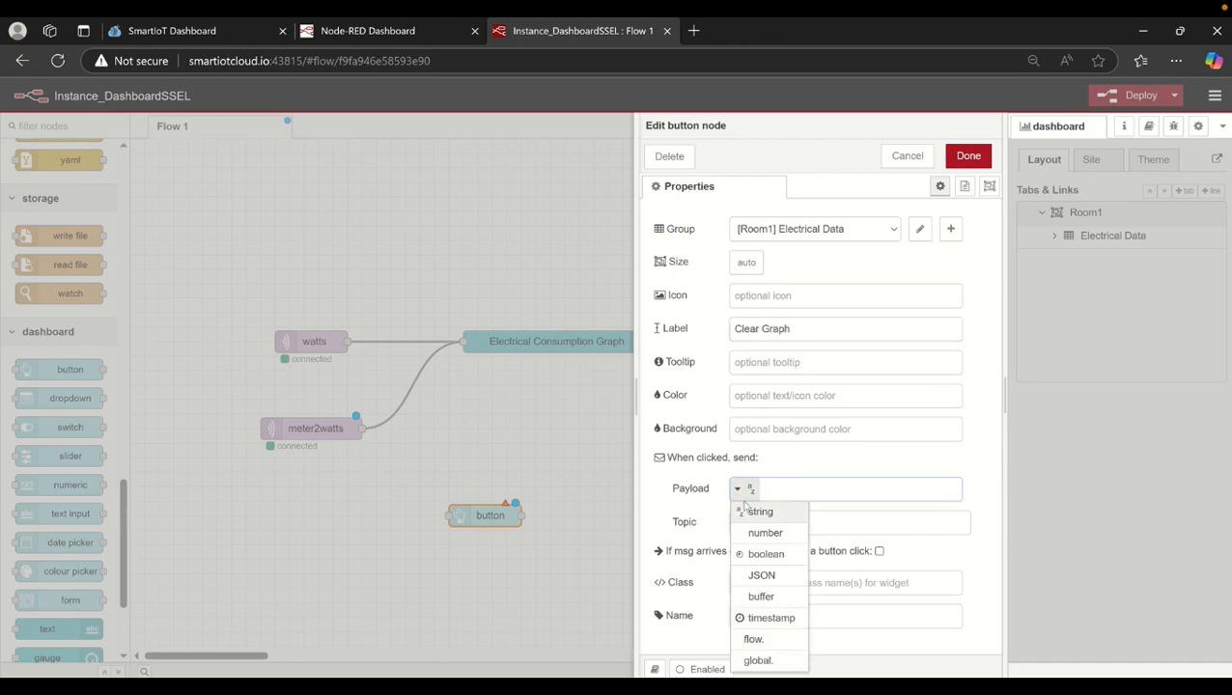
{"action": "left_click", "coordinate": [760, 576]}
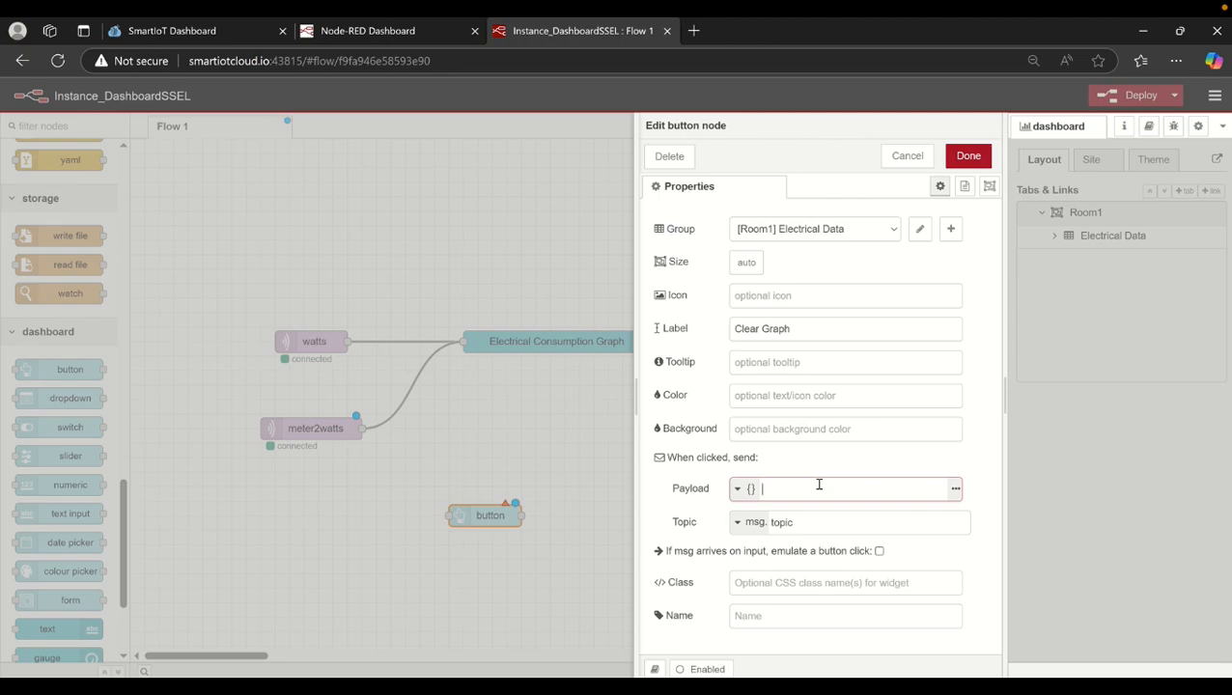
{"action": "type", "text": "[]"}
{"action": "left_click", "coordinate": [891, 473]}
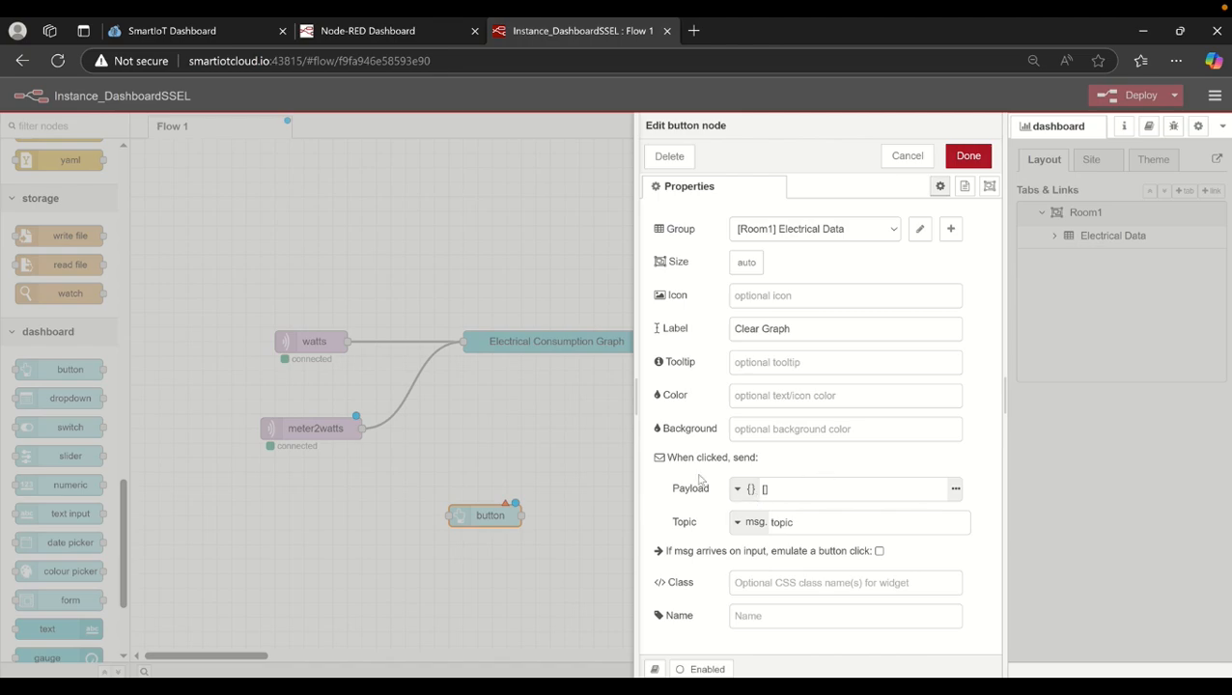
{"action": "left_click", "coordinate": [847, 327]}
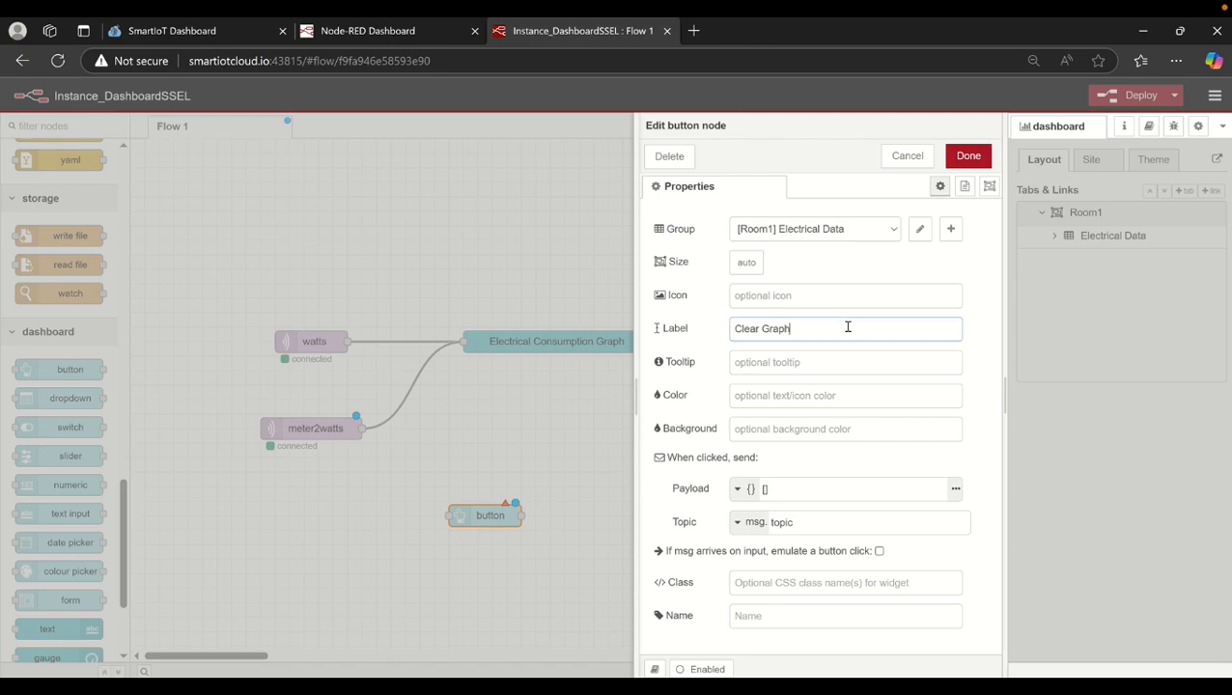
{"action": "left_click", "coordinate": [969, 156]}
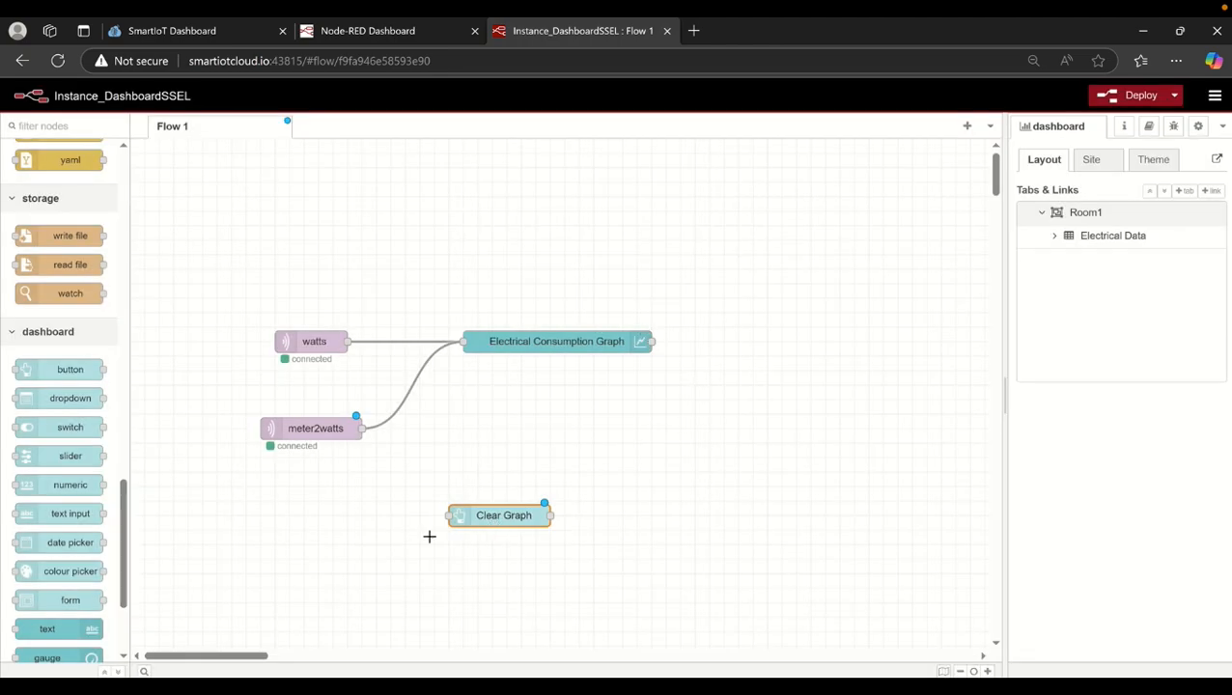
Wire the Clear Graph button's output to the Electrical Consumption Graph node, placing the button below meter2watts, and deploy the flow
{"action": "left_click_drag", "start_coordinate": [547, 514], "coordinate": [464, 342]}
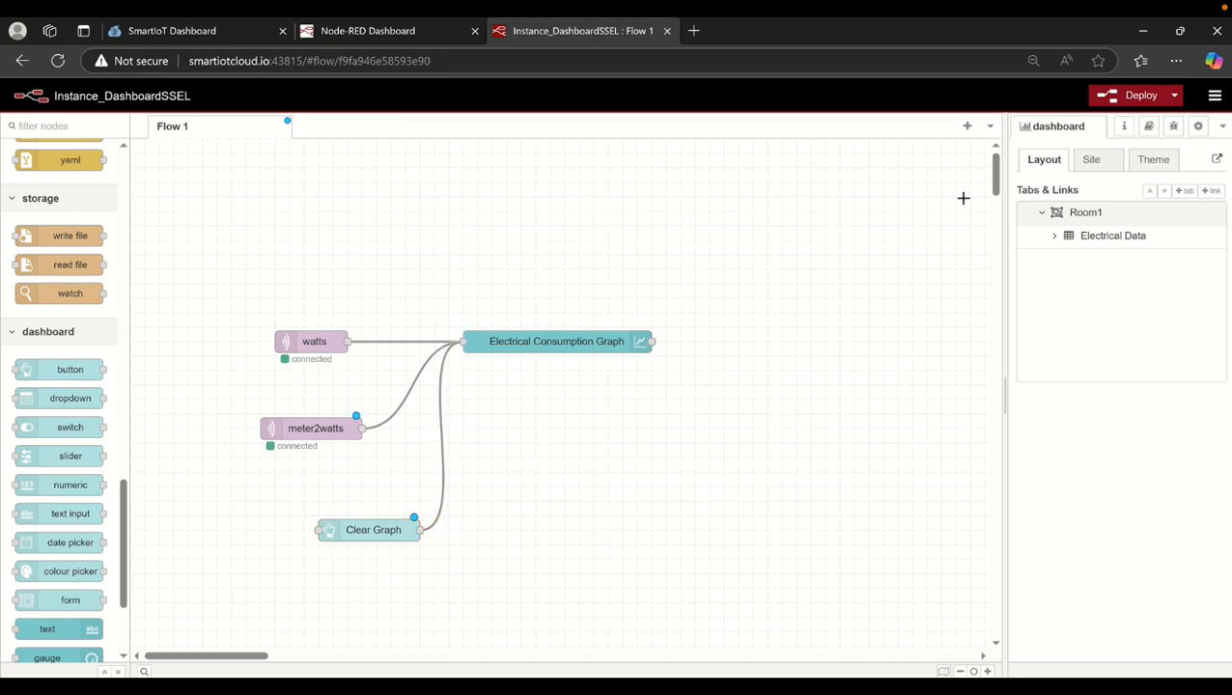
{"action": "left_click", "coordinate": [1137, 95]}
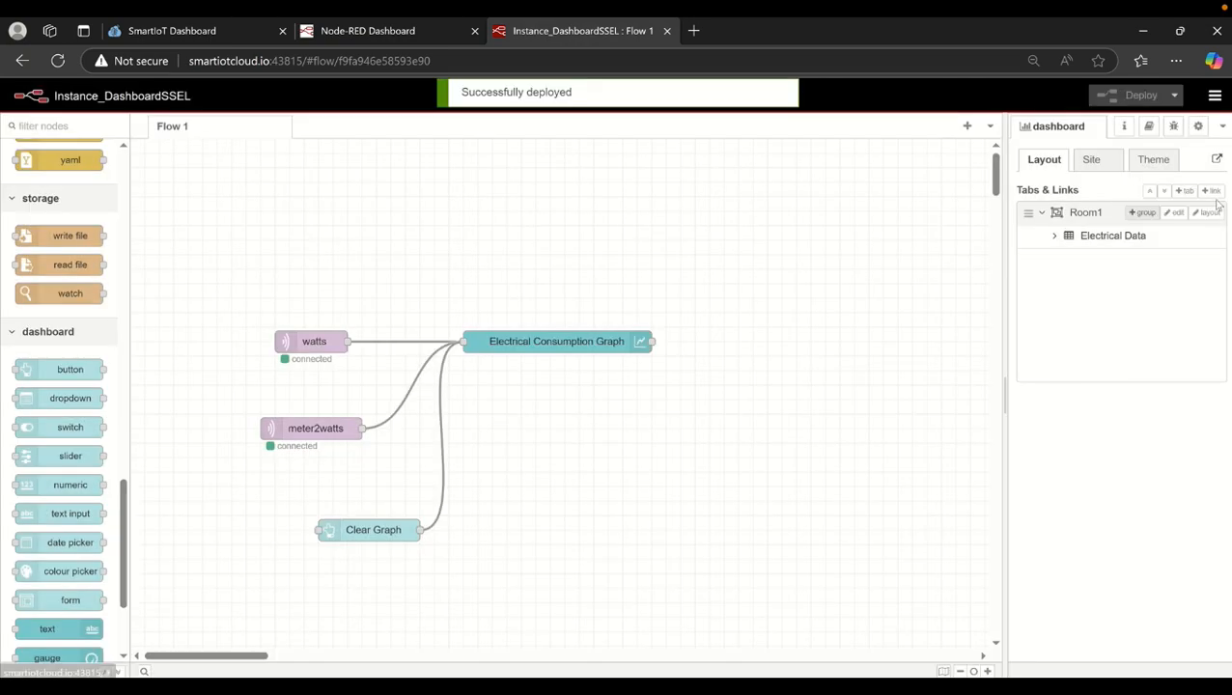
Review the Room1 dashboard layout, and clear the Electrical Consumption Graph with the Clear Graph button on the Node-RED Dashboard page
{"action": "left_click", "coordinate": [1207, 213]}
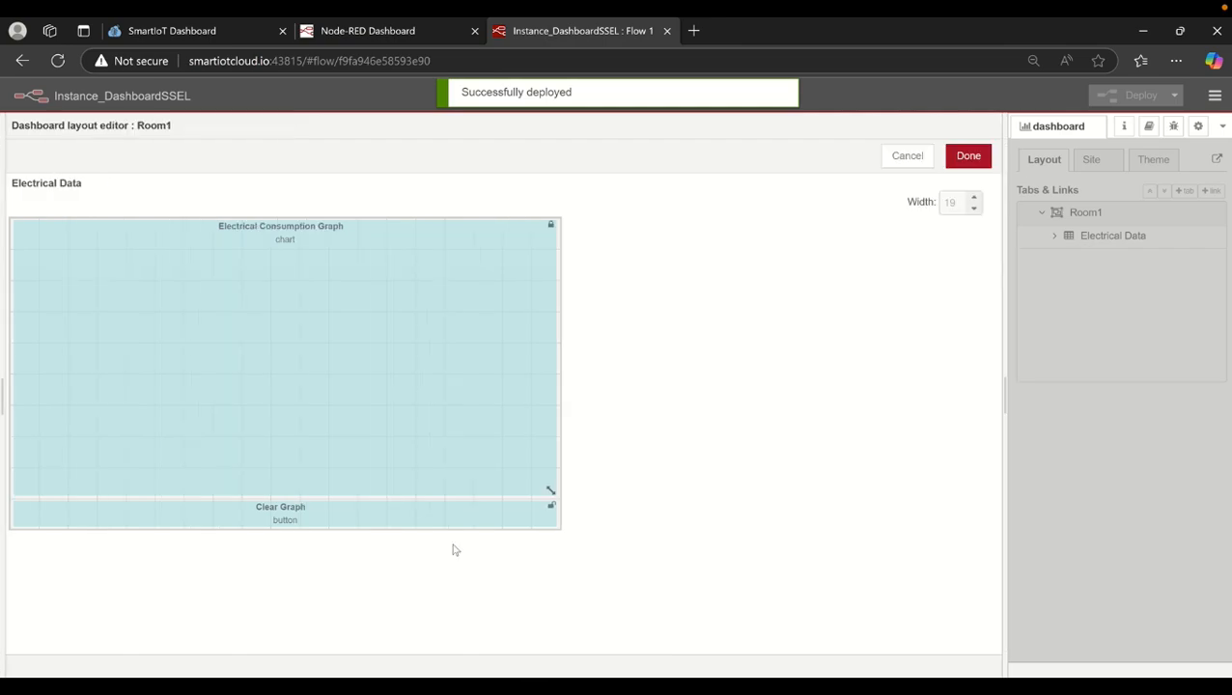
{"action": "left_click", "coordinate": [967, 160]}
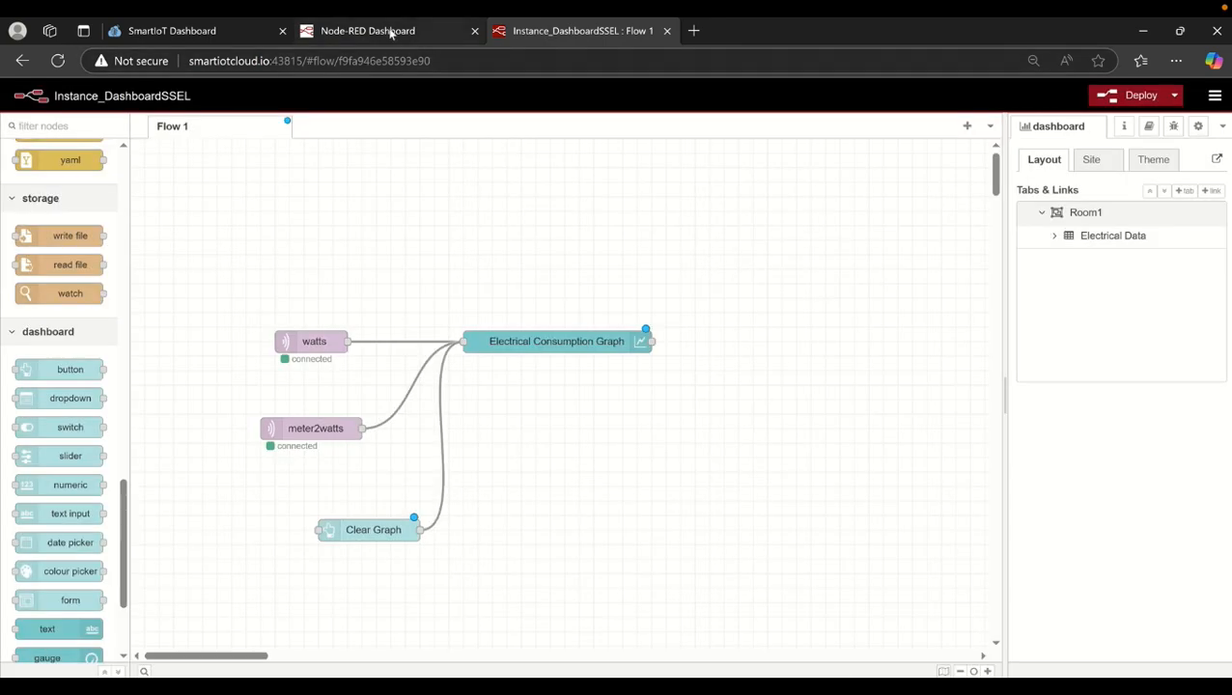
{"action": "left_click", "coordinate": [391, 34]}
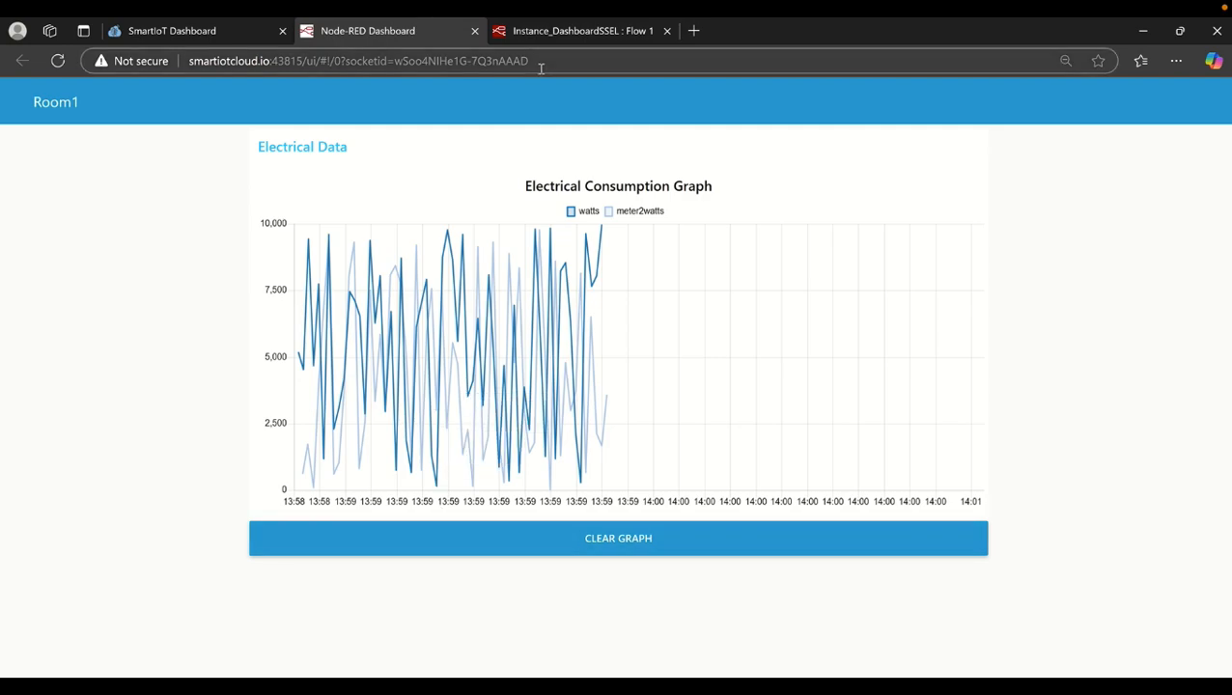
{"action": "left_click", "coordinate": [417, 549]}
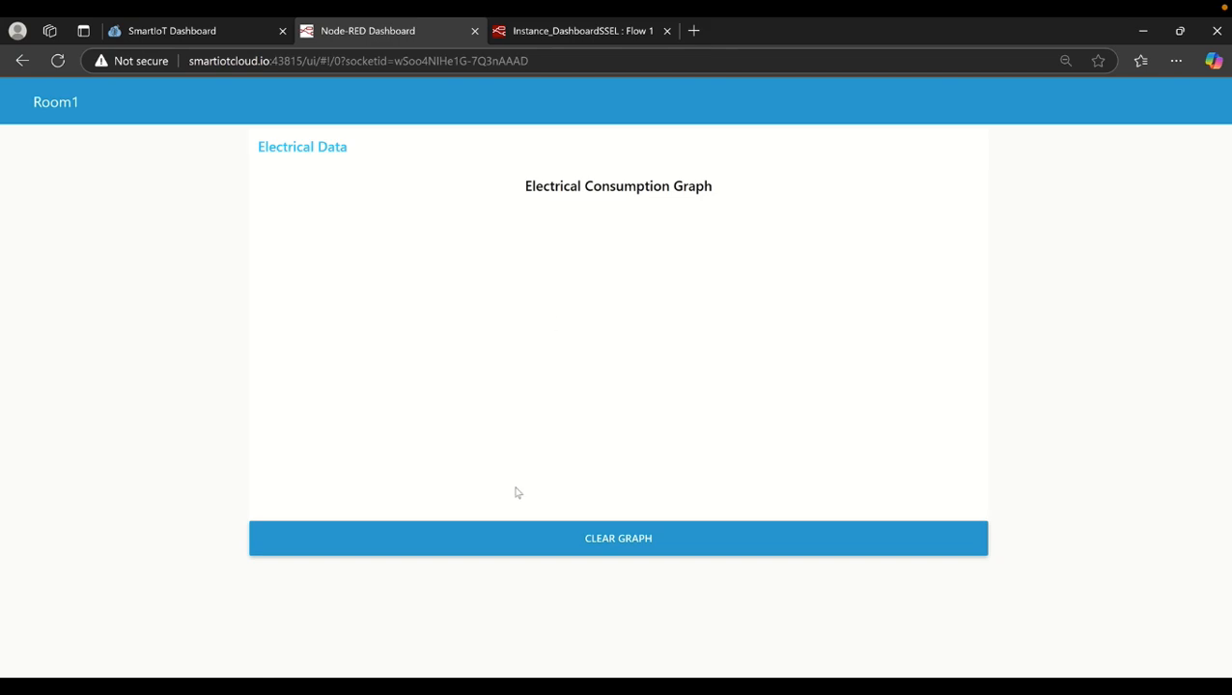
Narrow the Clear Graph button to about 11 grid columns, shift it inward under the chart in the Room1 layout, deploy, and check the dashboard
{"action": "left_click", "coordinate": [602, 35]}
{"action": "left_click", "coordinate": [1207, 213]}
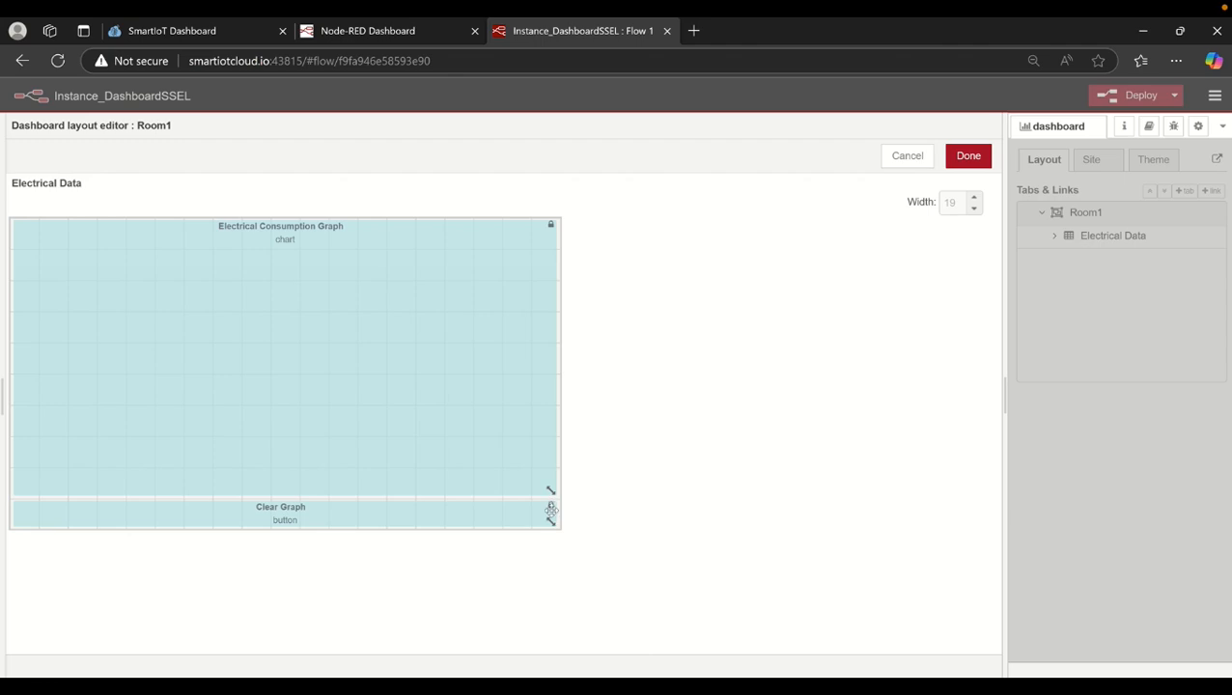
{"action": "left_click_drag", "start_coordinate": [550, 522], "coordinate": [362, 522]}
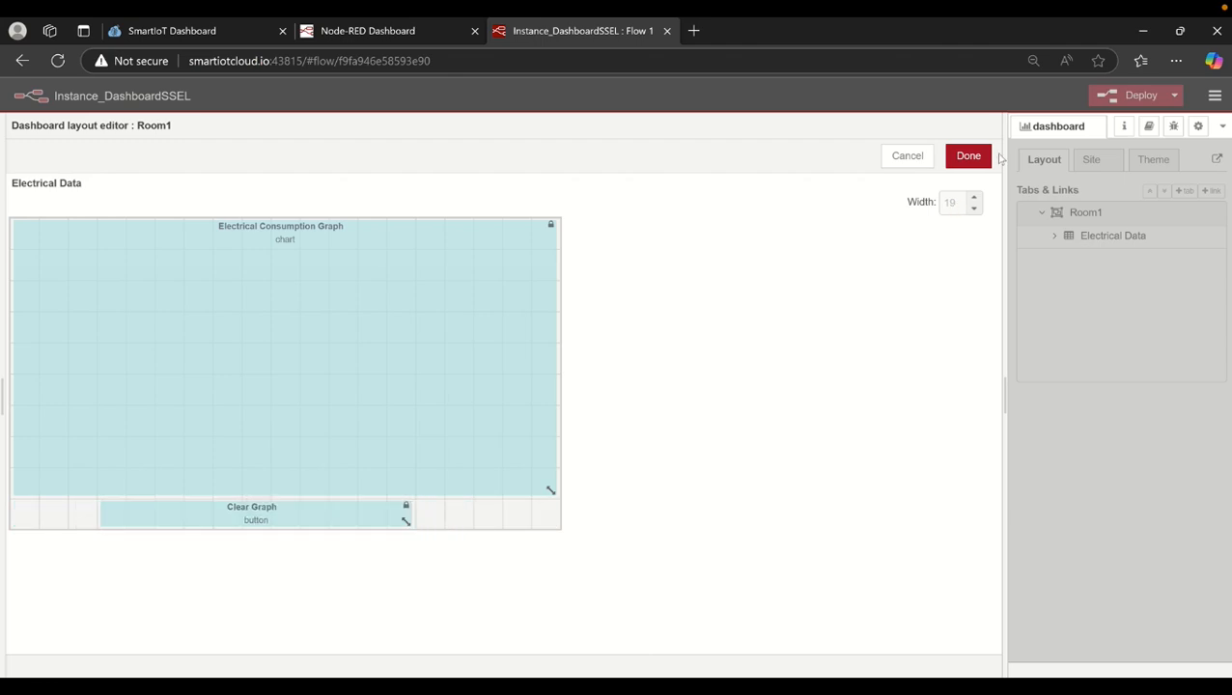
{"action": "left_click", "coordinate": [982, 157]}
{"action": "left_click", "coordinate": [1120, 97]}
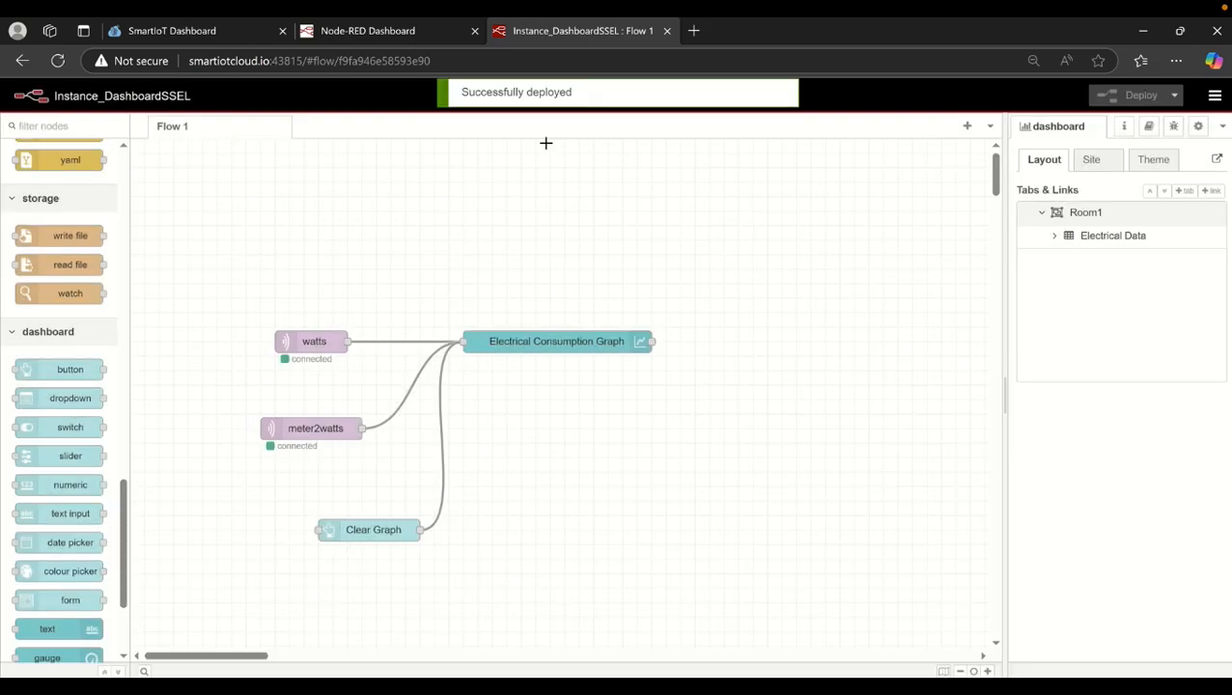
{"action": "left_click", "coordinate": [384, 31]}
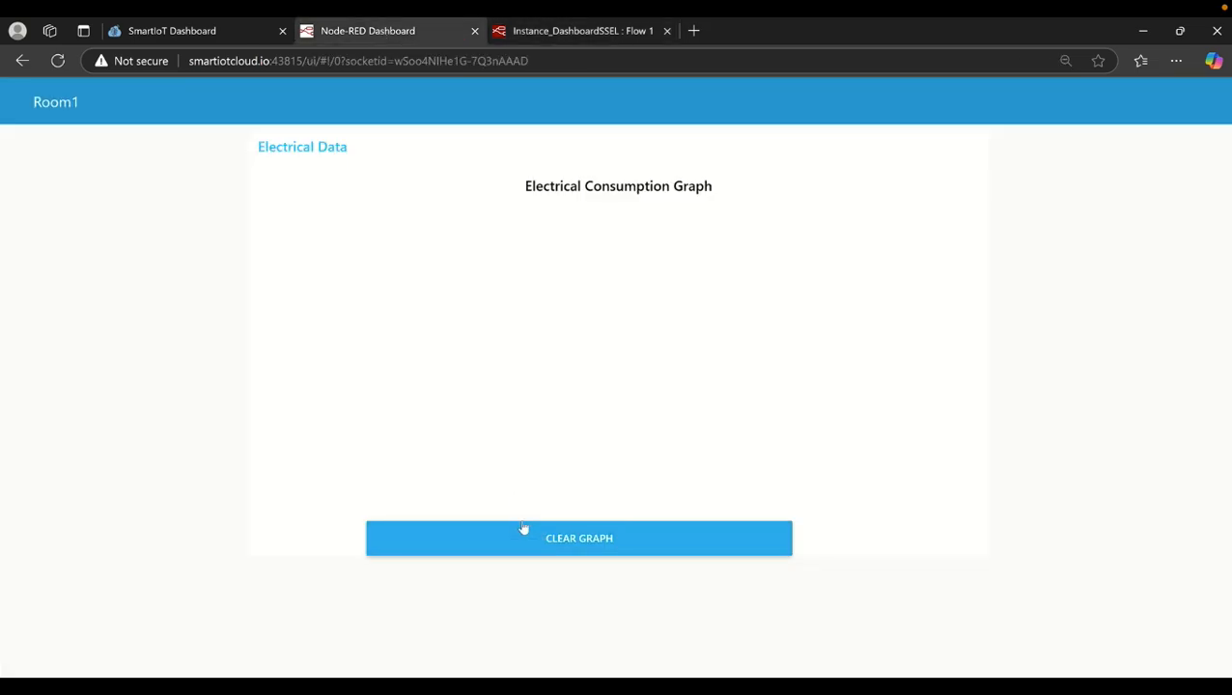
{"action": "left_click", "coordinate": [558, 32]}
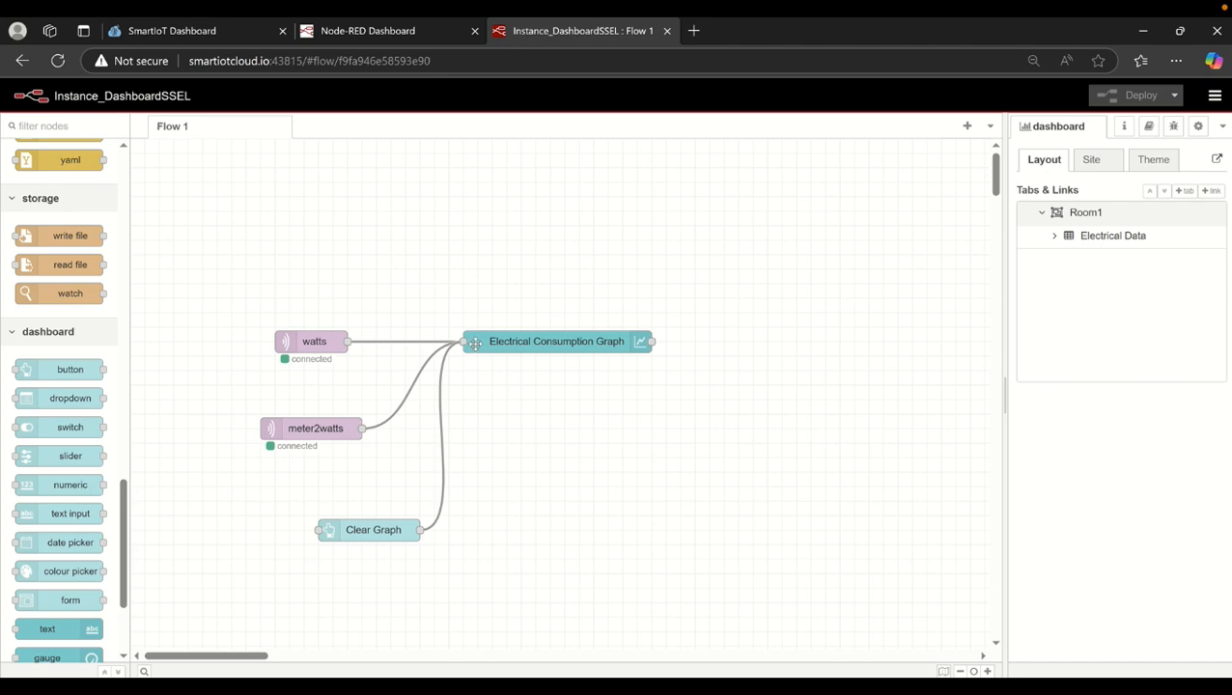
{"action": "mouse_move", "coordinate": [543, 21]}
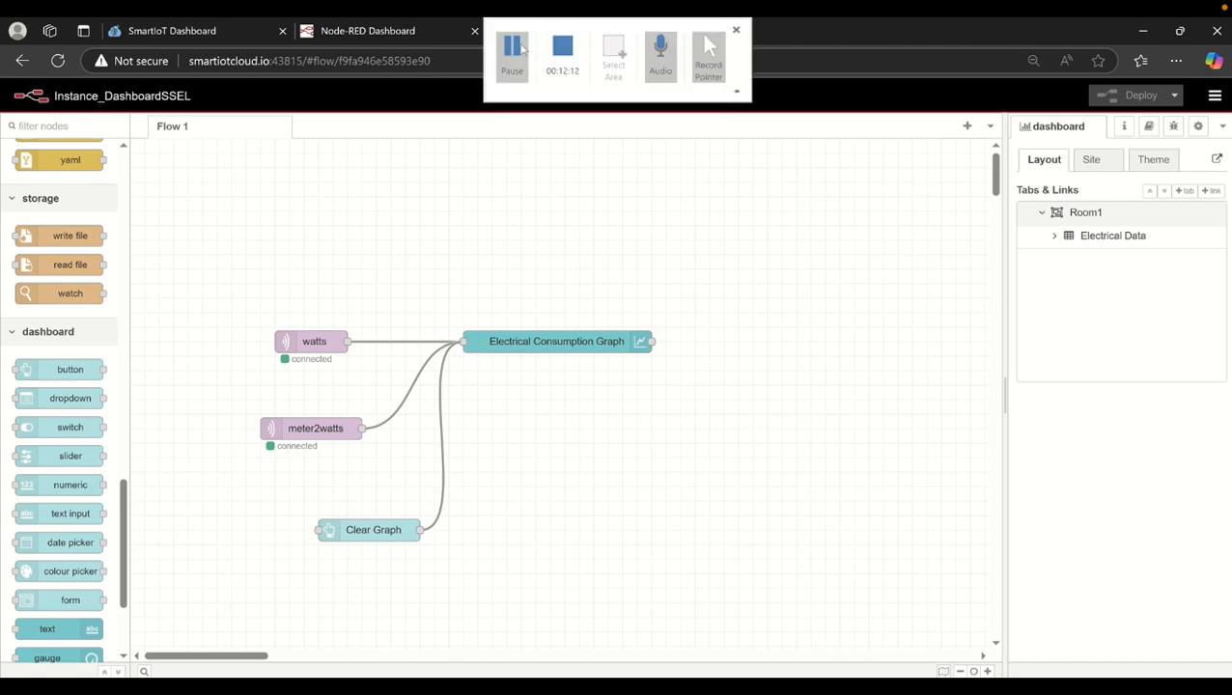
{"action": "left_click", "coordinate": [557, 58]}
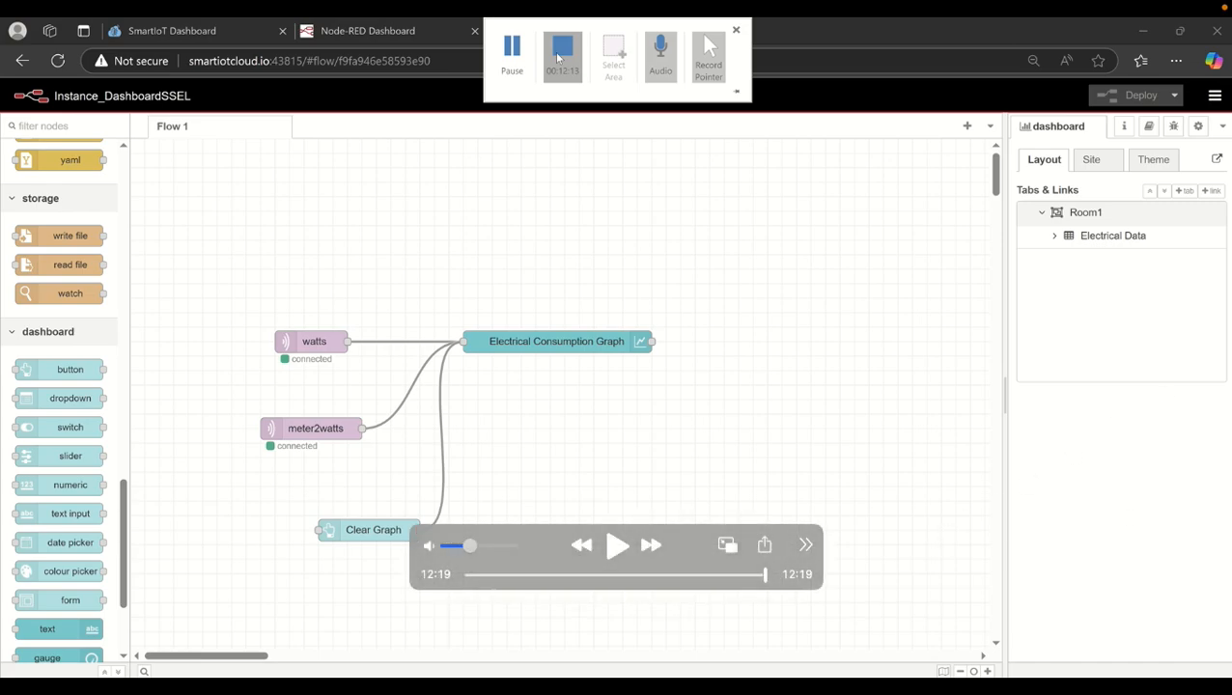
{"action": "mouse_move", "coordinate": [904, 2]}
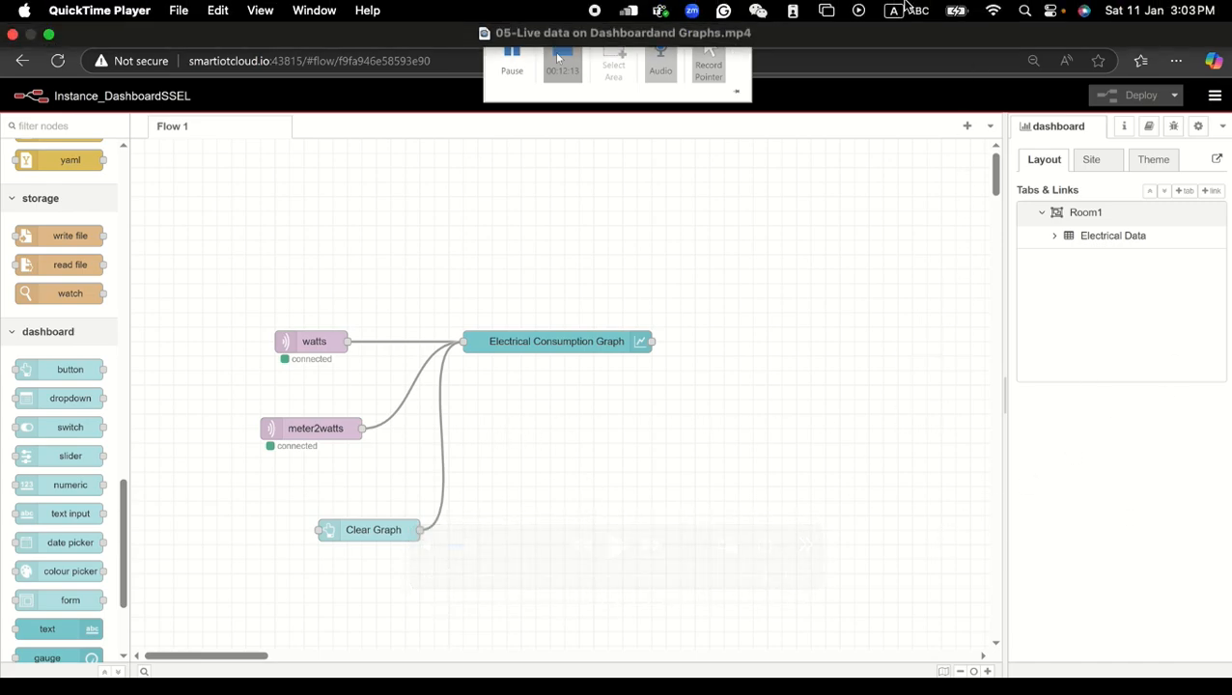